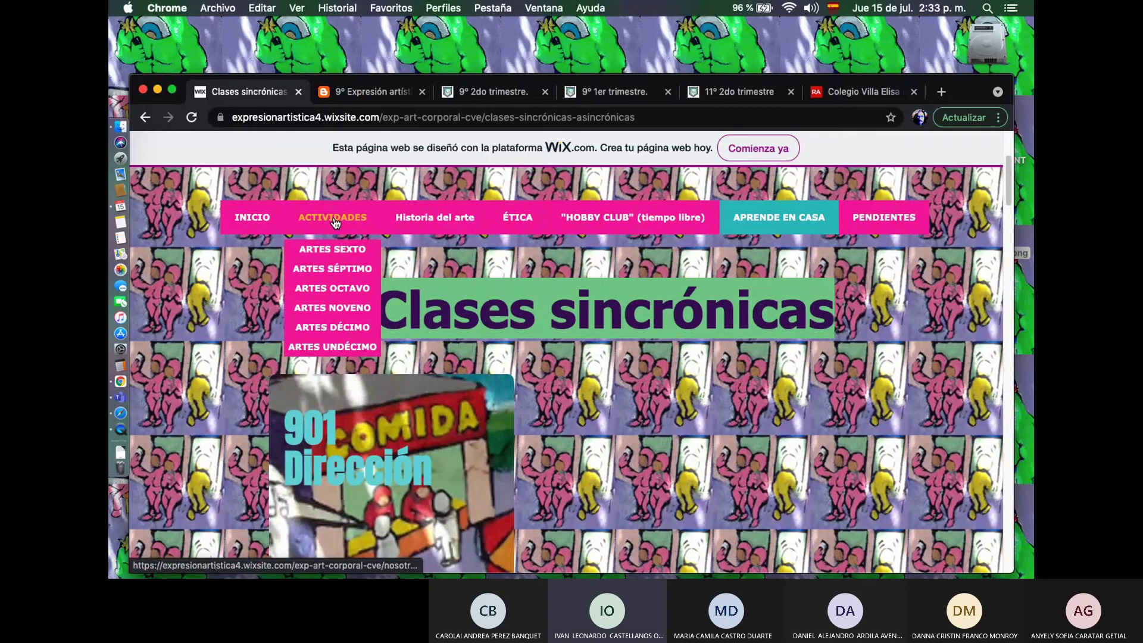
Open the Artes Noveno activities page of the Wix site and go to its Segundo Trimestre post
left_click(353, 313)
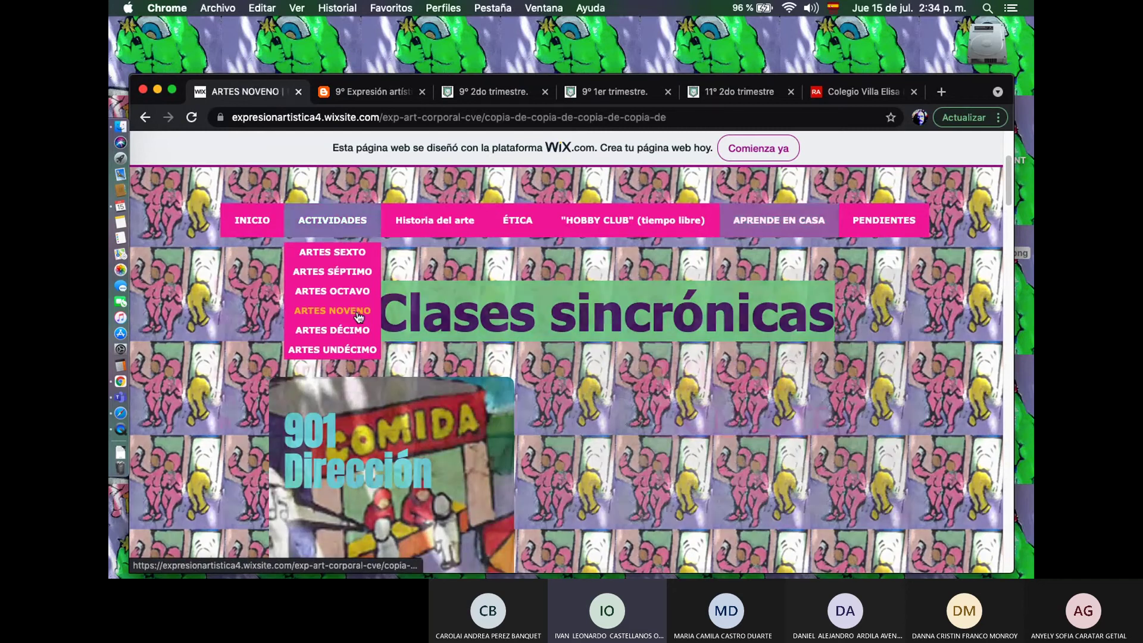
scroll(697, 331, "down", 5)
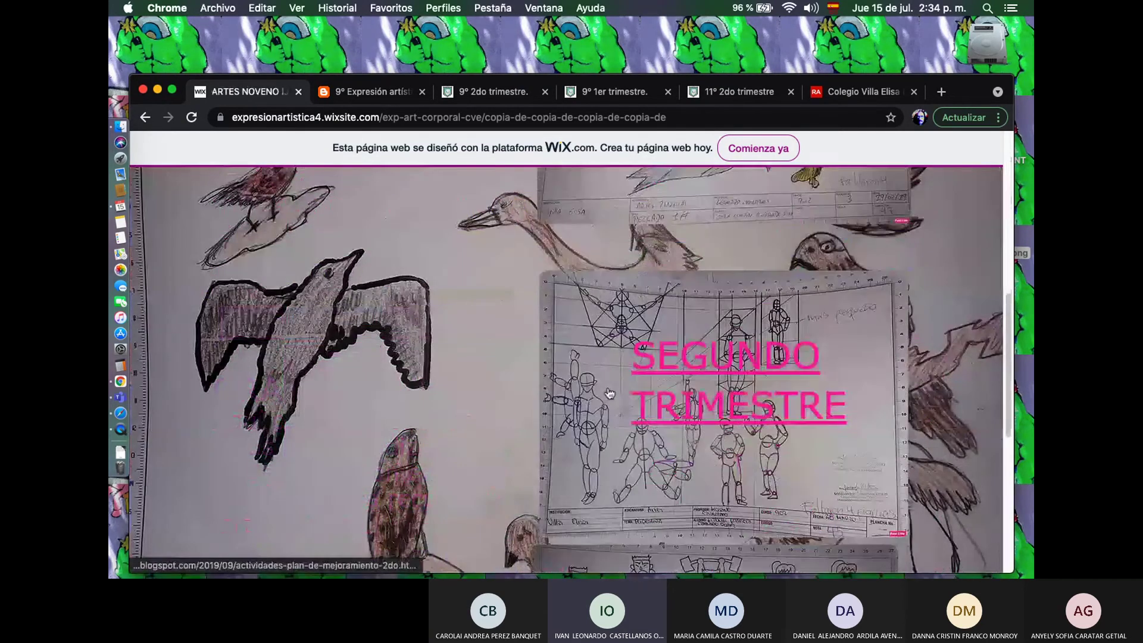
left_click(696, 331)
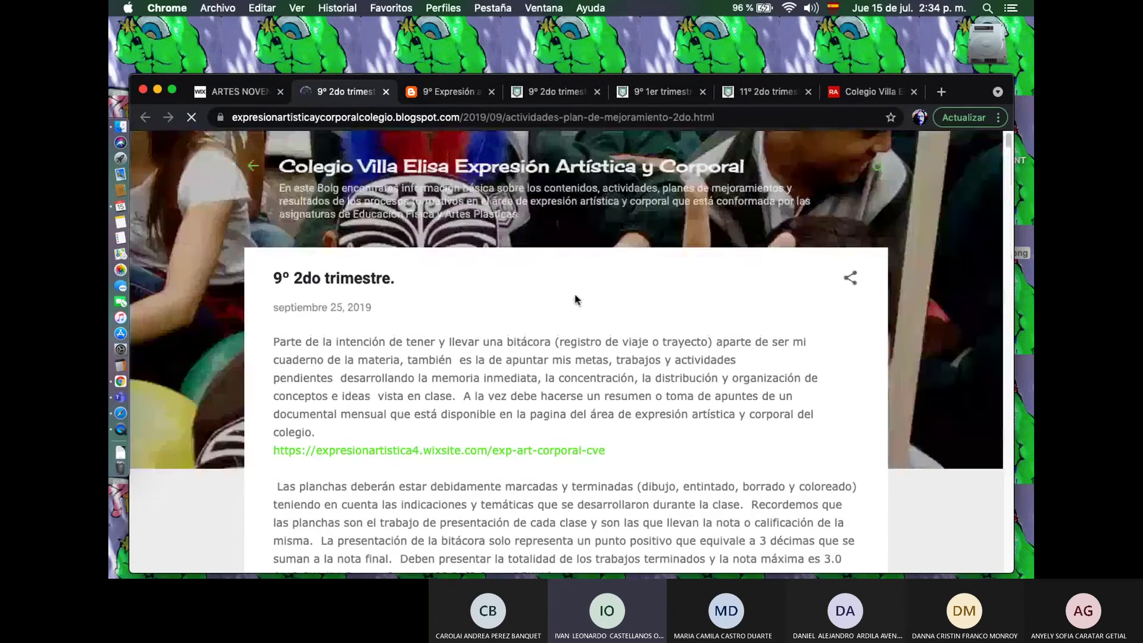
Examine the landscape painting guide in the 9º 2do trimestre post, including its artist sections and list of activities
scroll(578, 297, "down", 4)
scroll(577, 297, "down", 15)
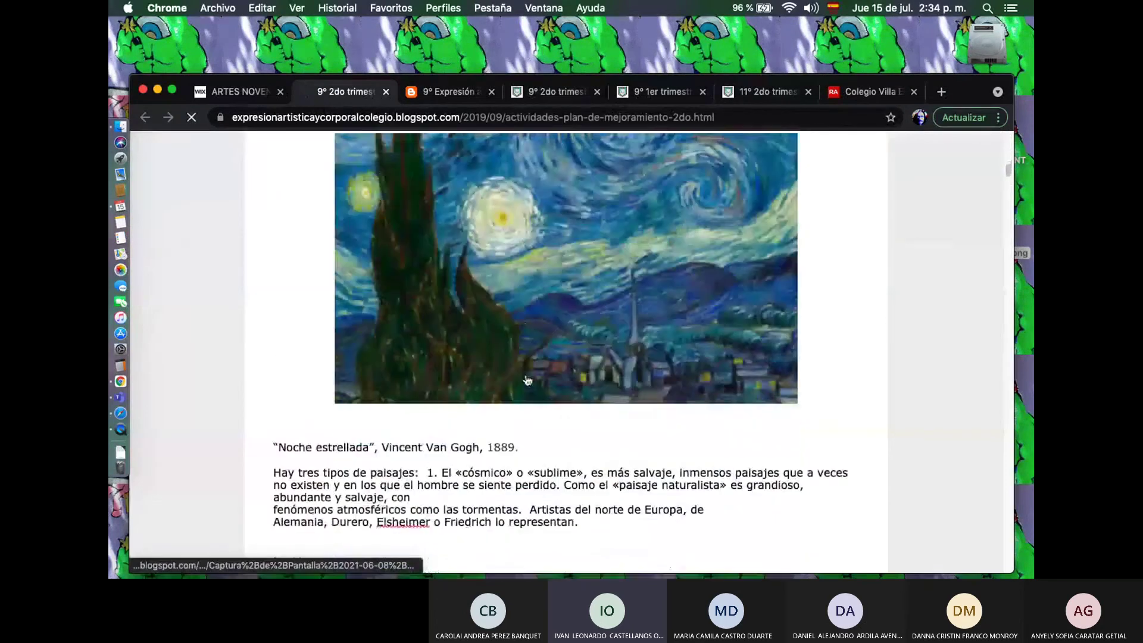
scroll(527, 380, "up", 1)
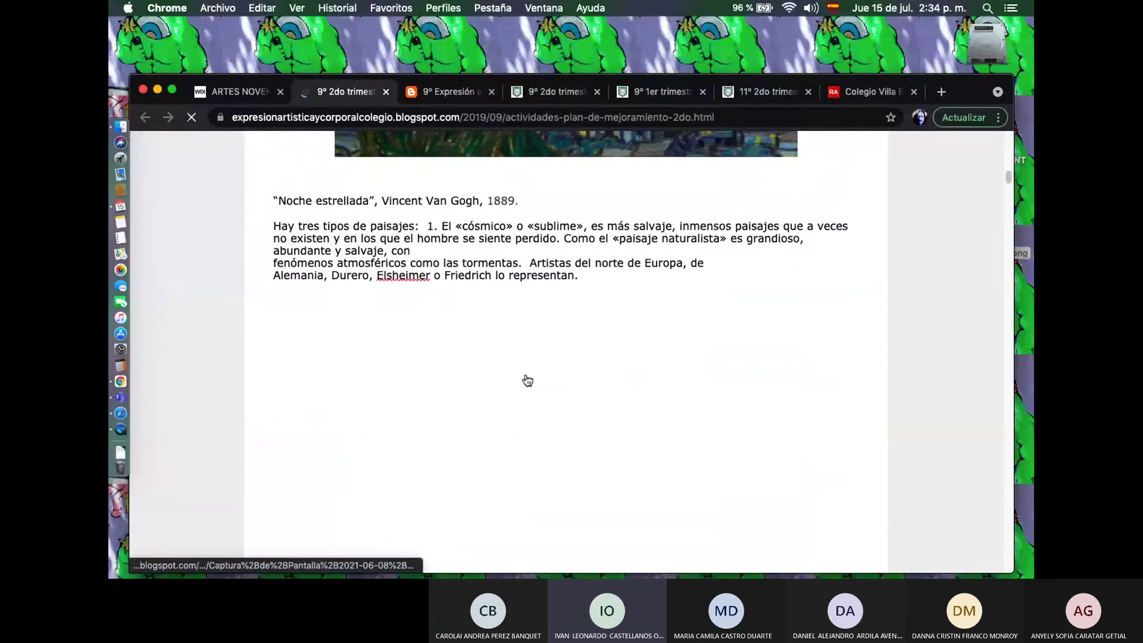
scroll(527, 380, "down", 12)
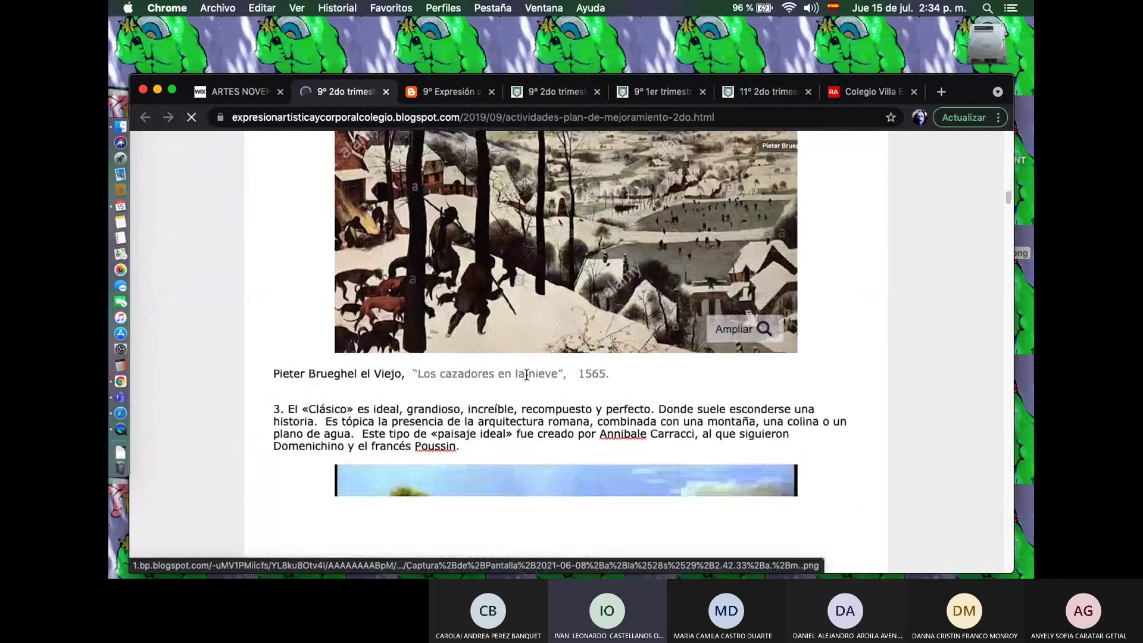
scroll(527, 374, "down", 15)
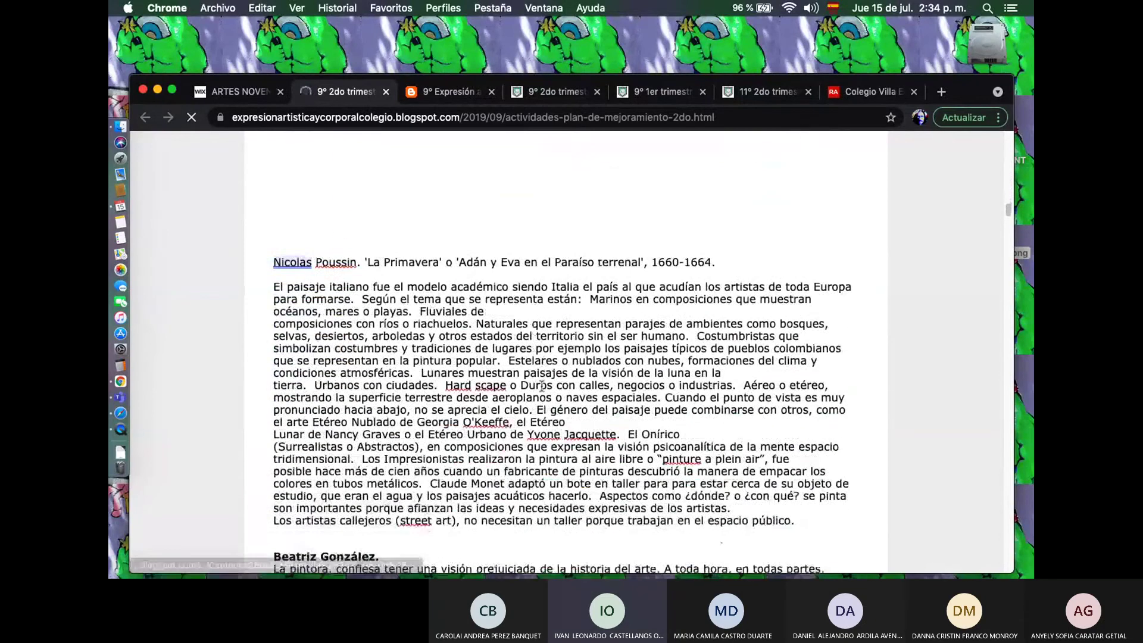
scroll(558, 393, "down", 9)
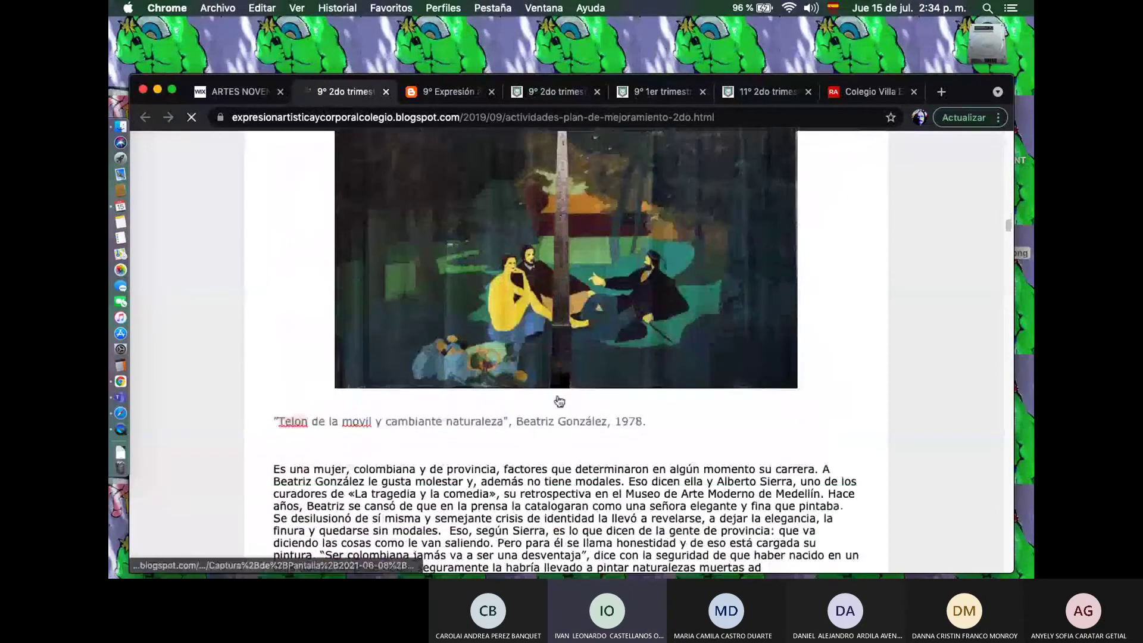
scroll(550, 409, "down", 10)
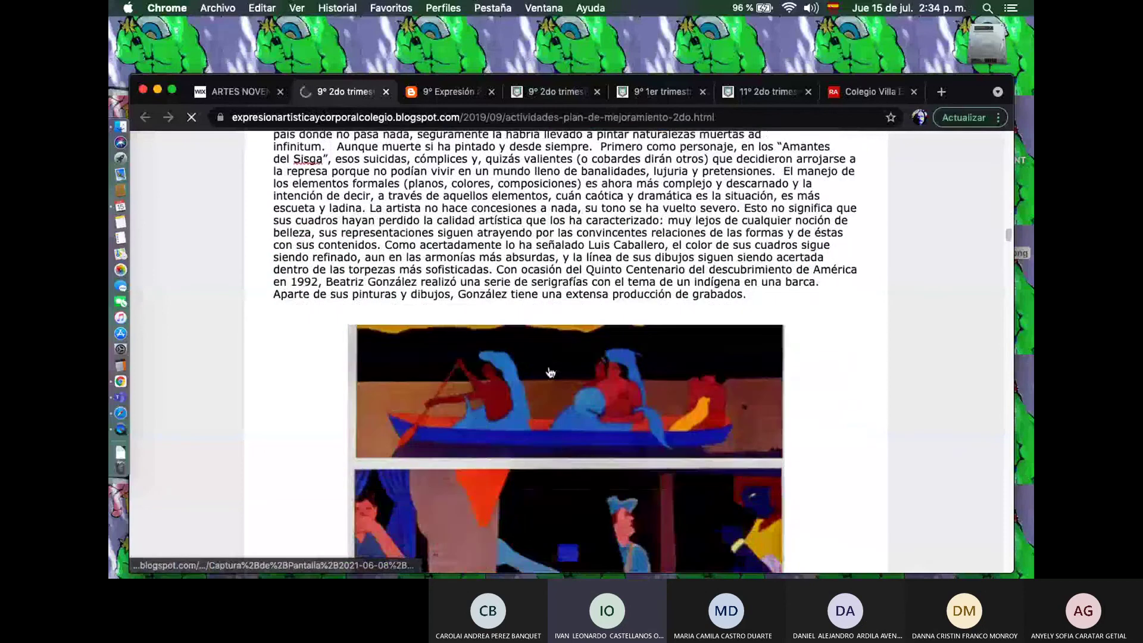
scroll(553, 361, "down", 10)
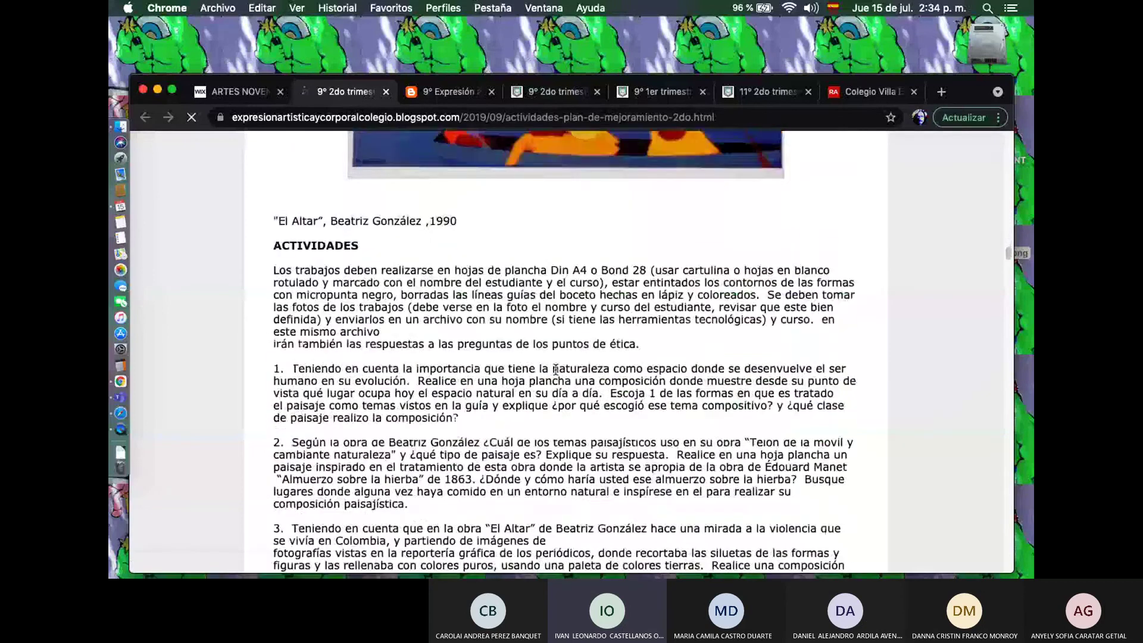
scroll(552, 385, "down", 2)
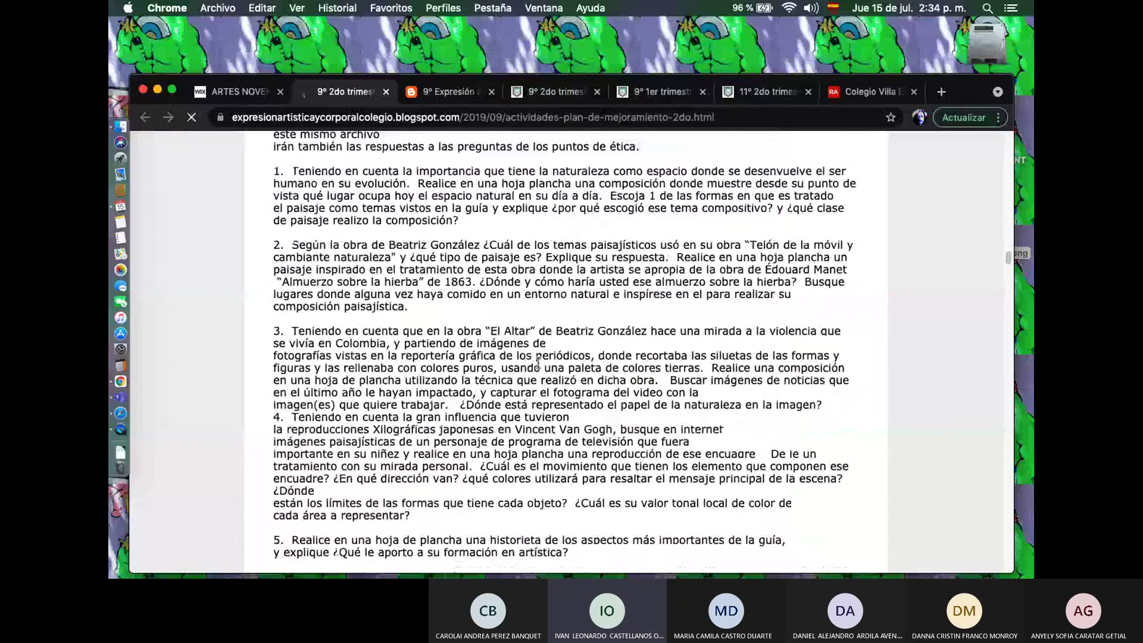
scroll(538, 362, "down", 5)
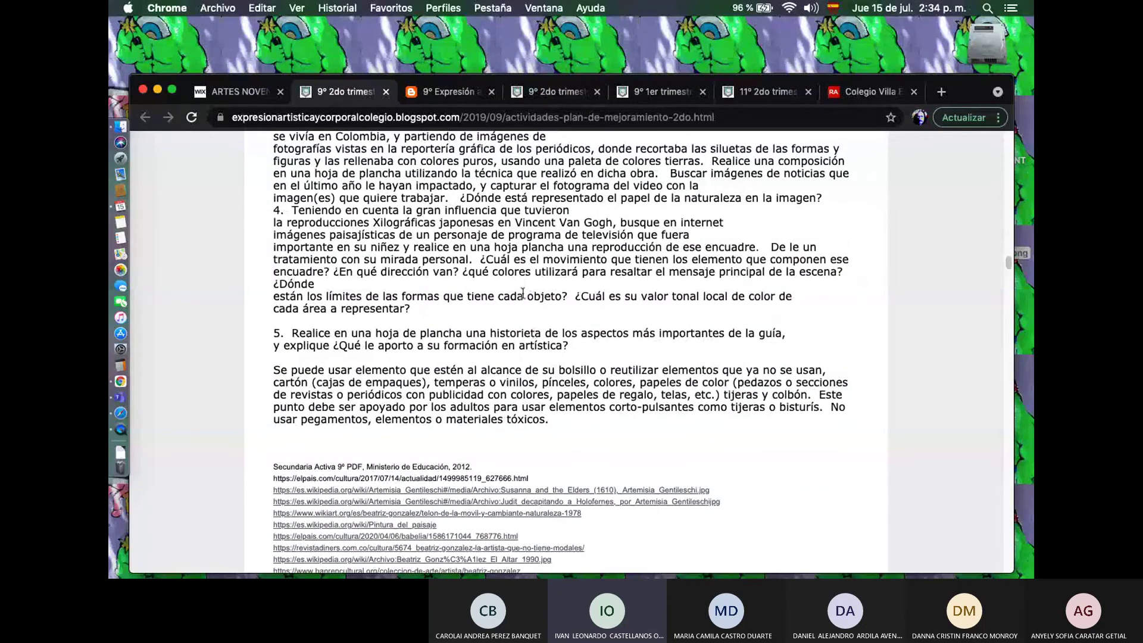
Review the Mayo guide on representing volume, from the theory and example paintings to its numbered drawing activities
scroll(582, 400, "down", 8)
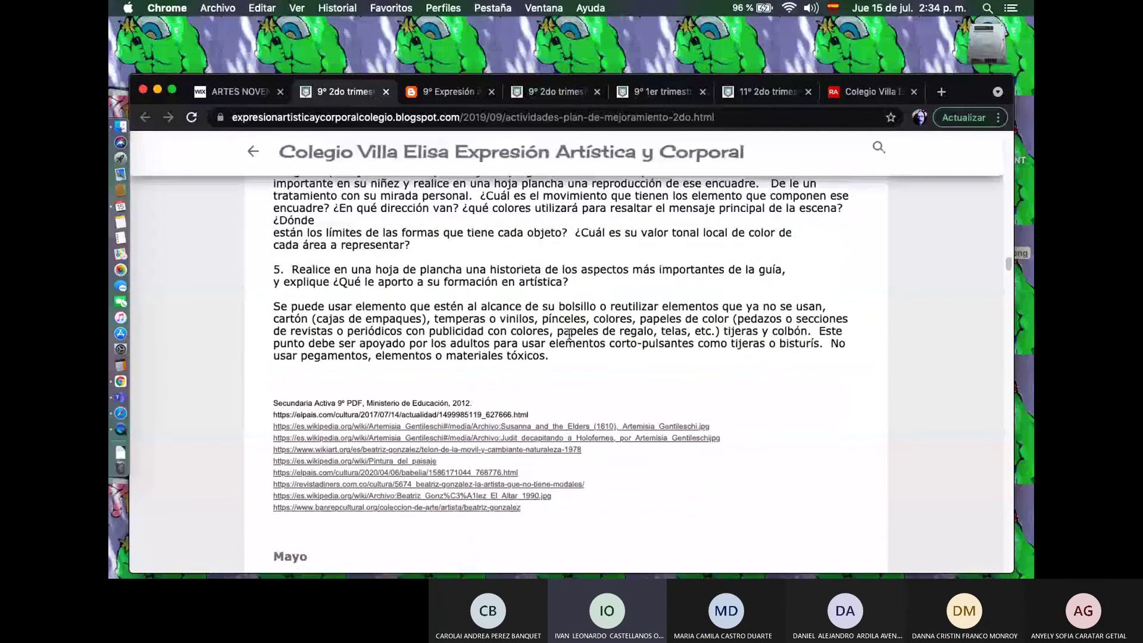
scroll(569, 335, "down", 8)
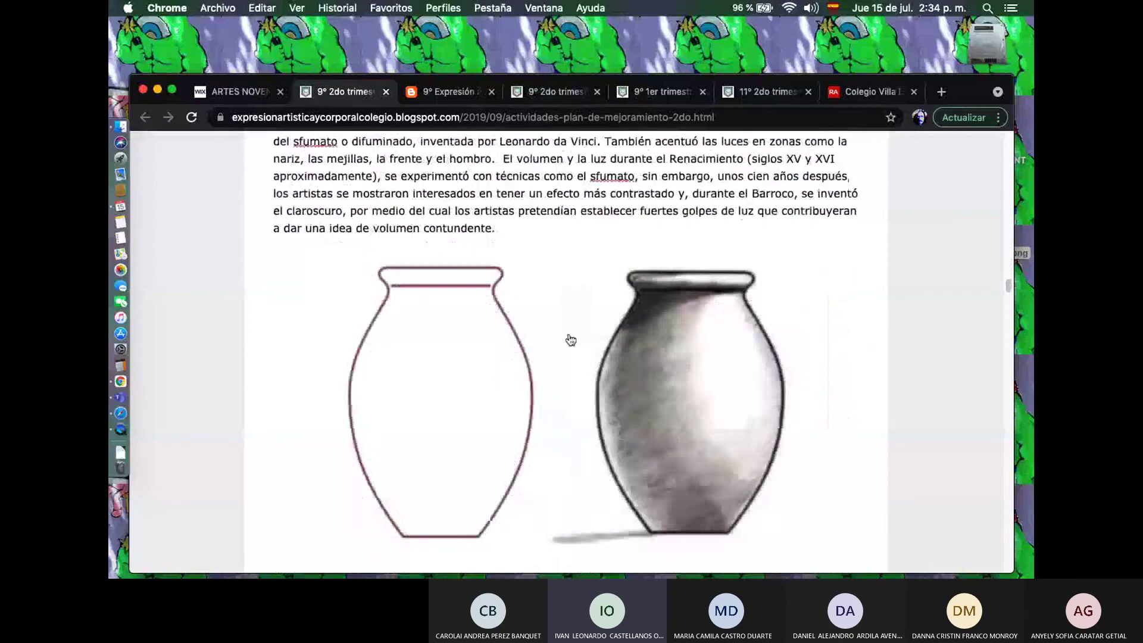
scroll(570, 337, "up", 10)
scroll(570, 339, "down", 5)
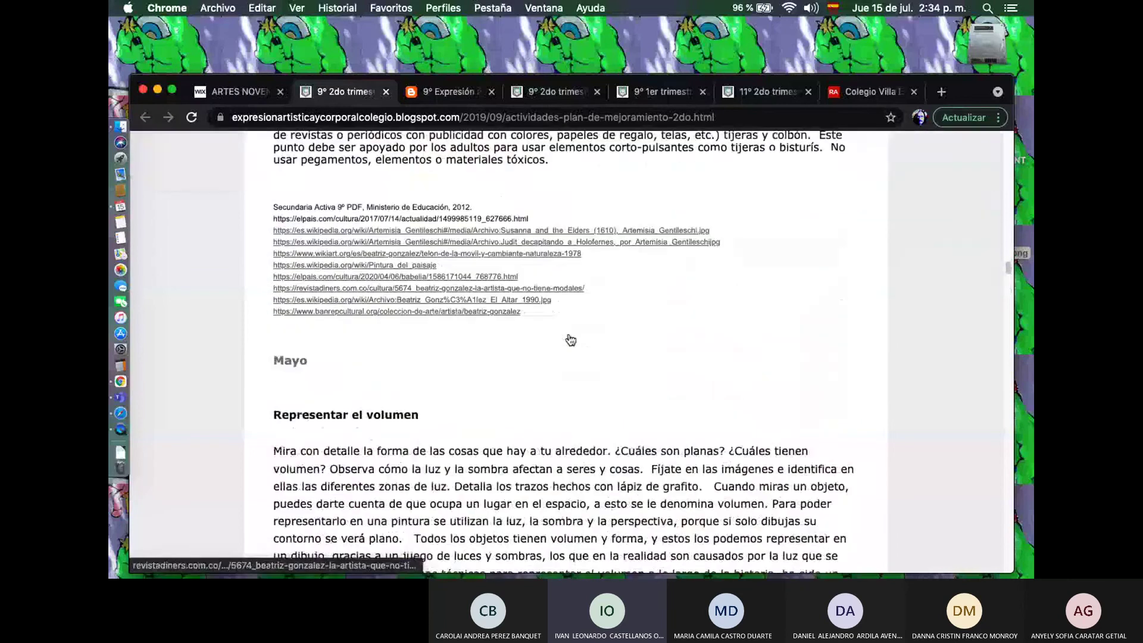
scroll(569, 335, "down", 20)
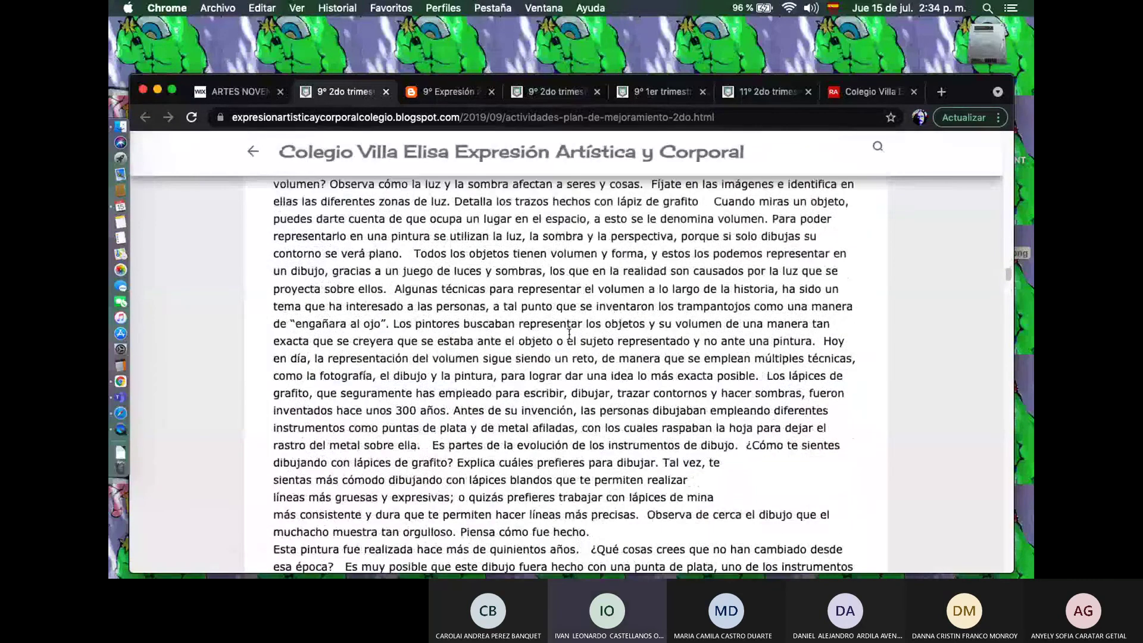
scroll(569, 336, "down", 20)
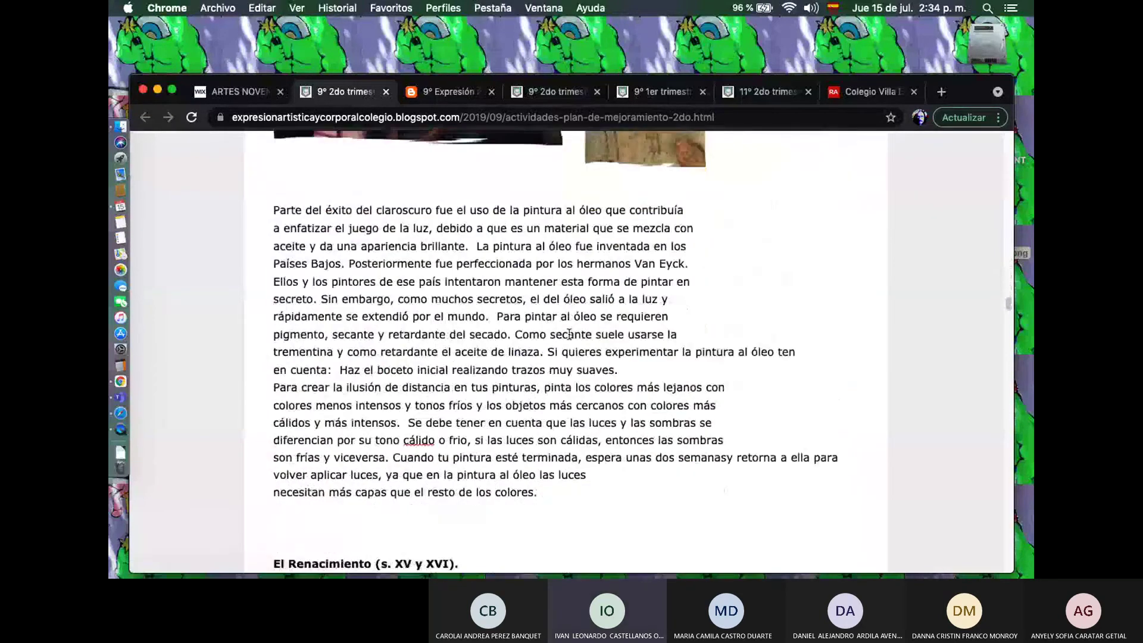
scroll(569, 340, "down", 20)
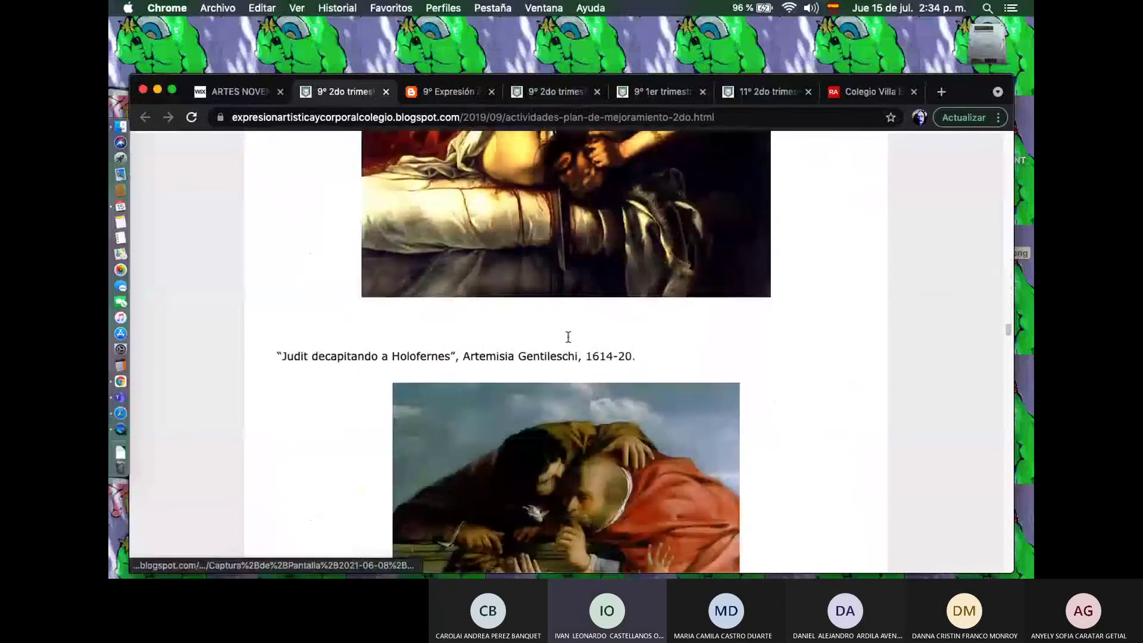
scroll(567, 337, "down", 4)
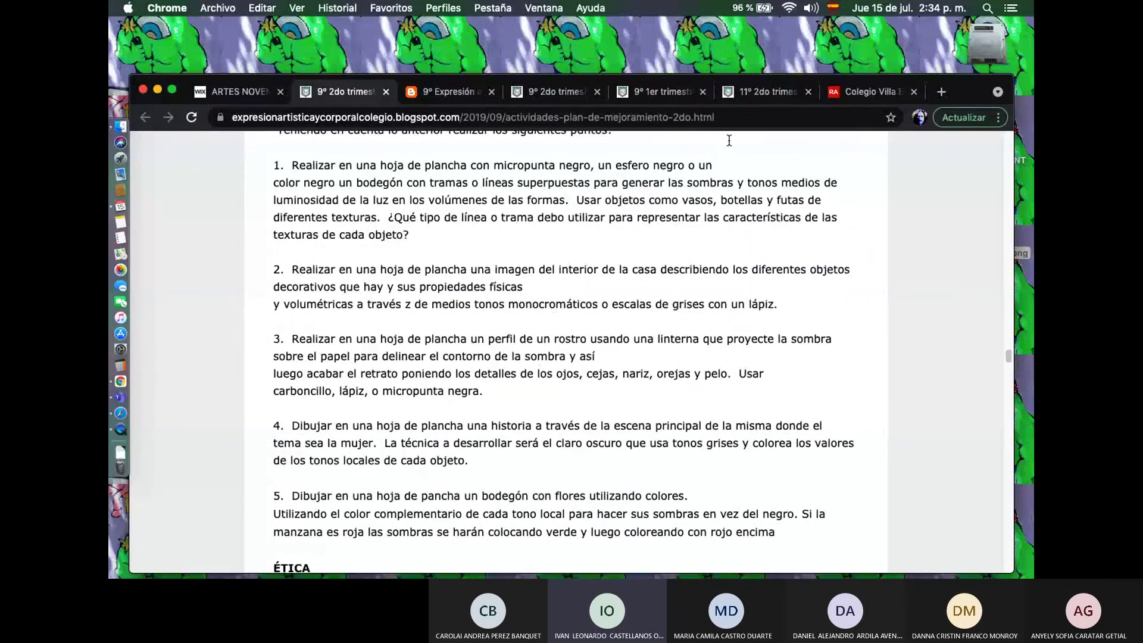
Switch to the Escritorio 6 desktop and bring forward the YouTube Studio upload details of the 9º art class recording
key("ctrl+Right")
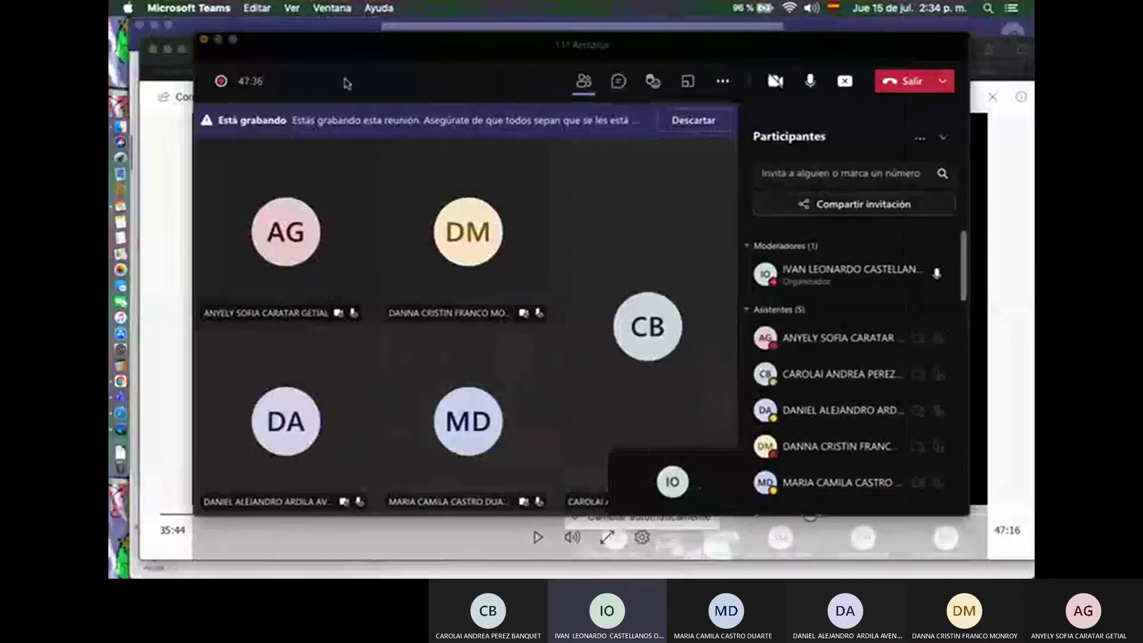
key("ctrl+Up")
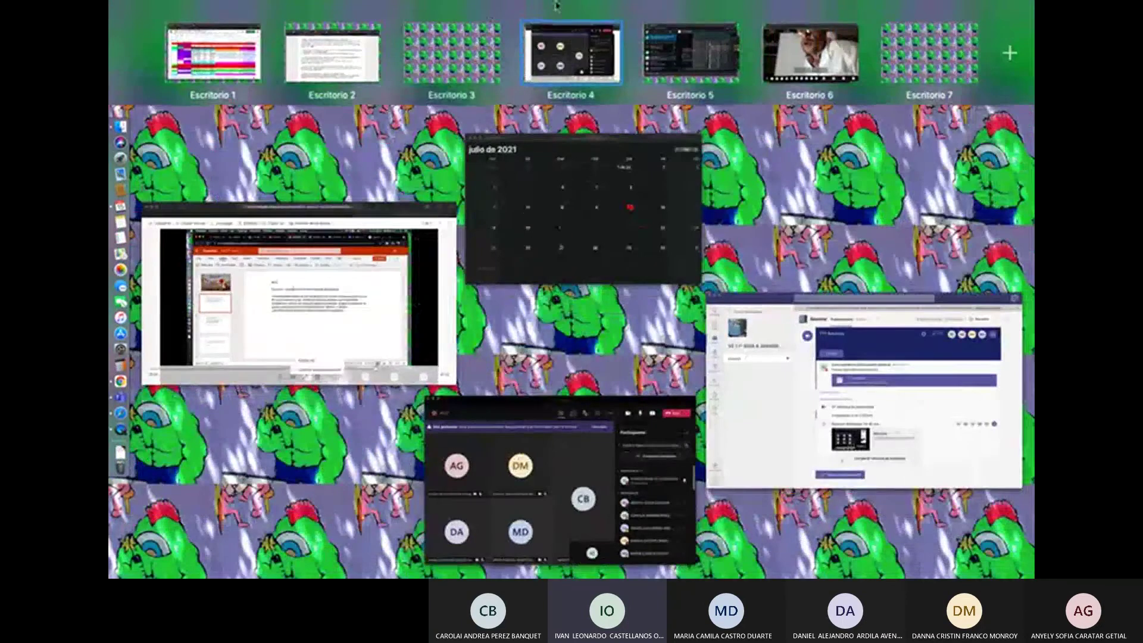
left_click(604, 72)
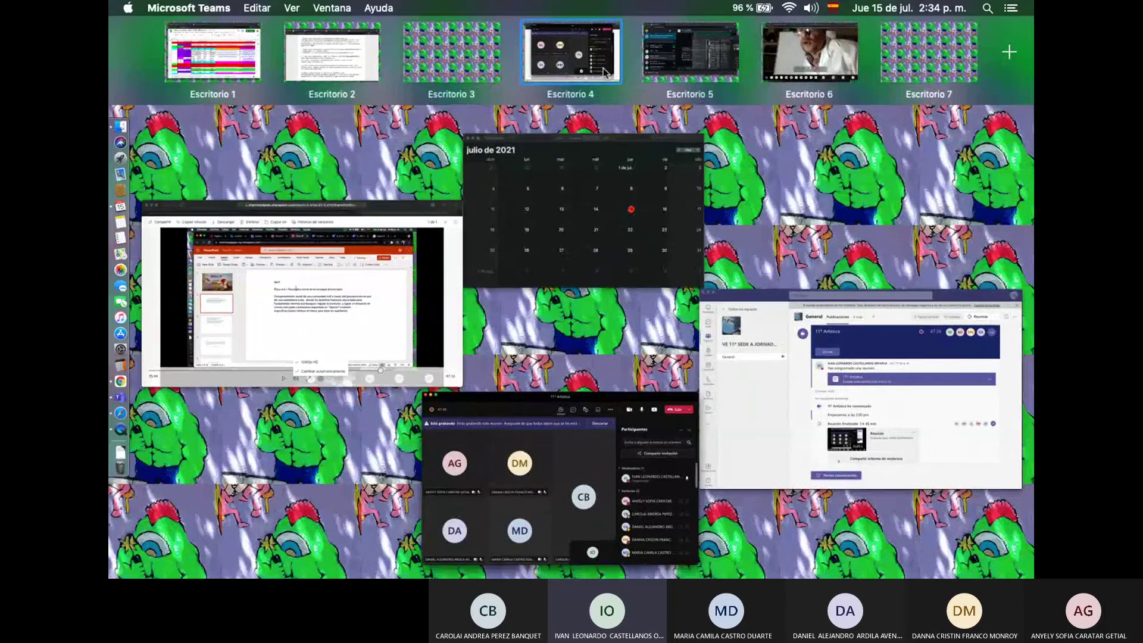
key("ctrl+Up")
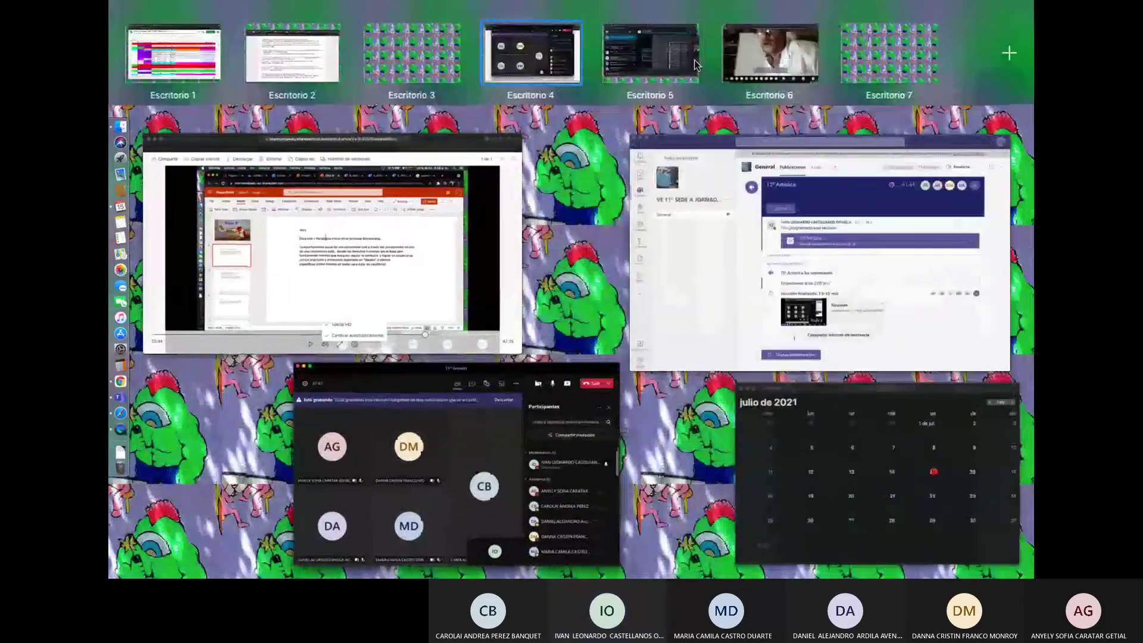
left_click(778, 54)
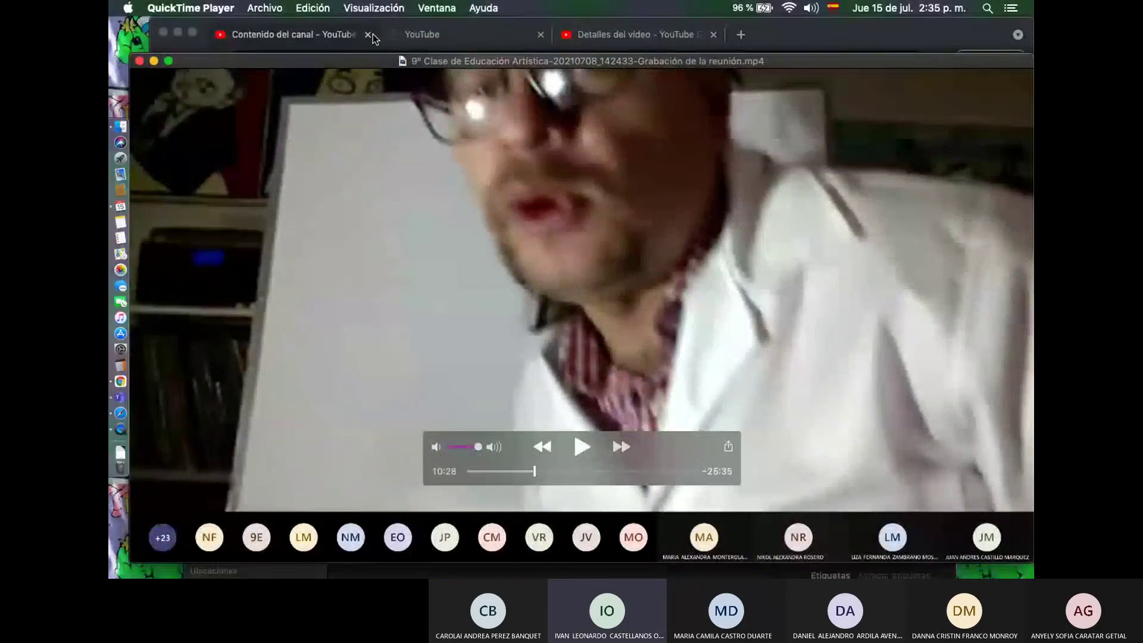
left_click(296, 40)
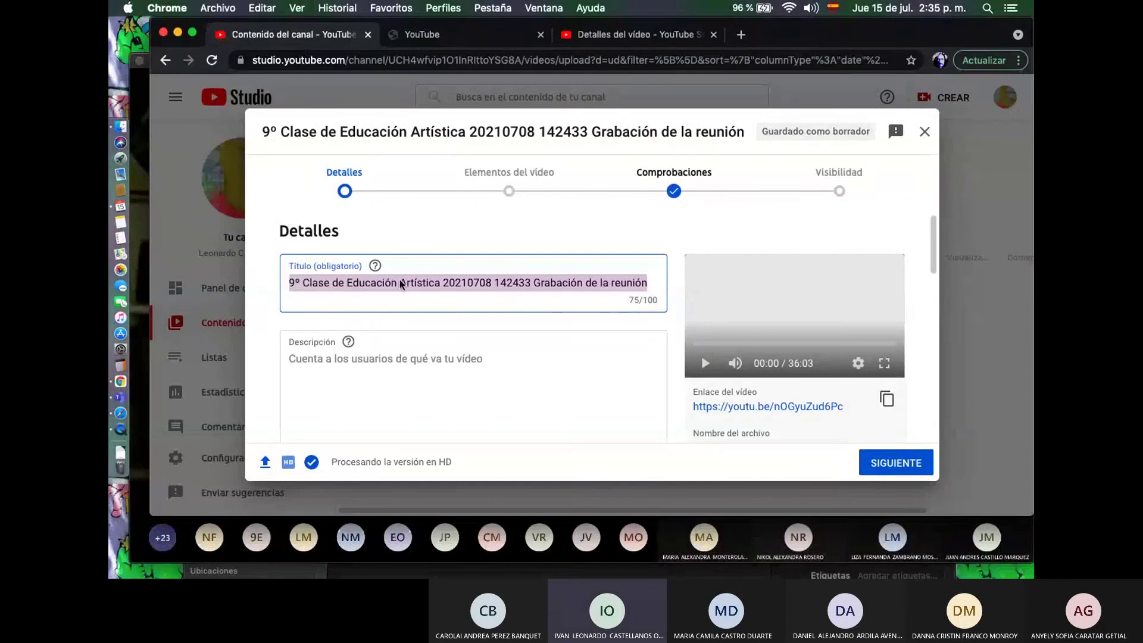
Reformat the date and time in the video title as "2021 / 07 - 08 14:24´33"
left_click(469, 281)
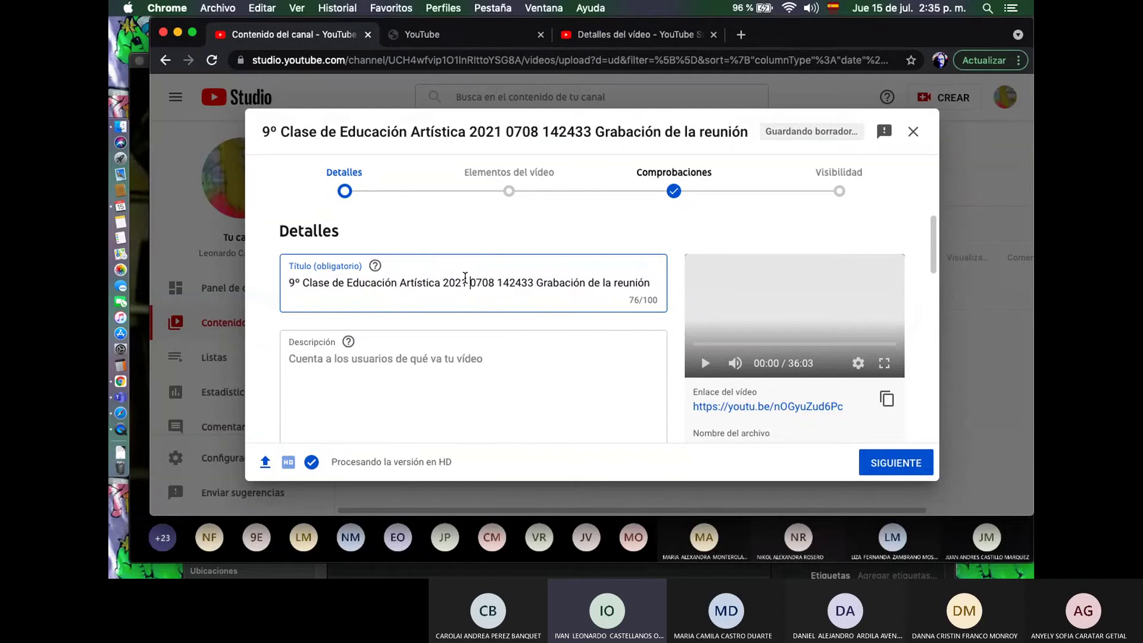
type("/")
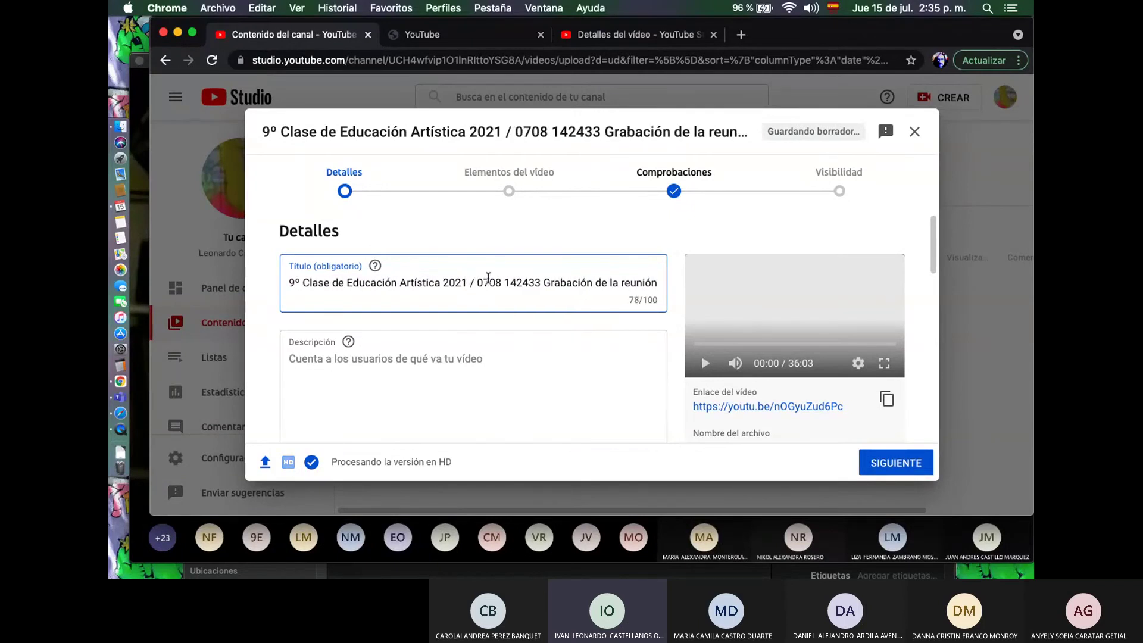
left_click(489, 281)
type("-")
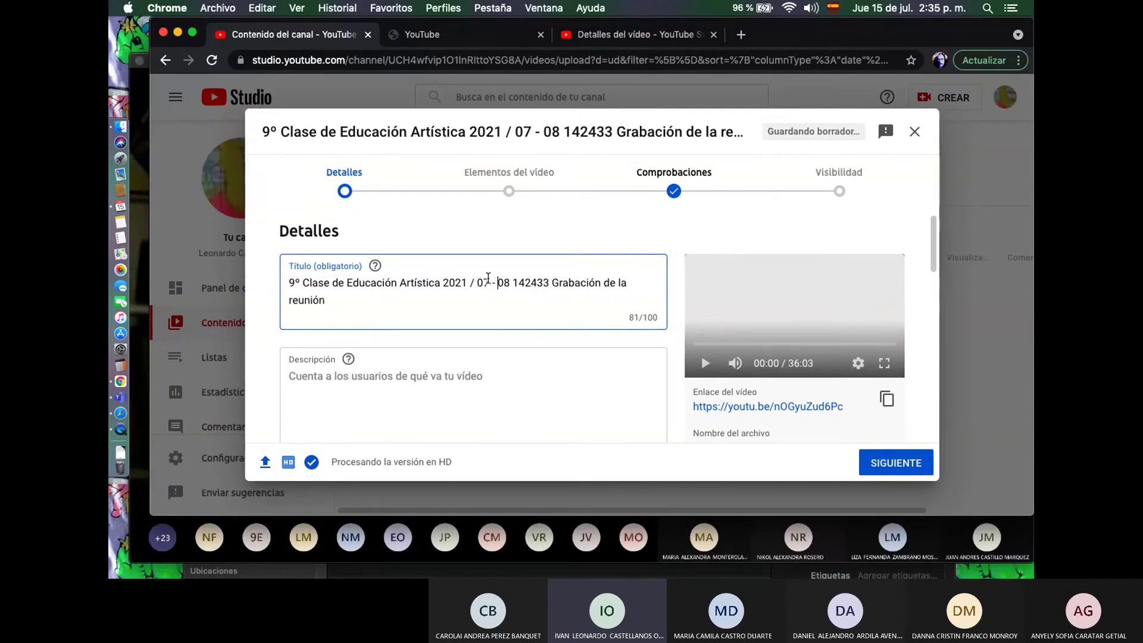
left_click(525, 283)
type(":")
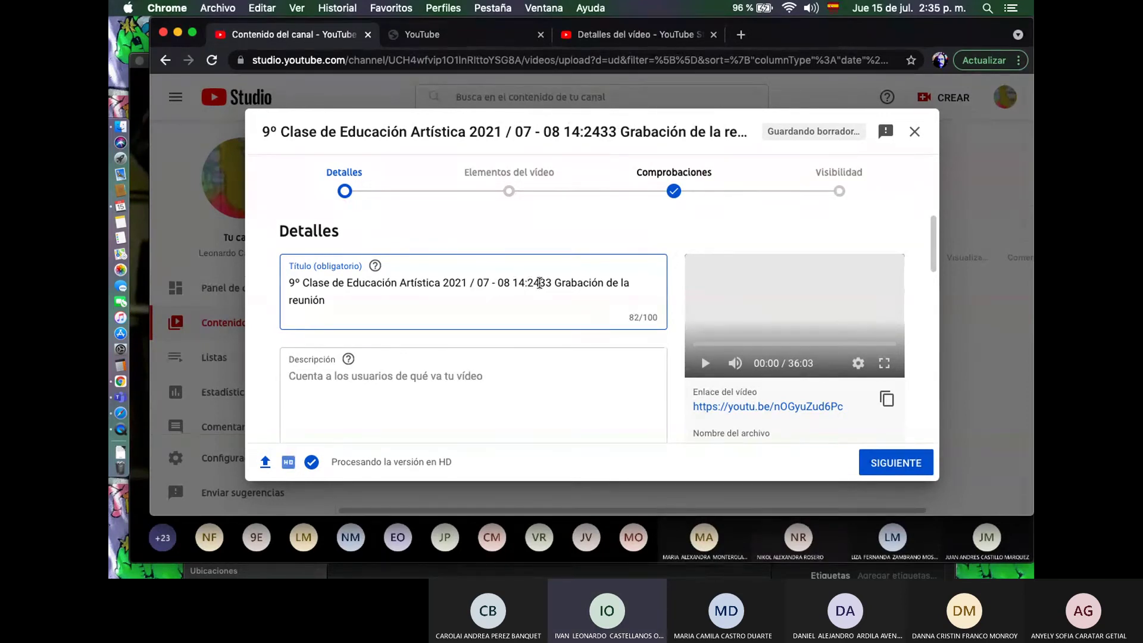
left_click(539, 283)
type("´")
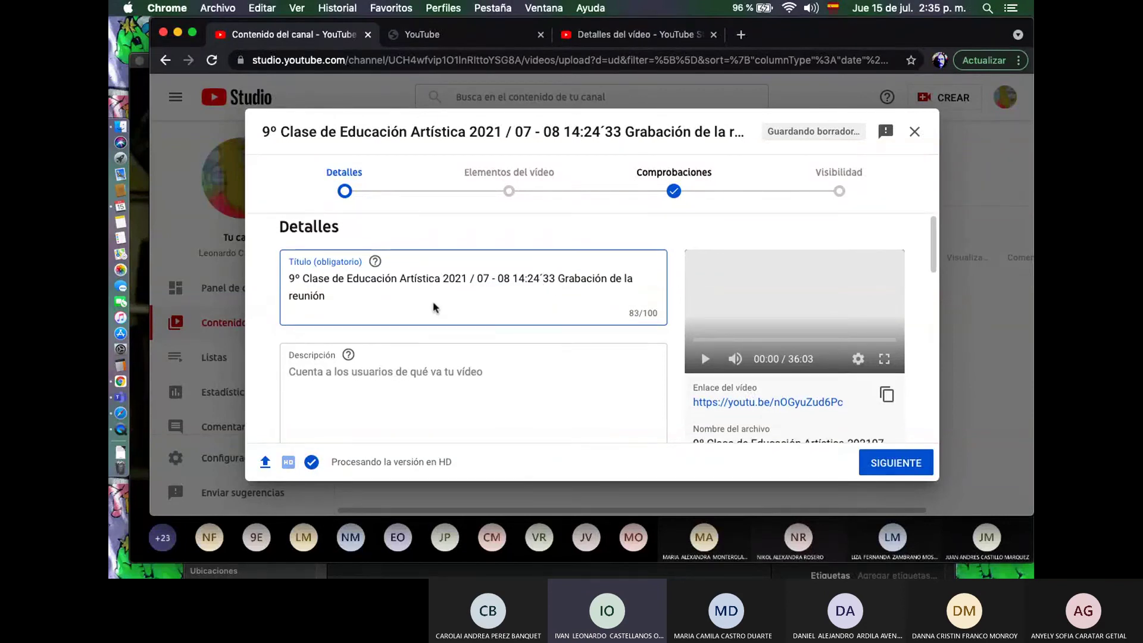
Check the title format of the 9º Abril video, and insert "Mayo" after "9º" in the uploaded class video's title
scroll(434, 306, "down", 1)
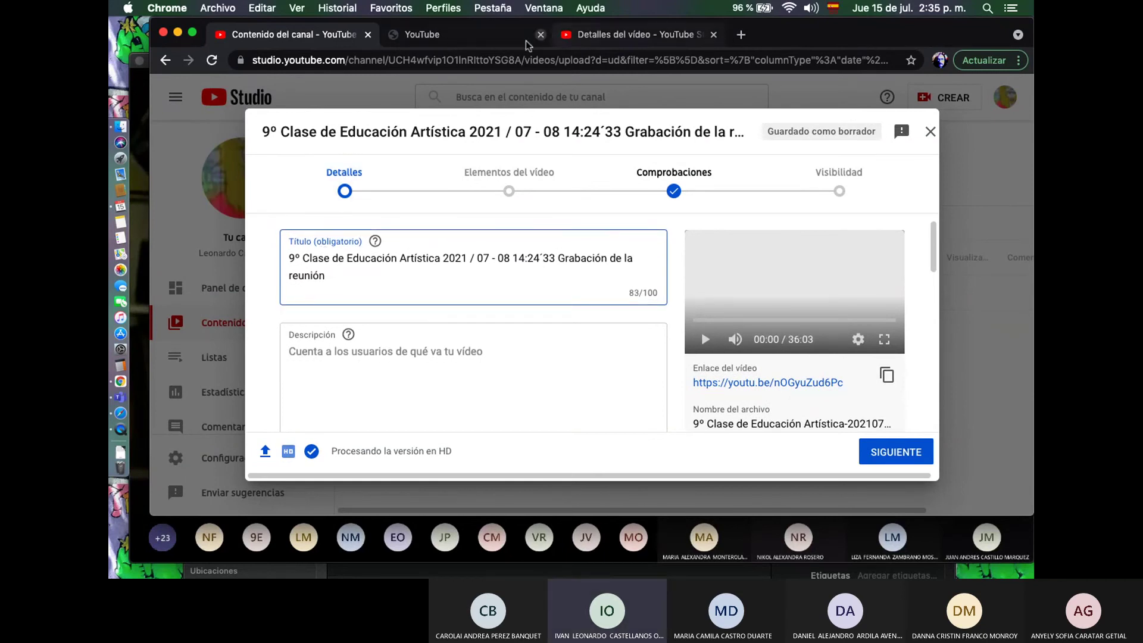
left_click(596, 34)
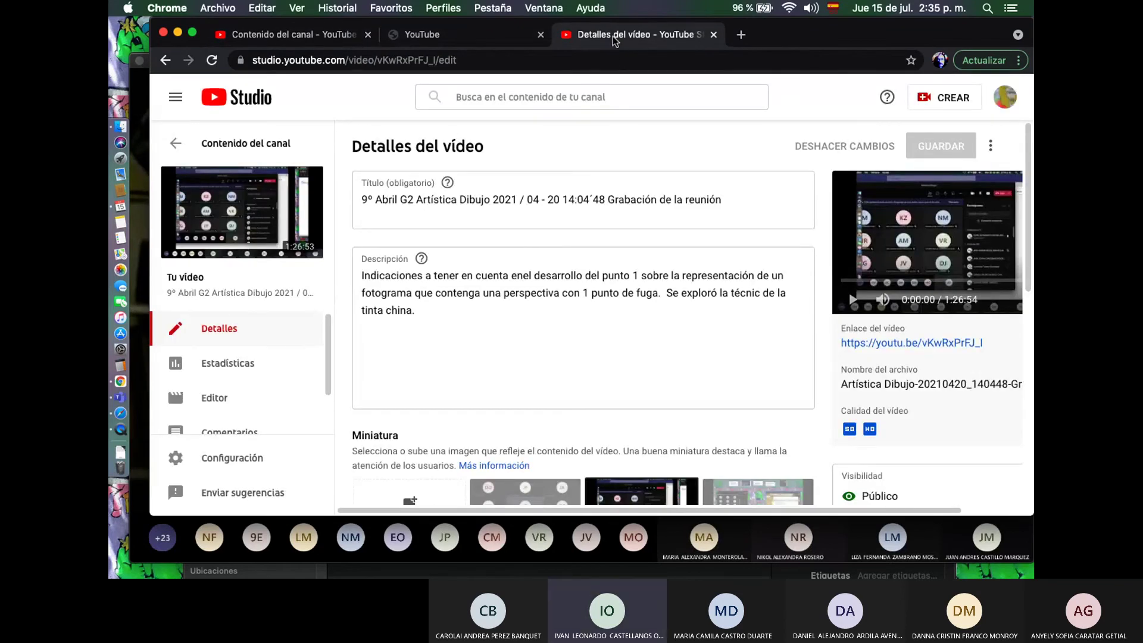
left_click(298, 35)
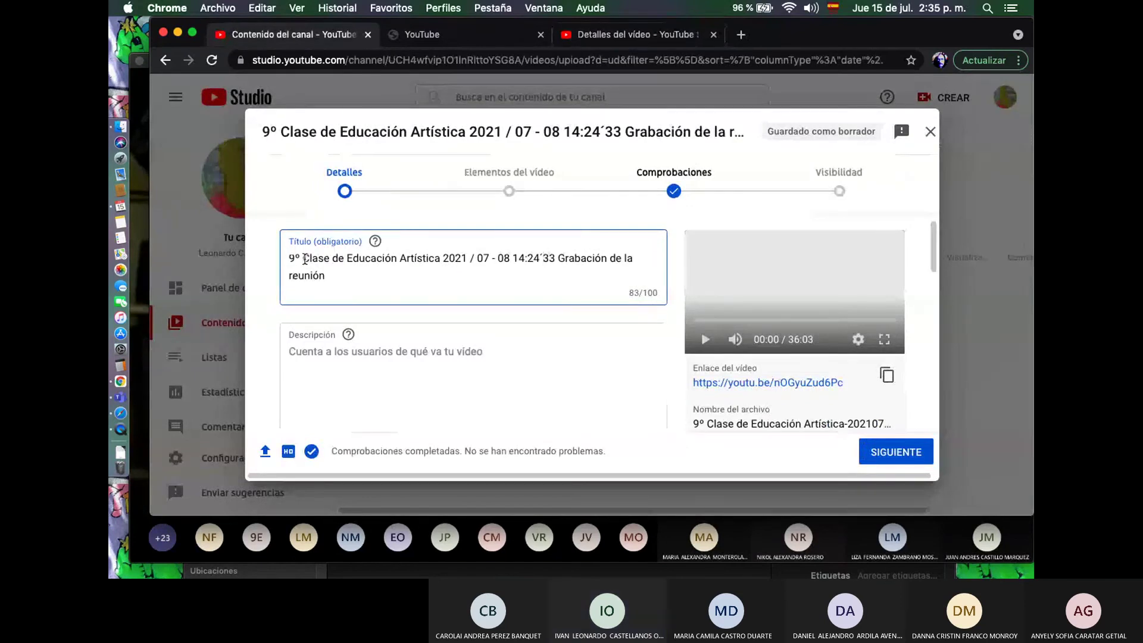
type("Ma")
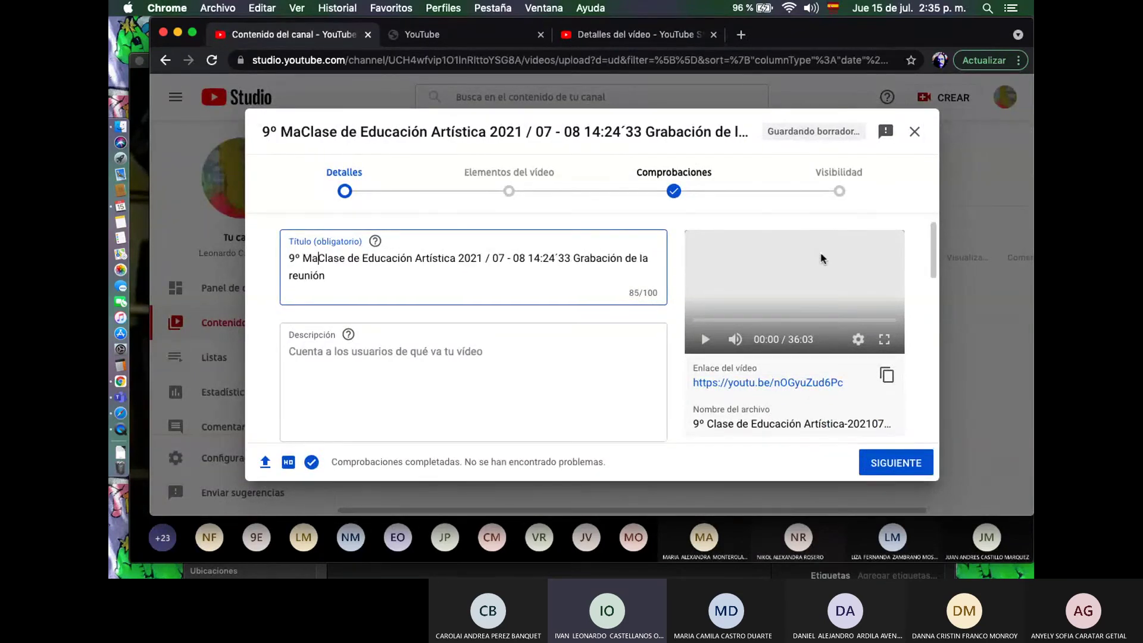
type("yo")
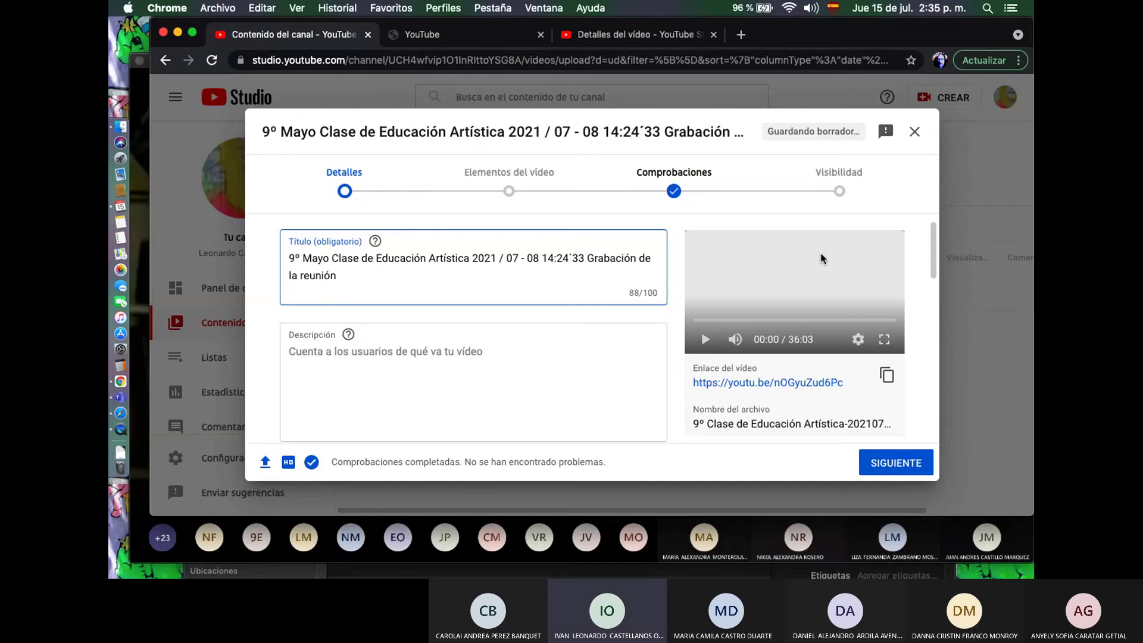
Insert "G3" after "Mayo" in the uploaded class video's title
type(" G")
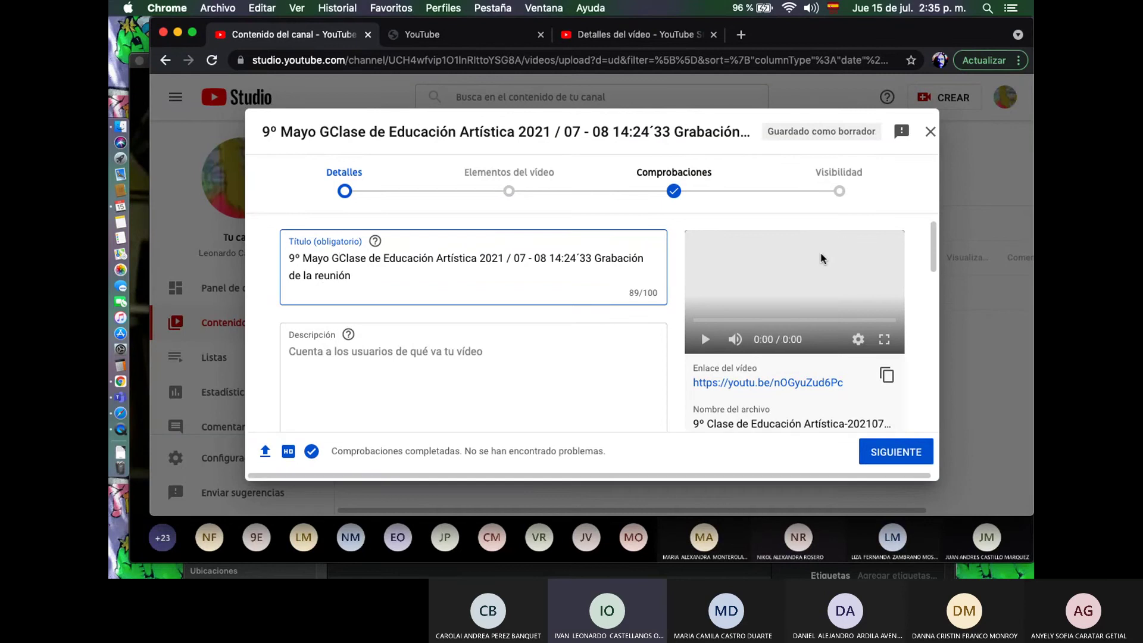
type("3")
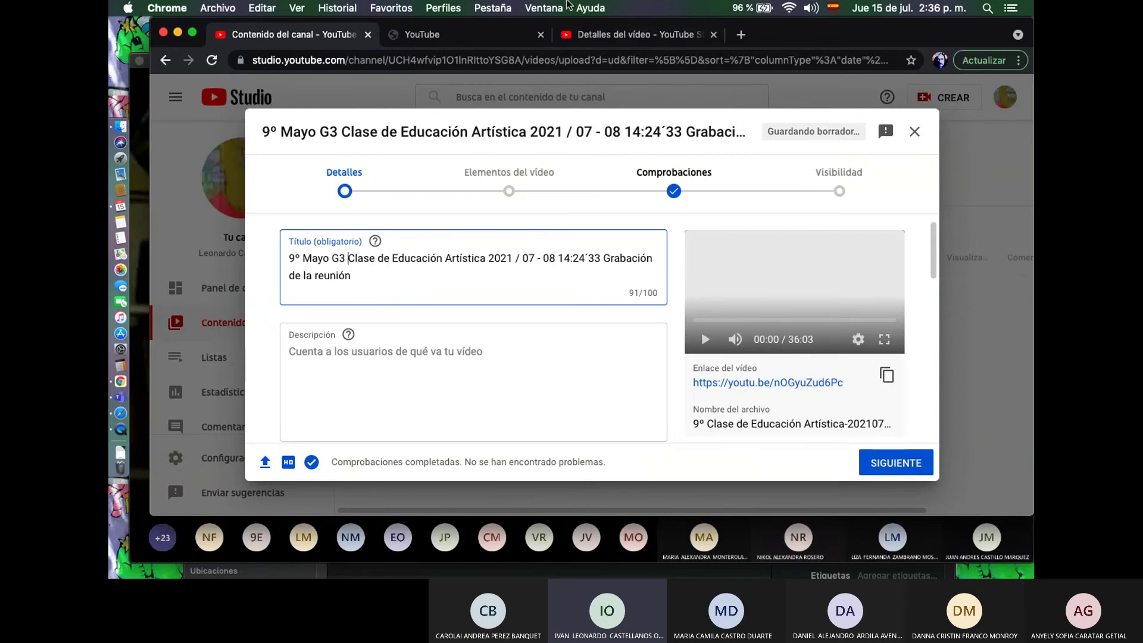
Switch to the class recording in QuickTime Player, skip ahead to check its later part, and return to the YouTube Studio upload details
key("ctrl+Up")
left_click(774, 143)
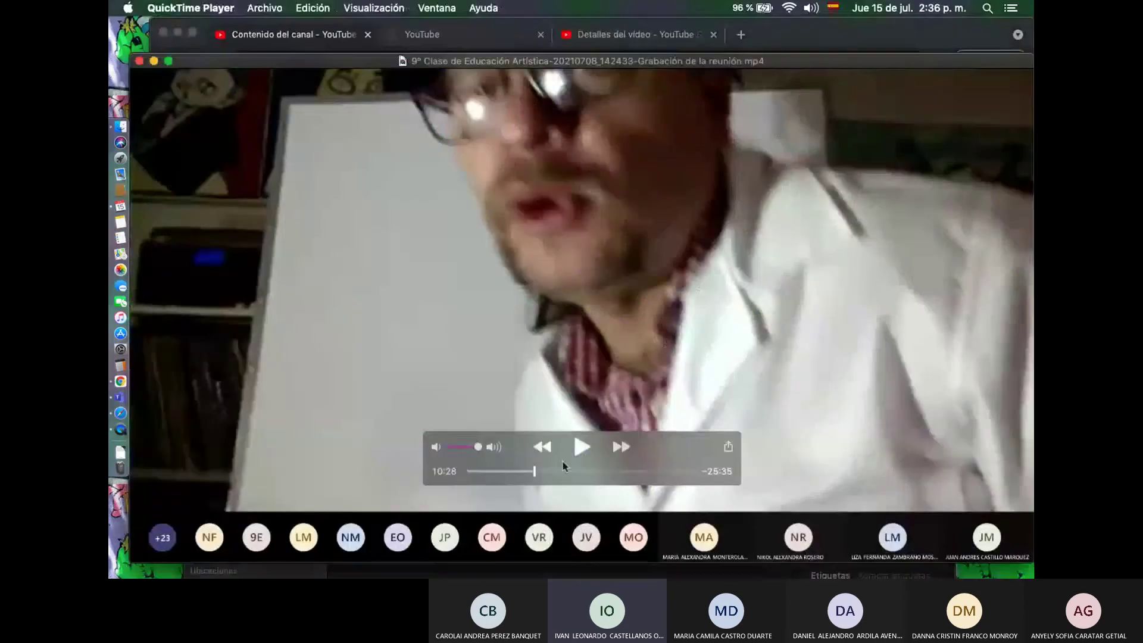
left_click_drag(533, 473, 689, 472)
key("ctrl+Up")
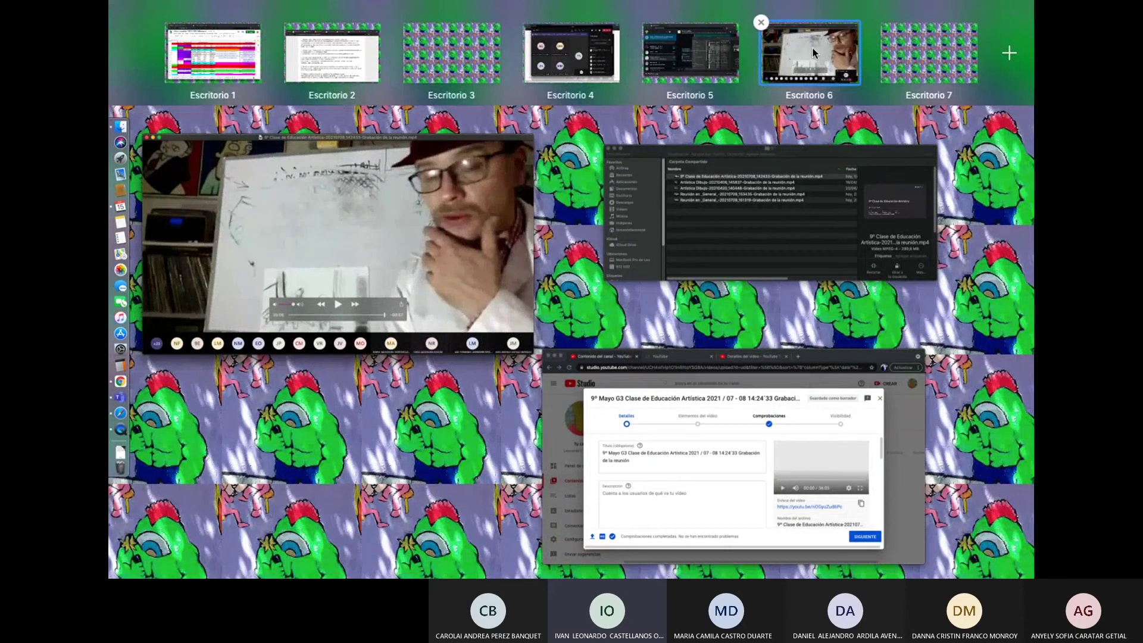
left_click(659, 478)
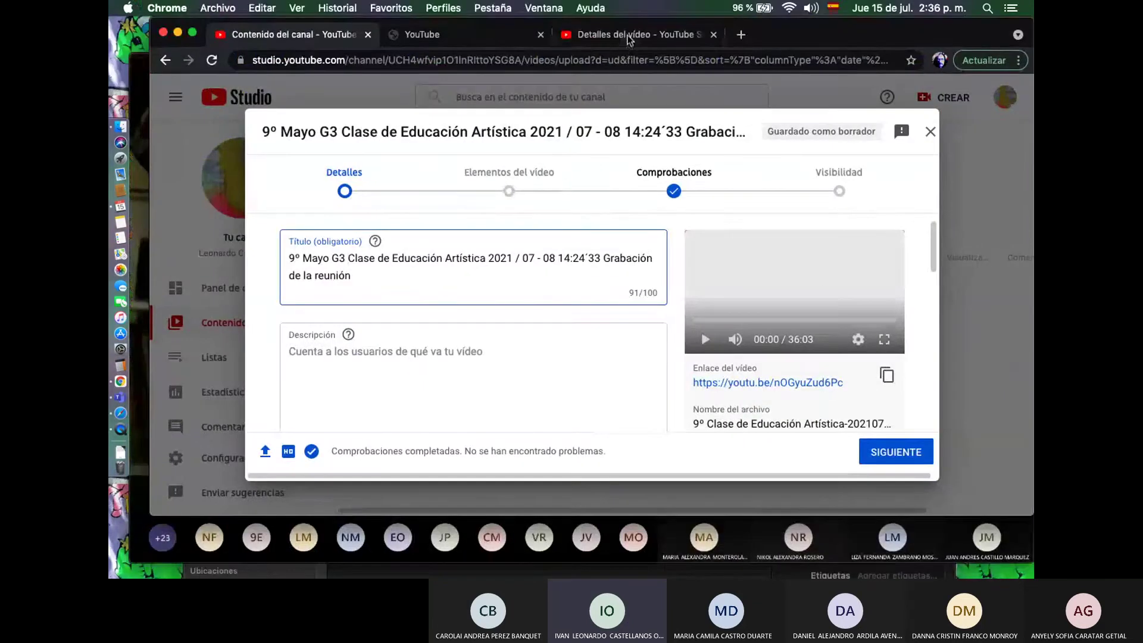
Copy the 9º Abril video's description into the description of the uploaded 9º Mayo G3 video, with "enel" corrected to "en el"
left_click(634, 34)
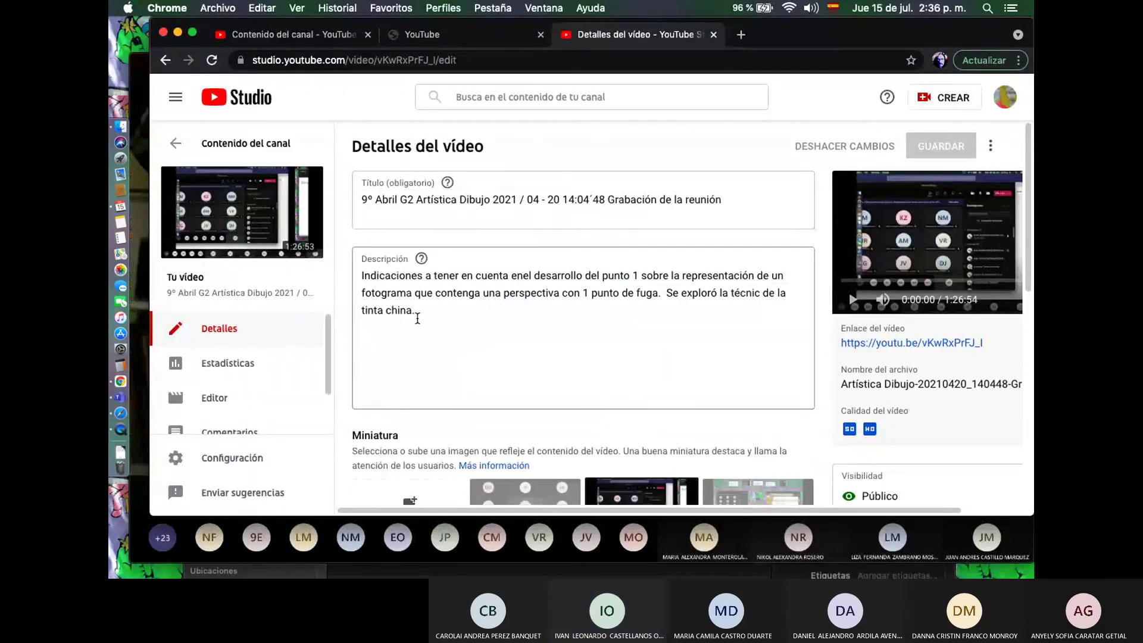
left_click_drag(417, 319, 357, 279)
key("super+c")
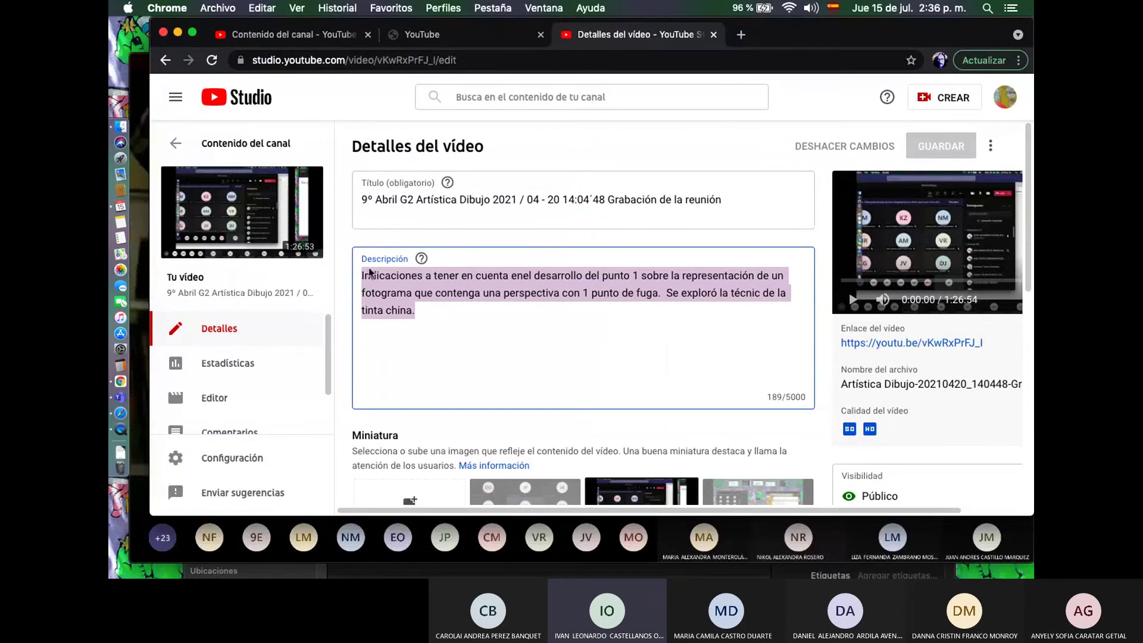
left_click(319, 37)
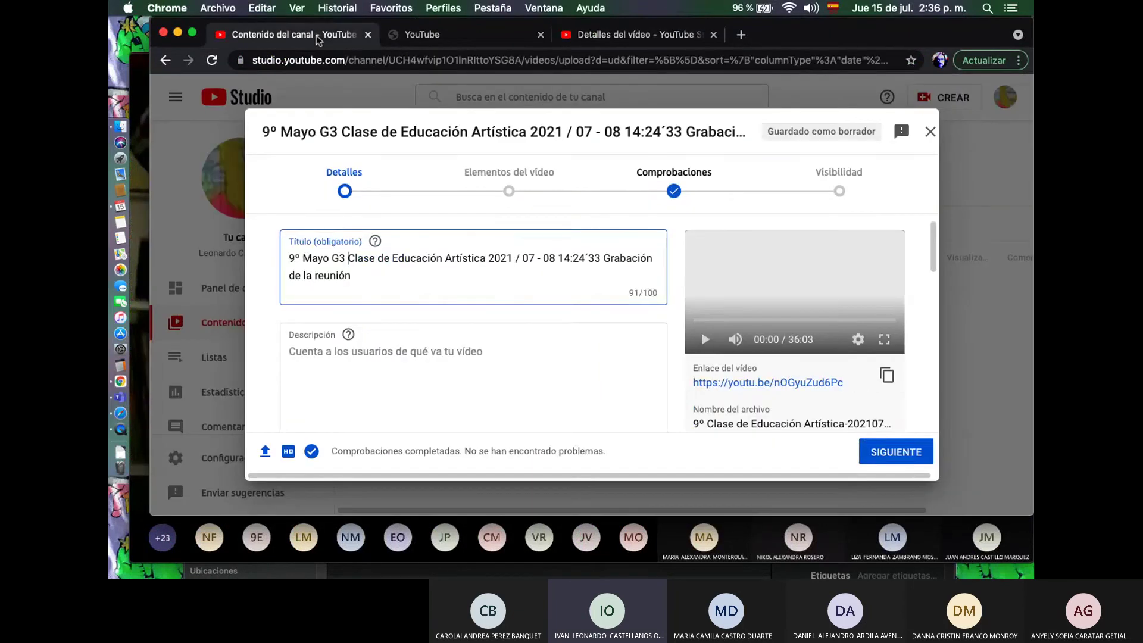
left_click(384, 365)
key("super+v")
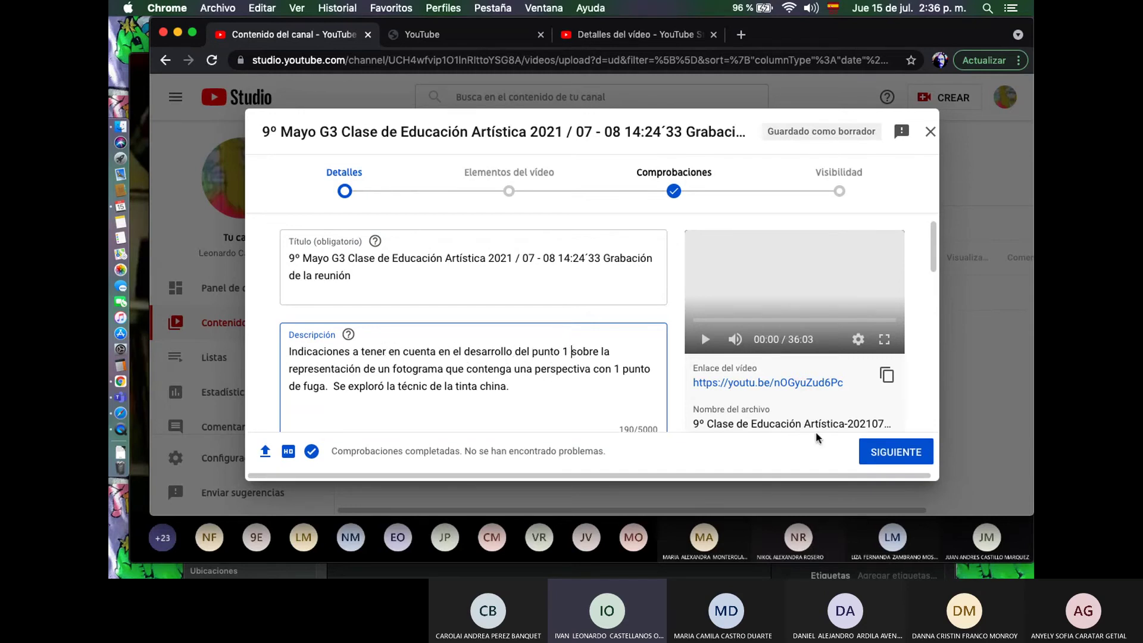
Reword the first sentence of the description to end with "punto 1 y 2 sobre la representación del volumen y la luminosidad"
type("y ")
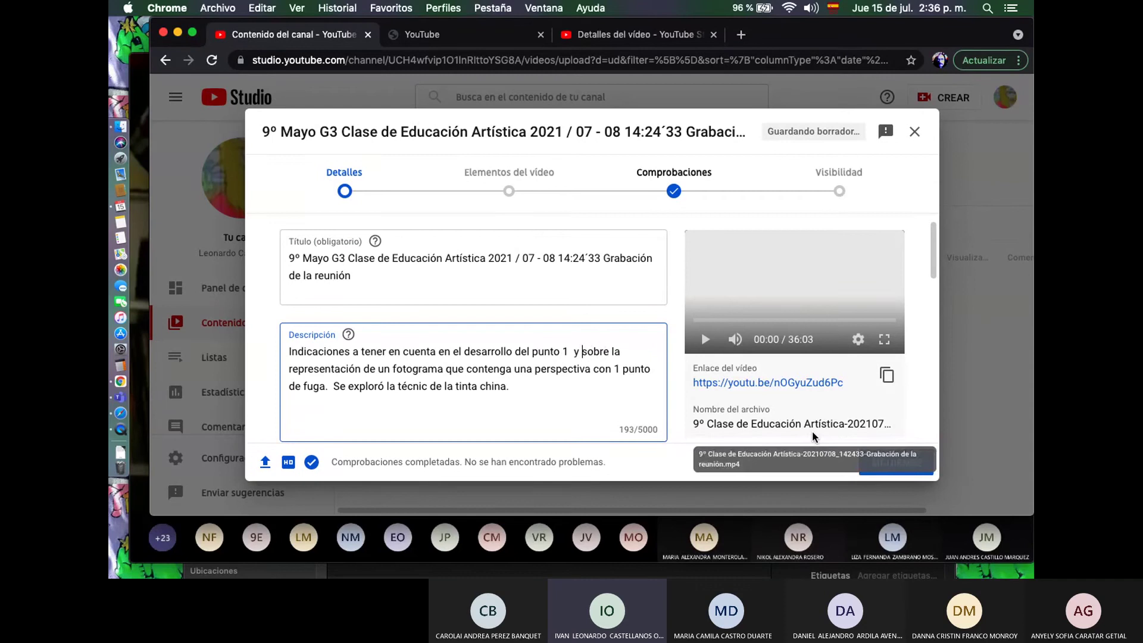
type("2")
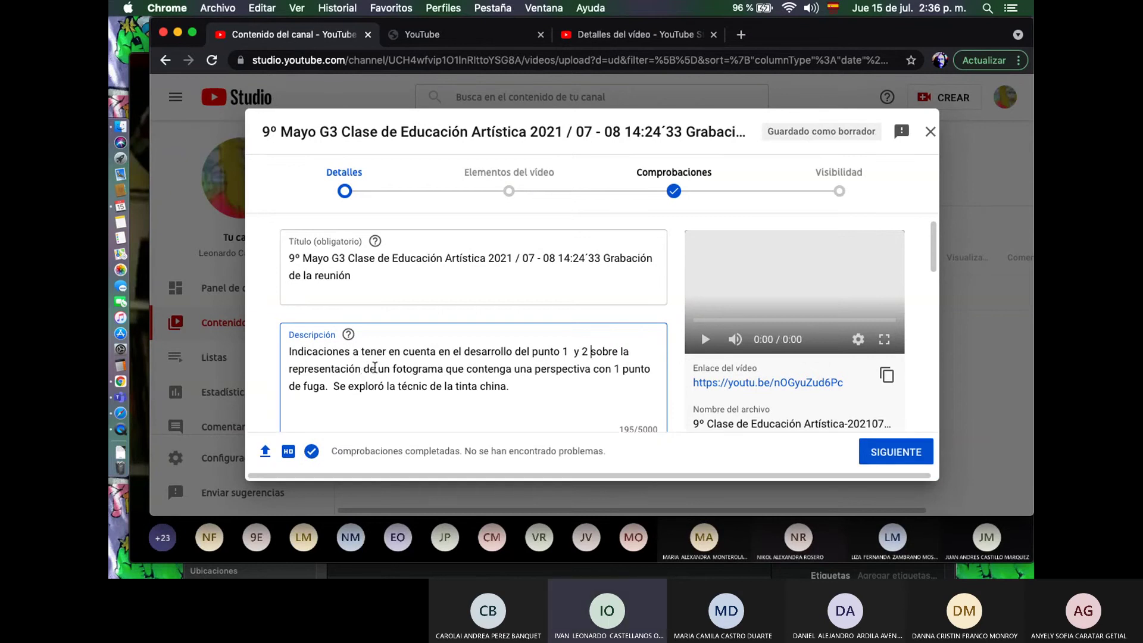
left_click_drag(374, 367, 568, 401)
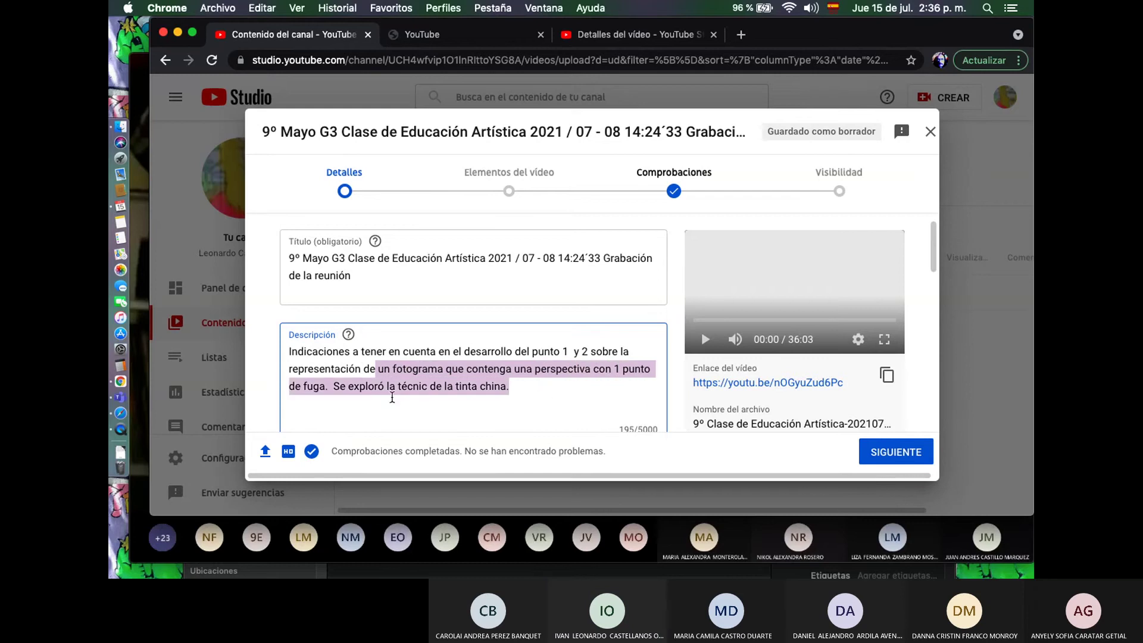
left_click_drag(392, 397, 314, 388)
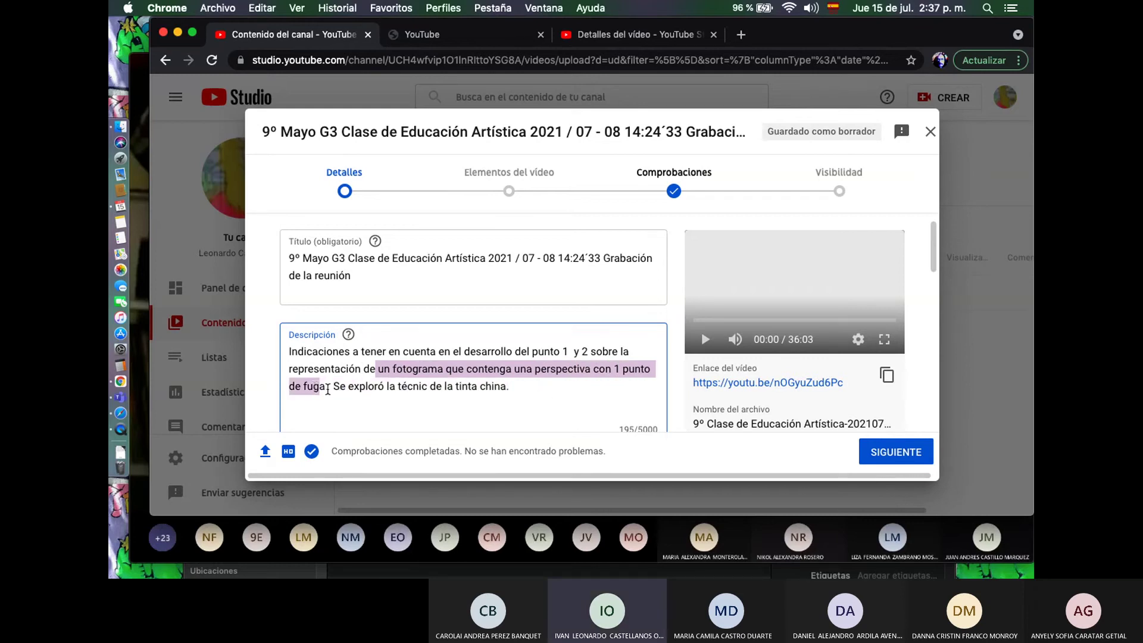
key("BackSpace")
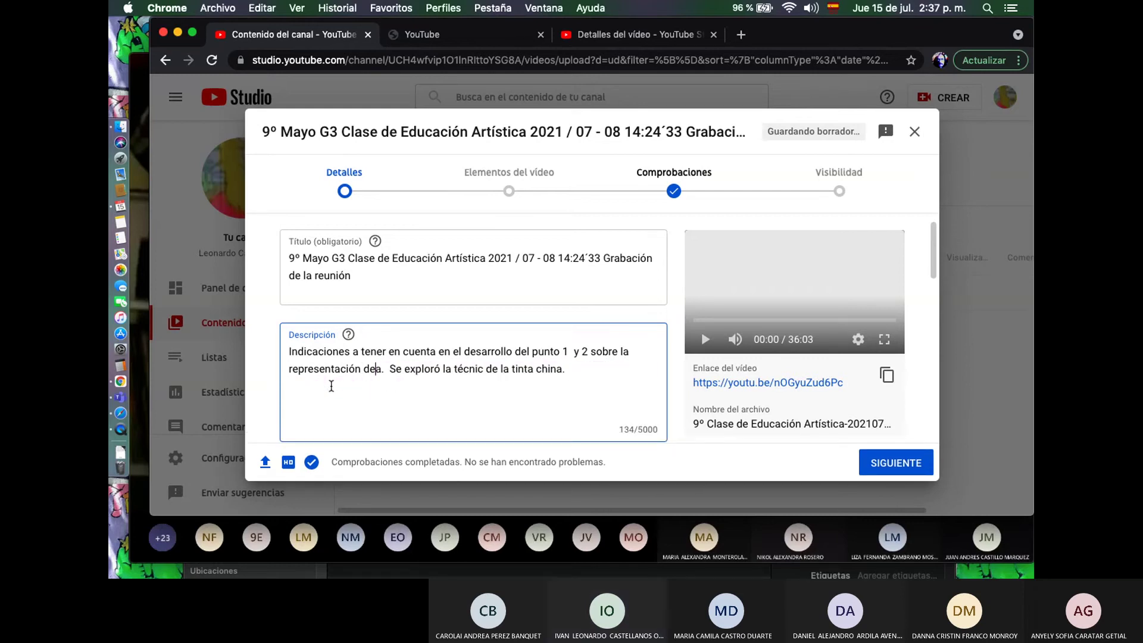
type("l")
type(" volume")
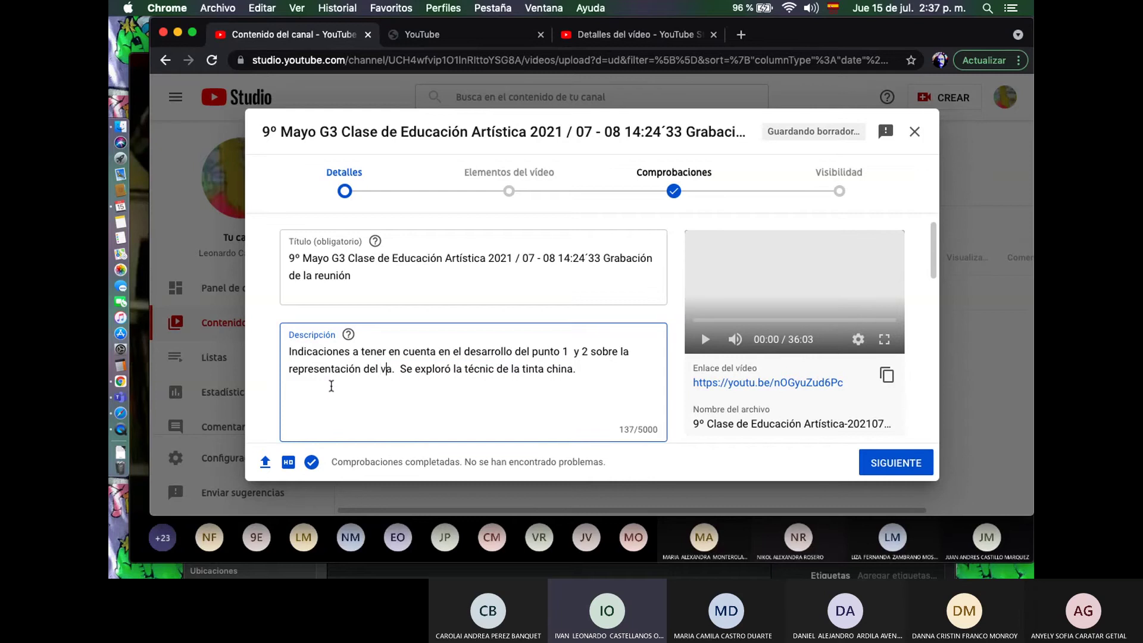
type("n y la lu")
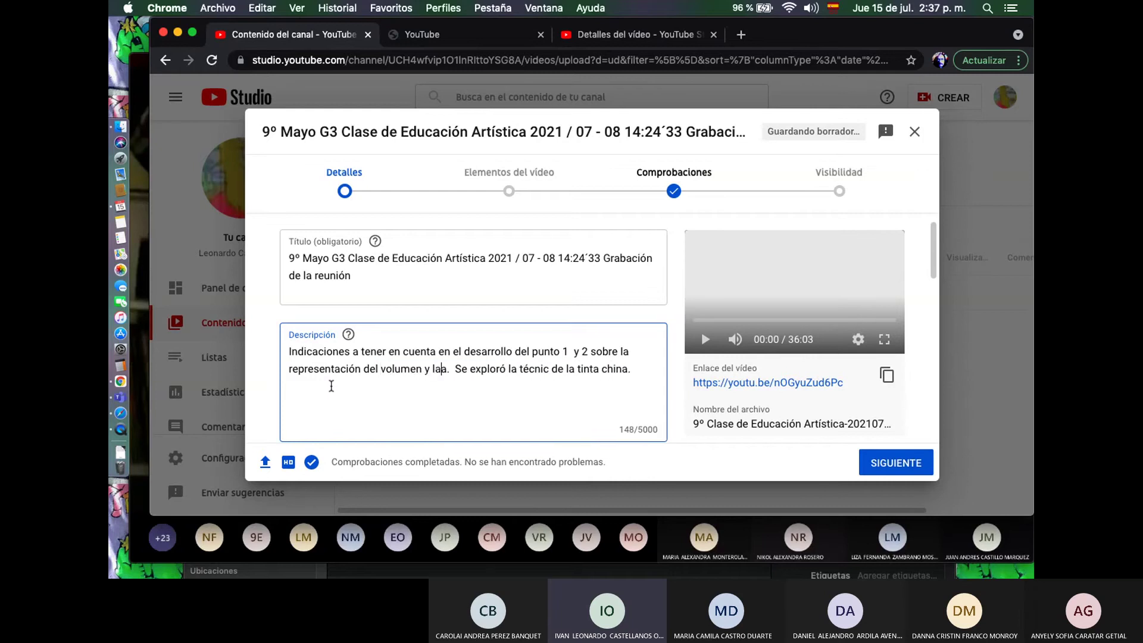
type("minosidad")
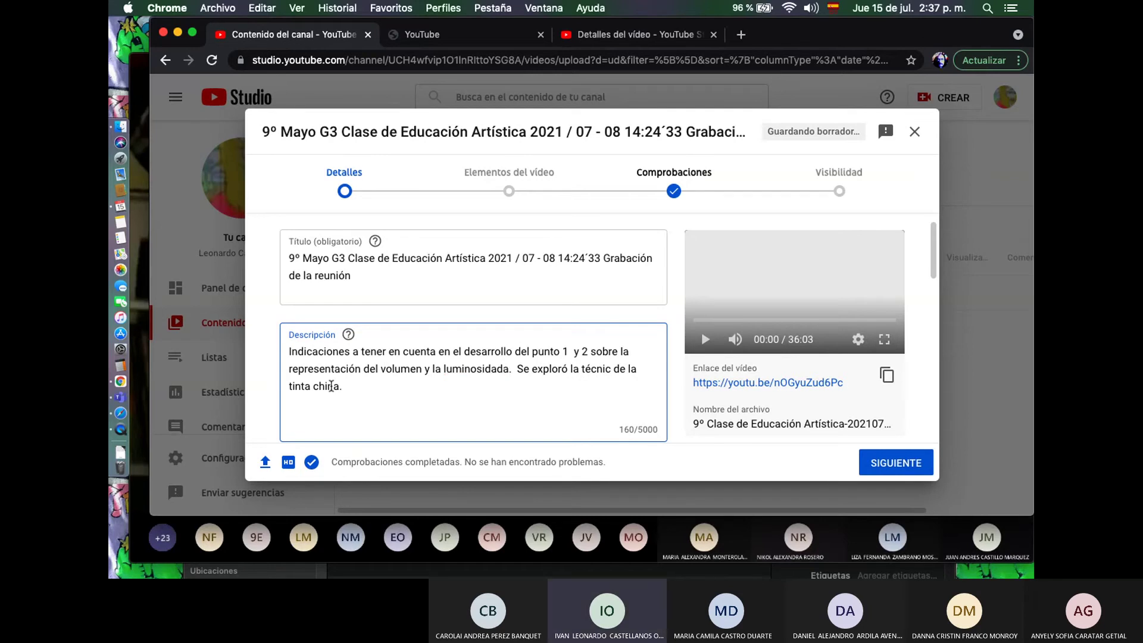
key("Delete")
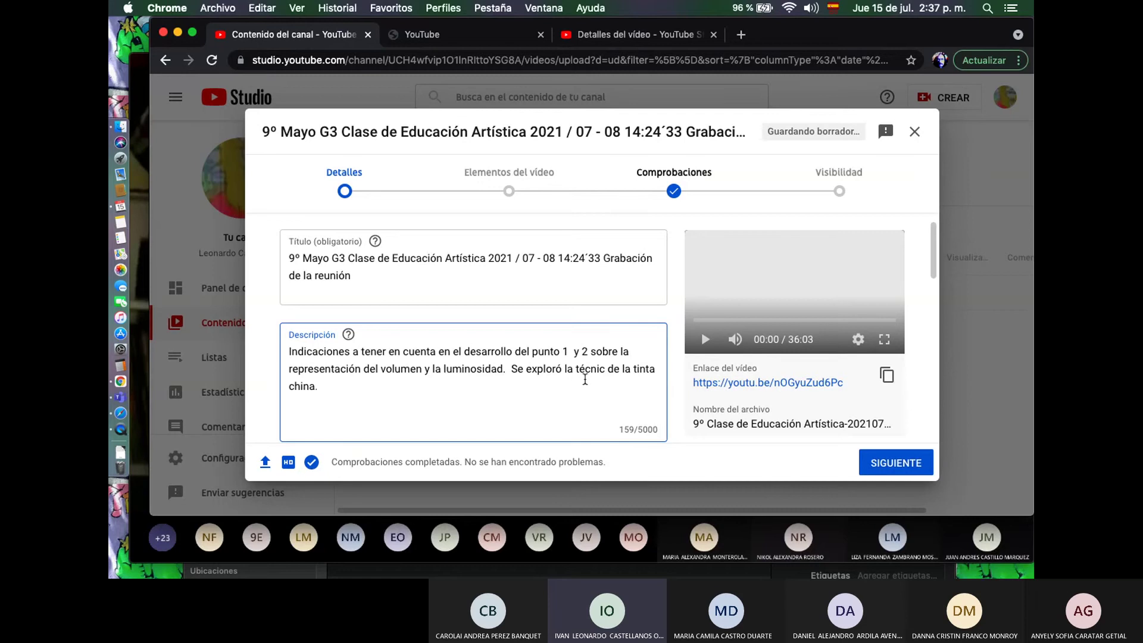
Correct "técnic" to "técnica" in the uploaded video's description
left_click(607, 367)
key("BackSpace")
type("a")
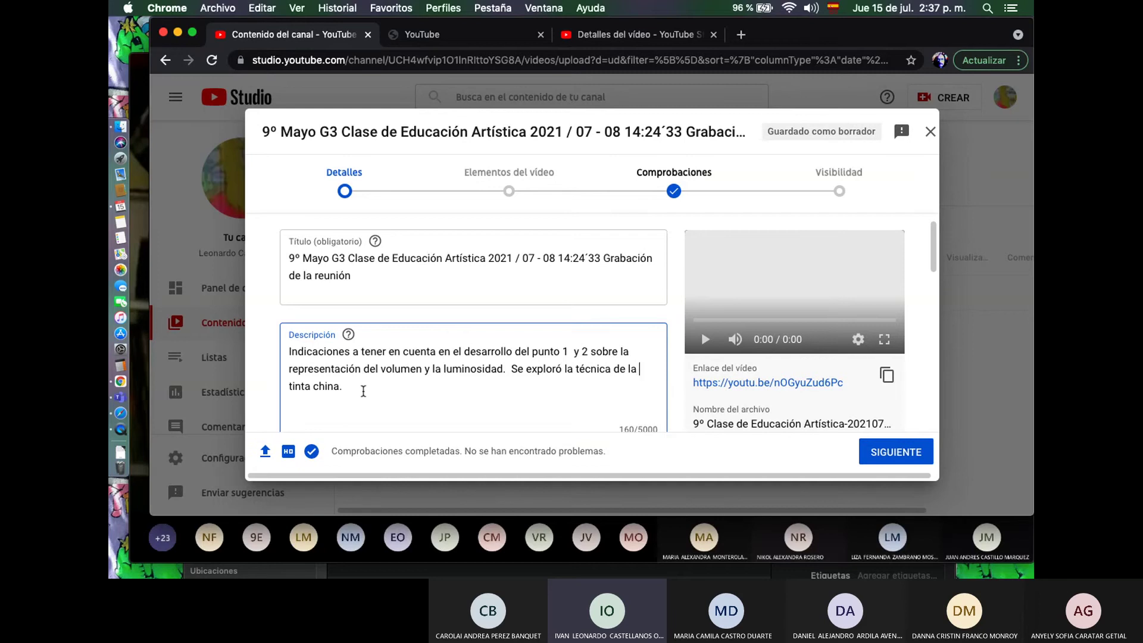
Replace "la tinta china." at the end of the description with "sombras a partir de tramas"
left_click_drag(362, 390, 288, 386)
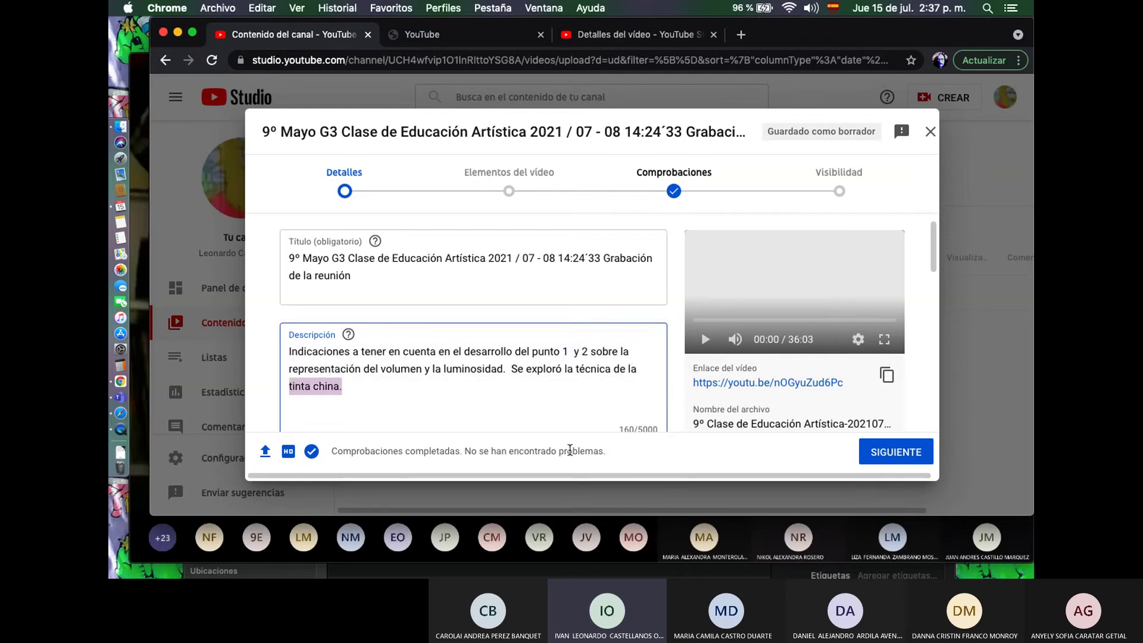
key("BackSpace")
key("BackSpace")
key("BackSpace")
key("BackSpace")
key("BackSpace")
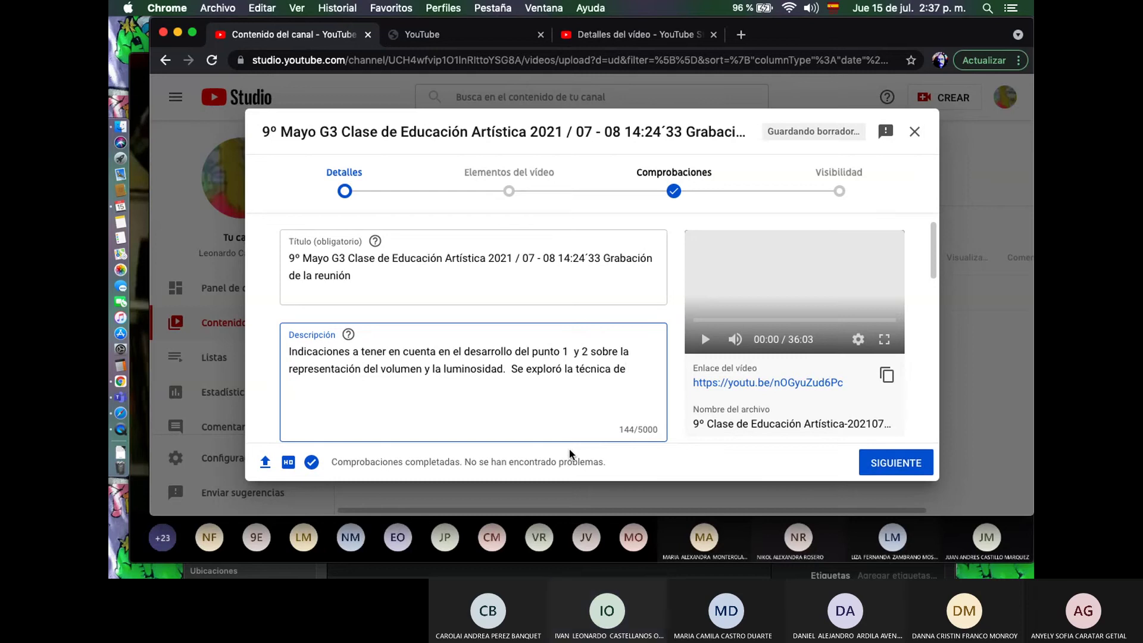
type("sombra")
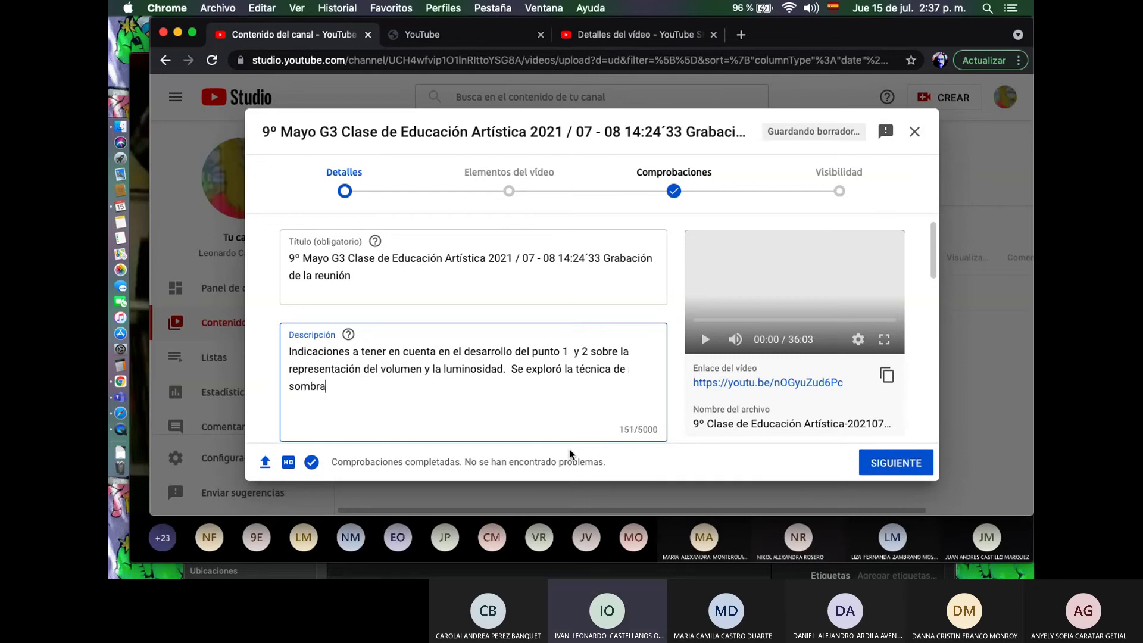
type("s a partir de tramas")
Search Google for "tramas" in a new browser tab
left_click(744, 35)
type("tra")
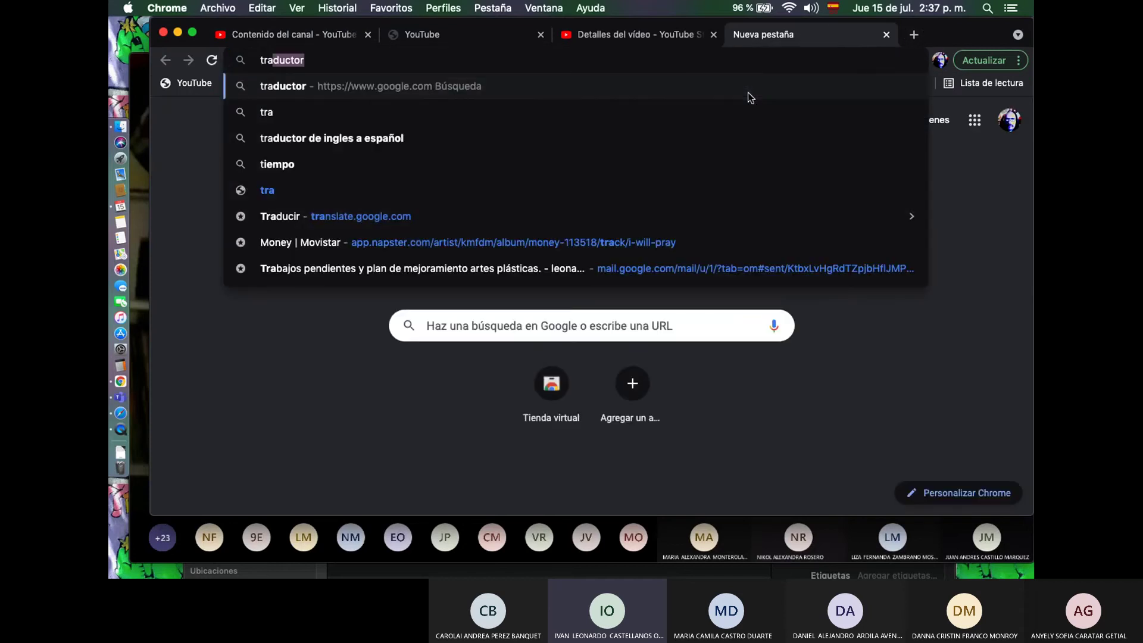
type("mas")
key("Return")
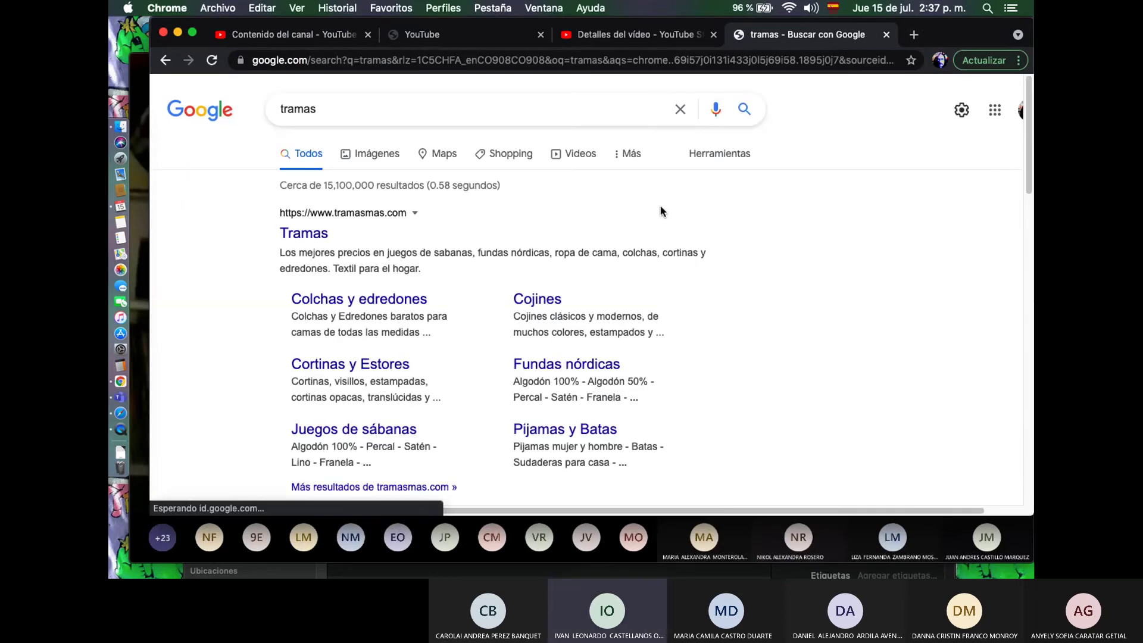
Correct "técnic" to "técnica" and "enel" to "en el" in the 9º Abril video's description, and save the changes
left_click(619, 33)
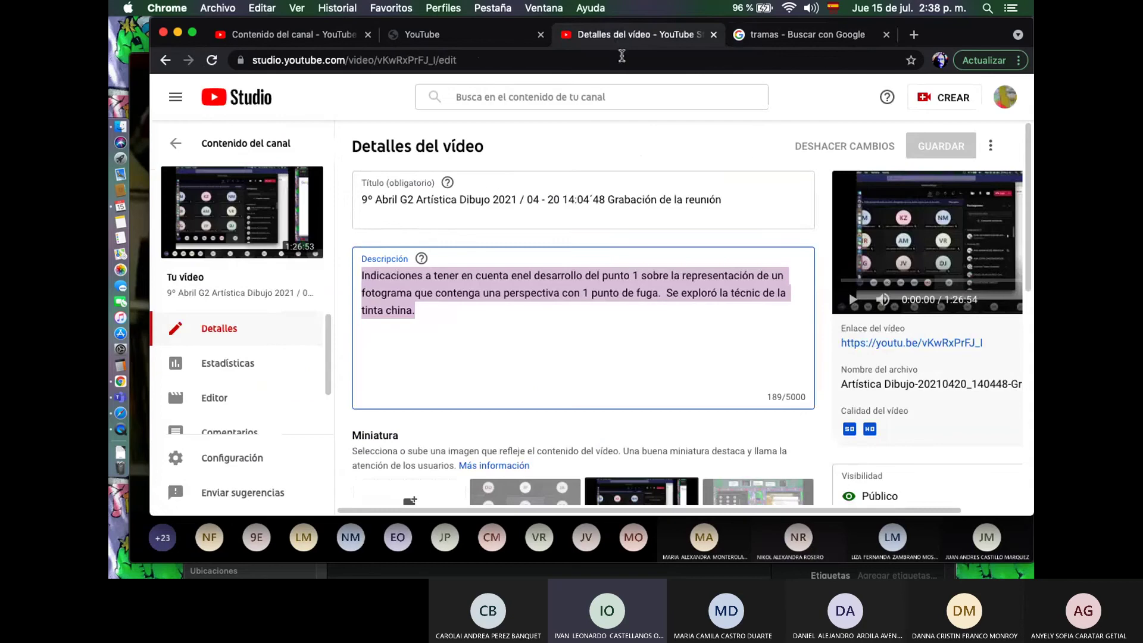
left_click(542, 342)
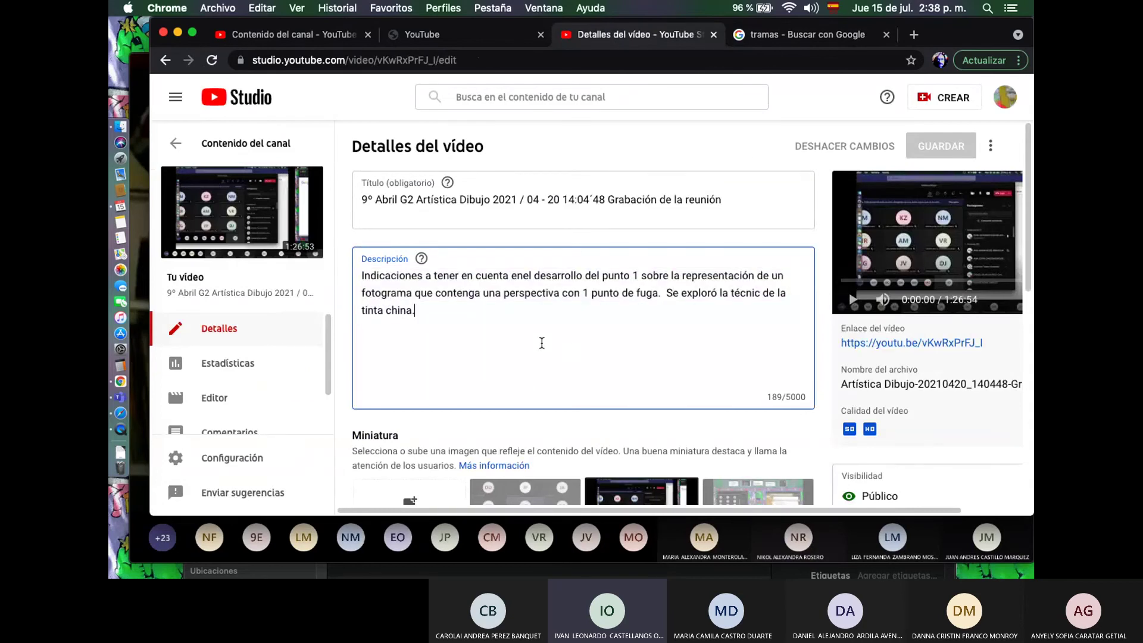
left_click(760, 292)
type("a")
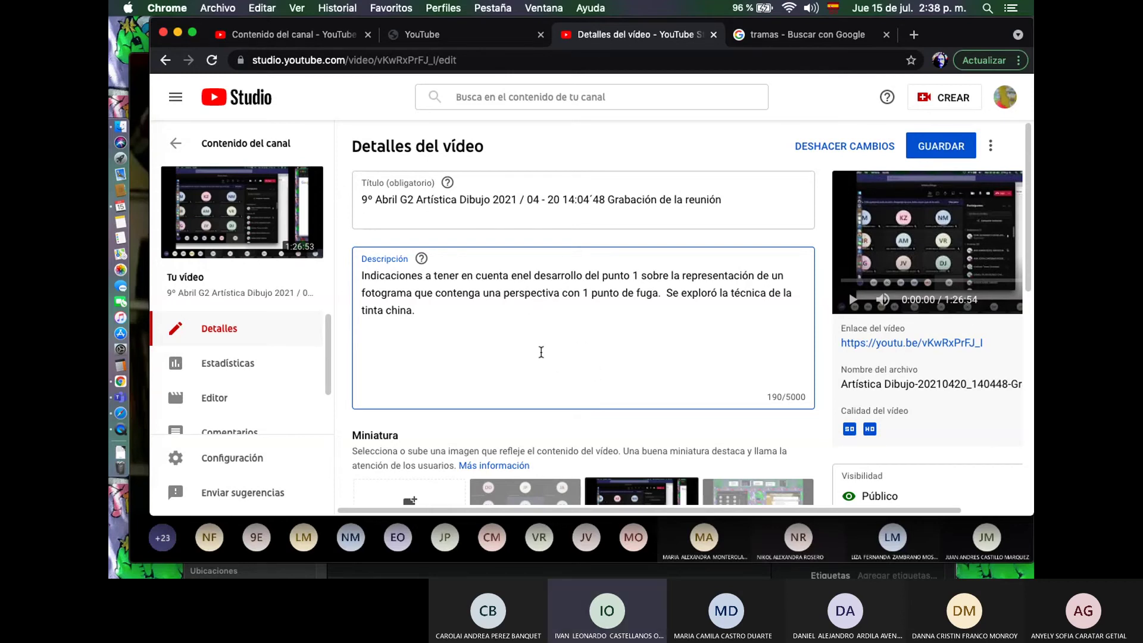
left_click(524, 275)
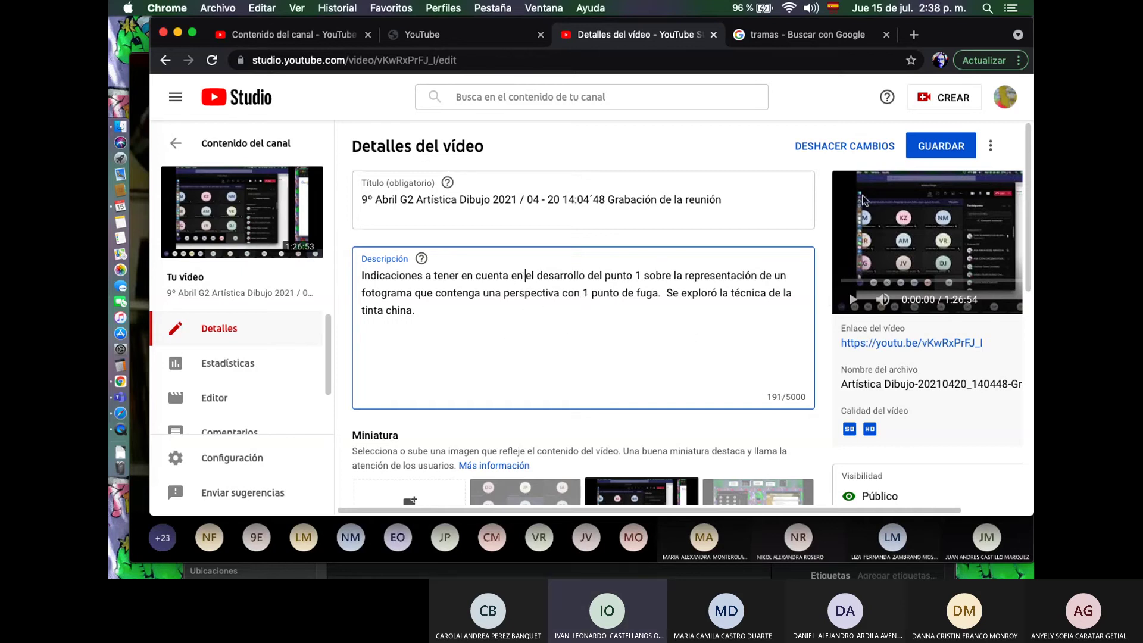
left_click(924, 152)
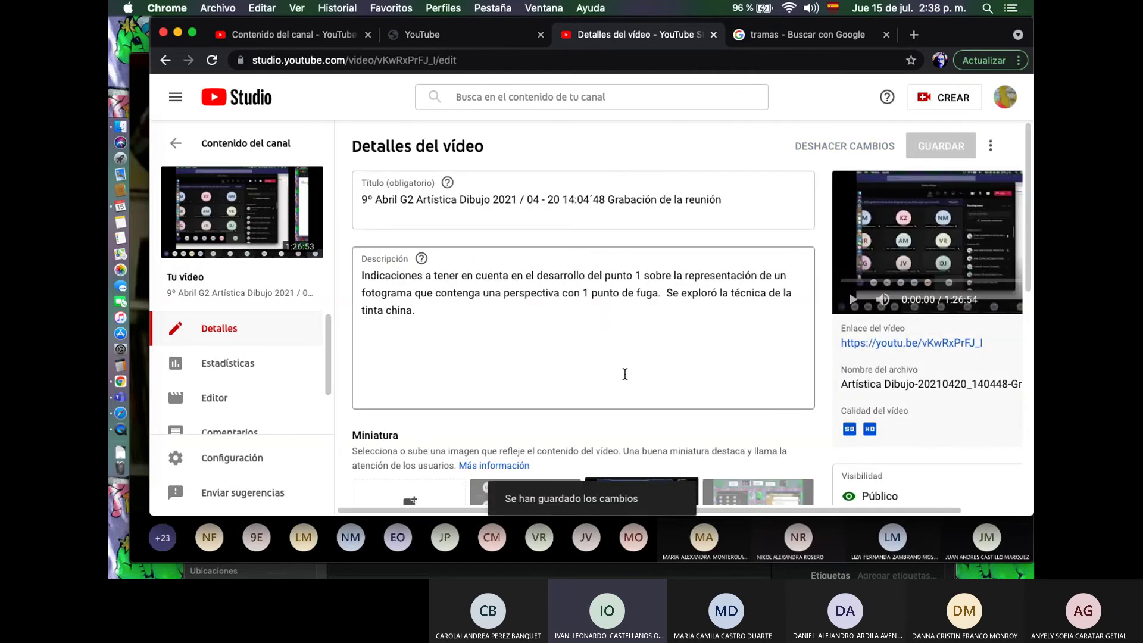
scroll(622, 373, "down", 4)
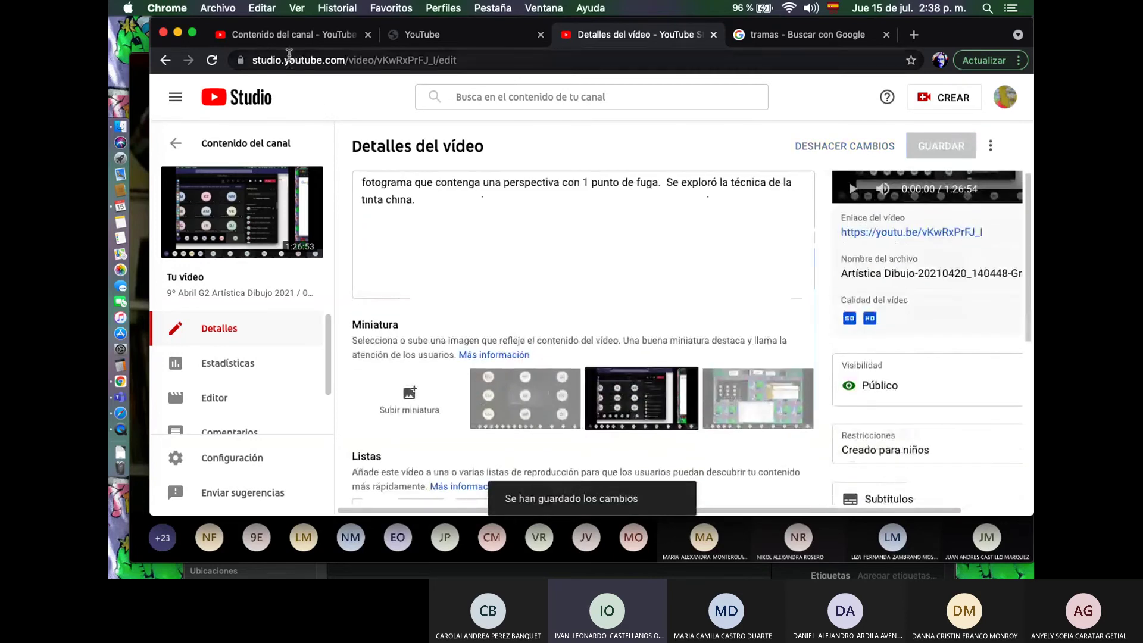
Return to the 9º Mayo G3 upload draft and append "en el punto 1 para usasr con micropunta o tinta cnina" to its description
left_click(285, 34)
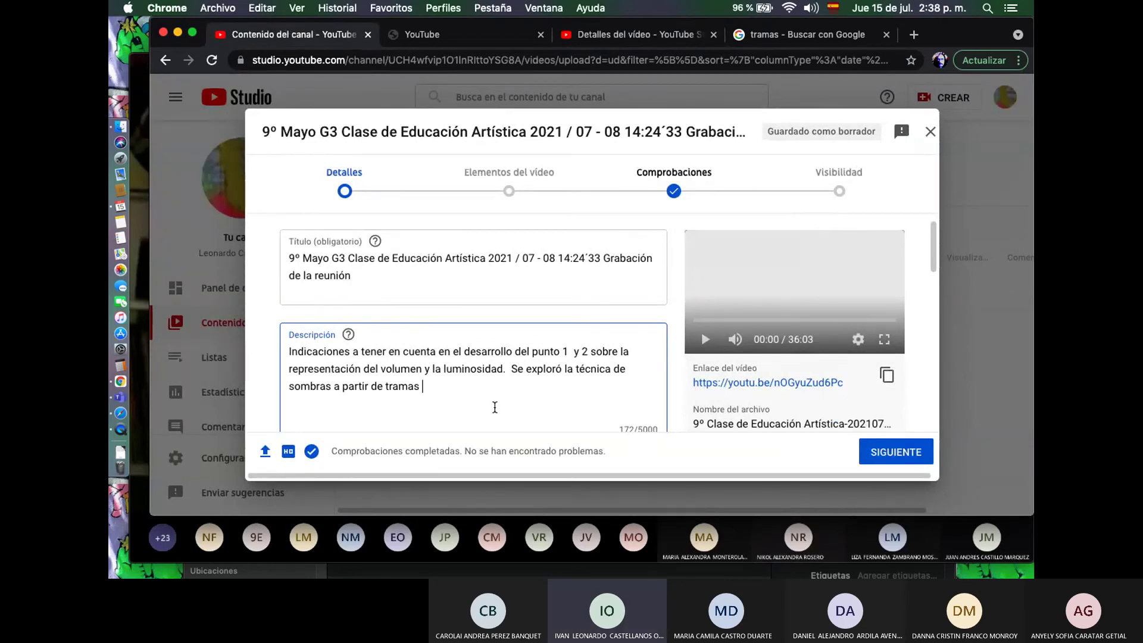
type("en el punto")
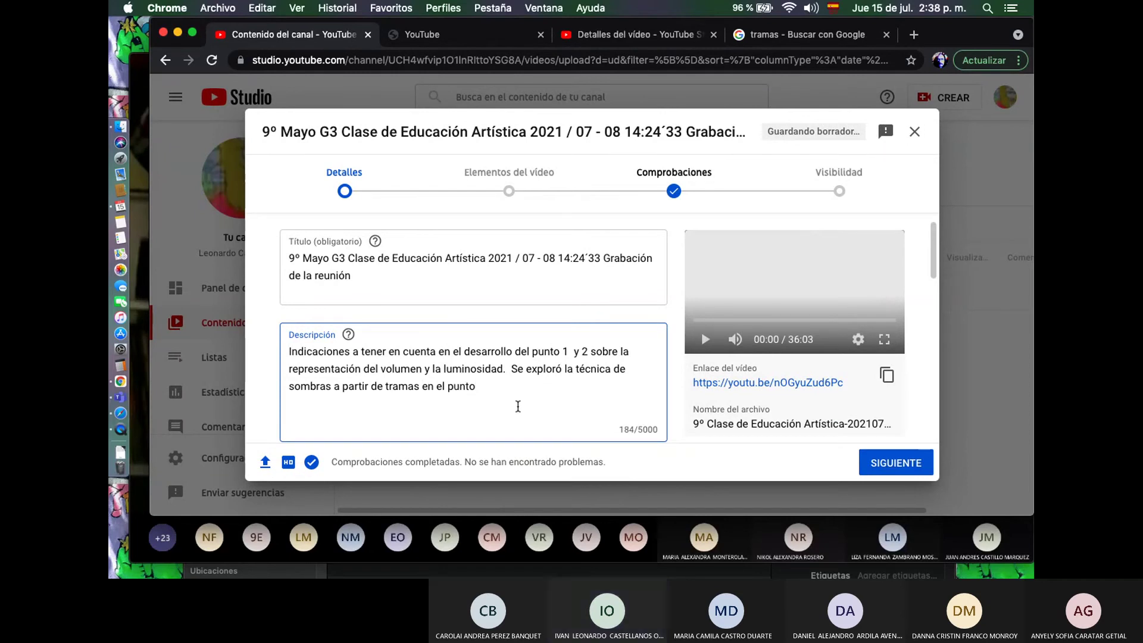
type(" 1 para ")
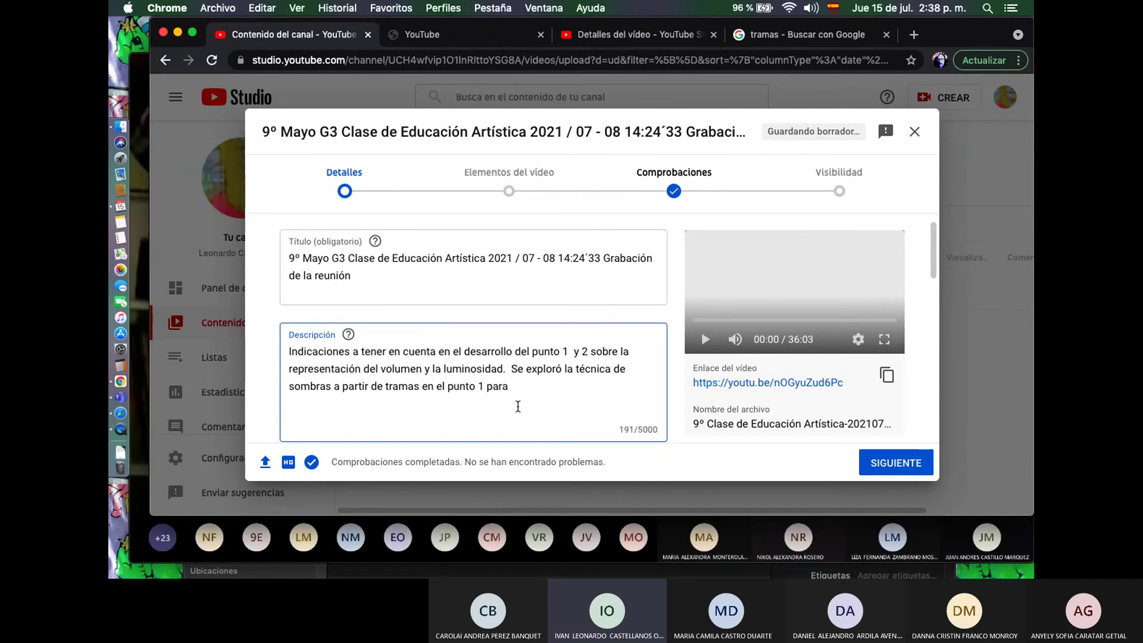
type("usasr con micropunta o")
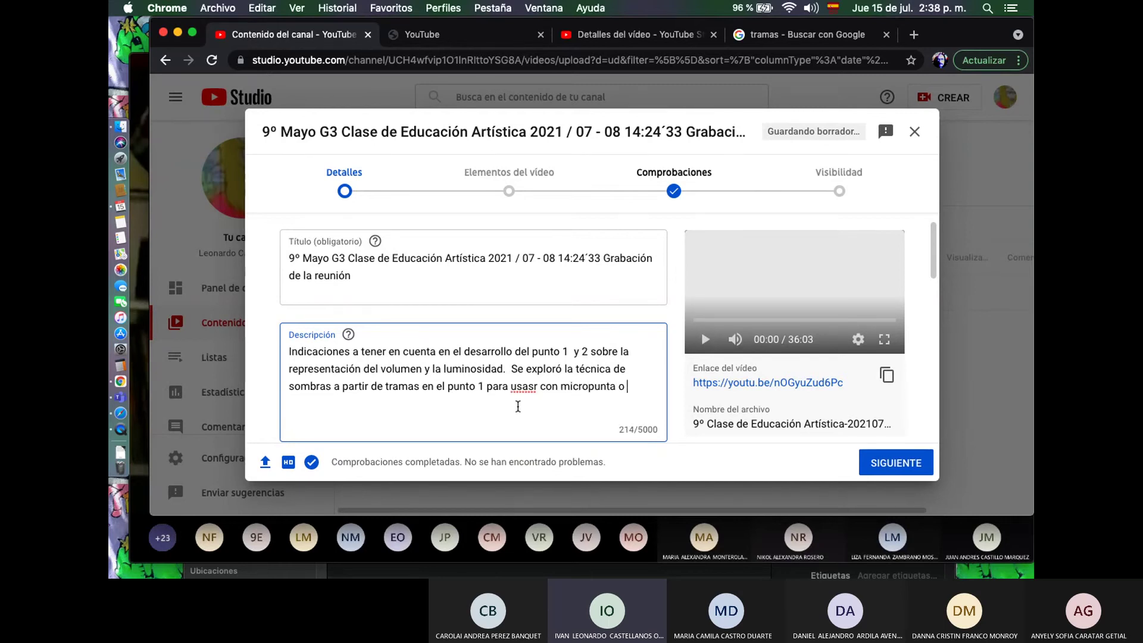
type(" tin")
type("tacni")
type("na")
Correct "cnina" to "china" and "usasr" to "usar" in the draft's description
left_click(311, 404)
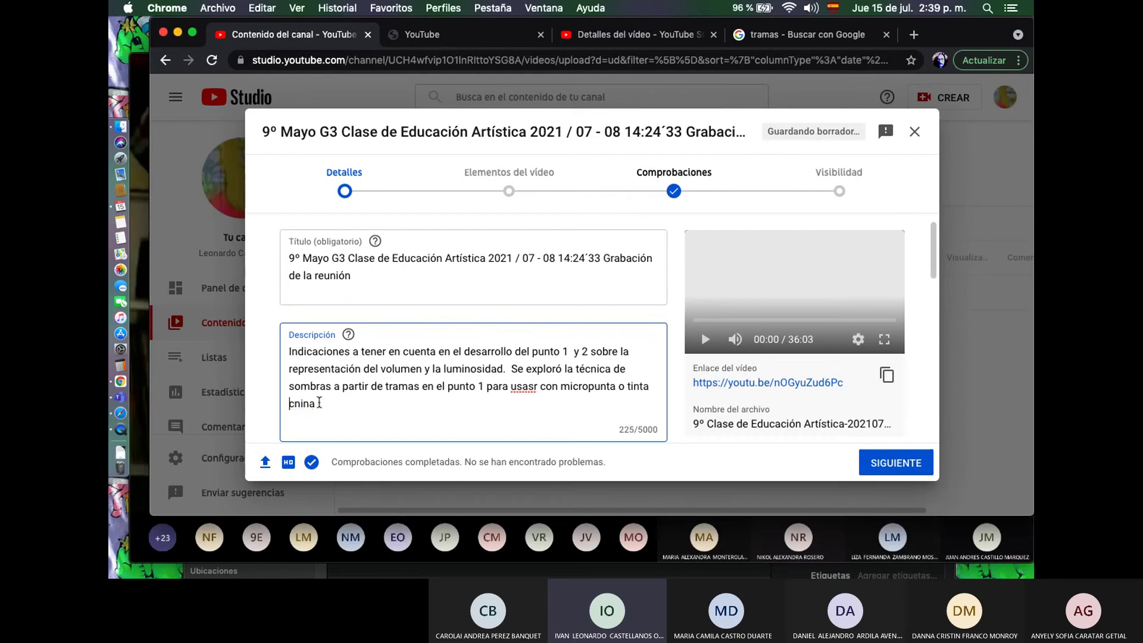
left_click(301, 403)
key("BackSpace")
type("h")
left_click(534, 387)
key("BackSpace")
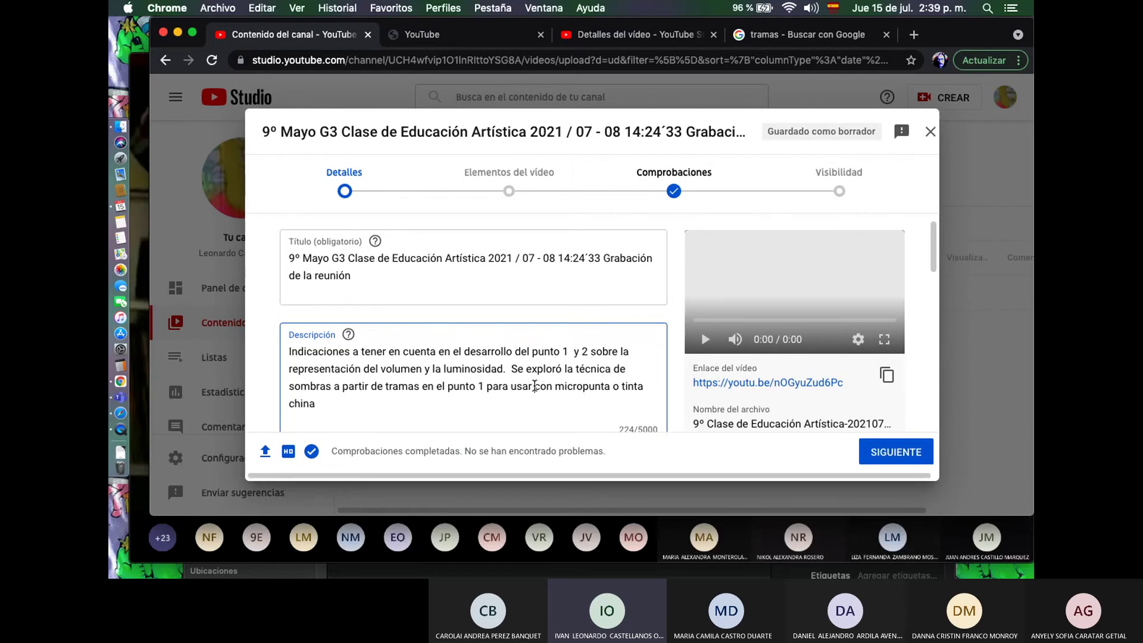
Replace "para usar" after "punto 1" in the description with a comma
key("BackSpace")
key("BackSpace")
key("BackSpace")
key("BackSpace")
key("BackSpace")
key("BackSpace")
key("BackSpace")
key("BackSpace")
key("BackSpace")
key("BackSpace")
key("BackSpace")
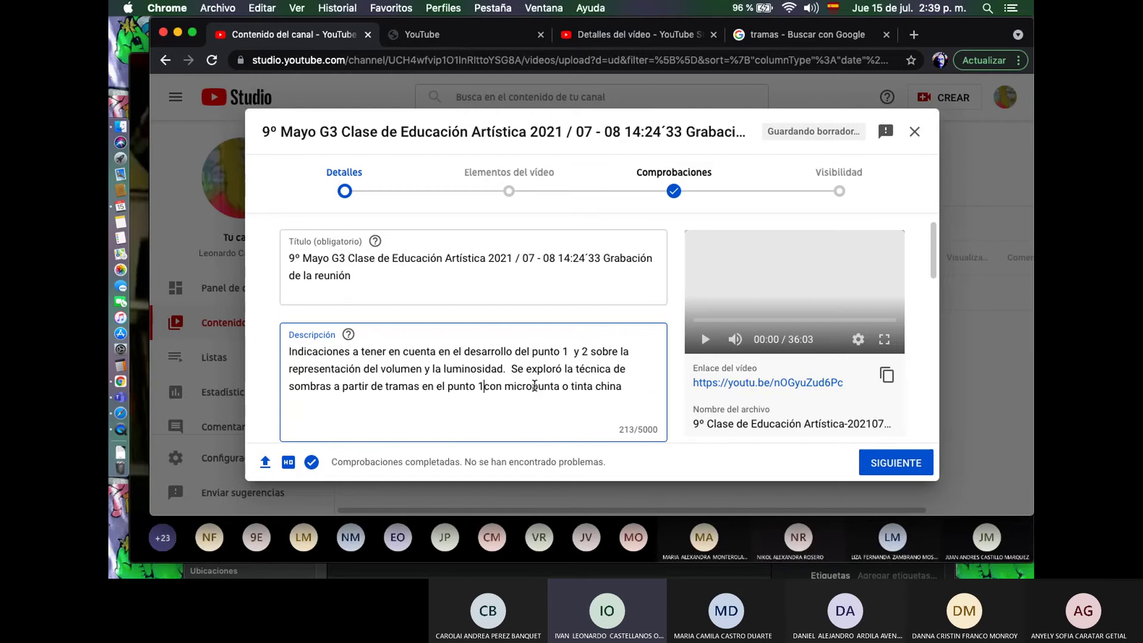
type(",")
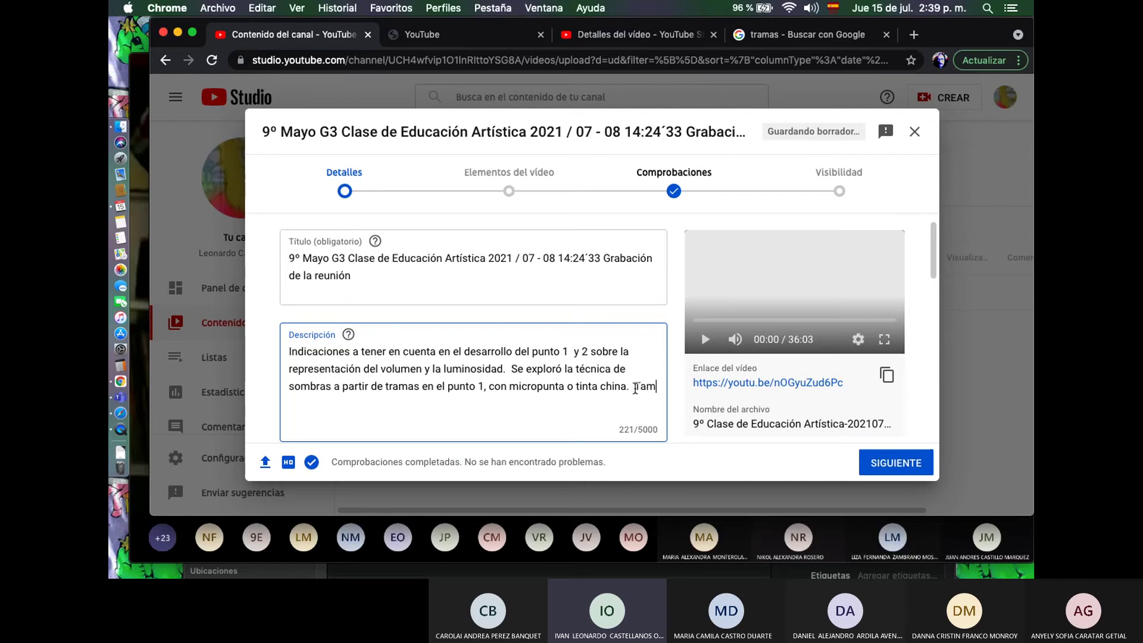
Add the sentence "También el uso del difuminado con corboncillo o lapizces de grafito." at the end of the description
type("También")
type(" la ")
type("el ")
type("uso")
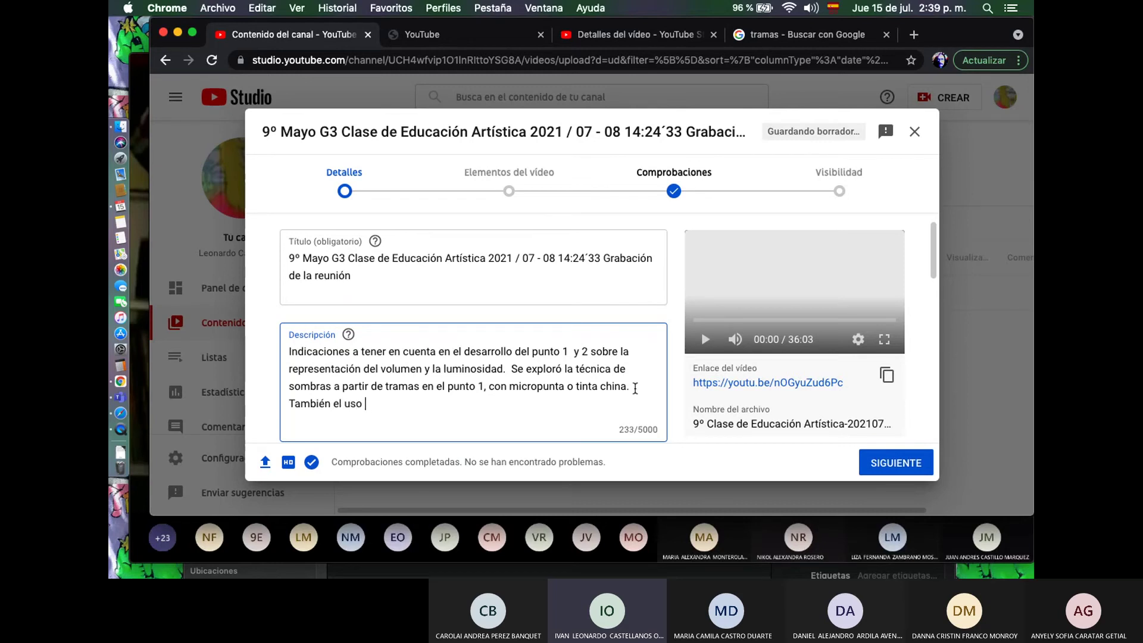
type(" del difuminado con ")
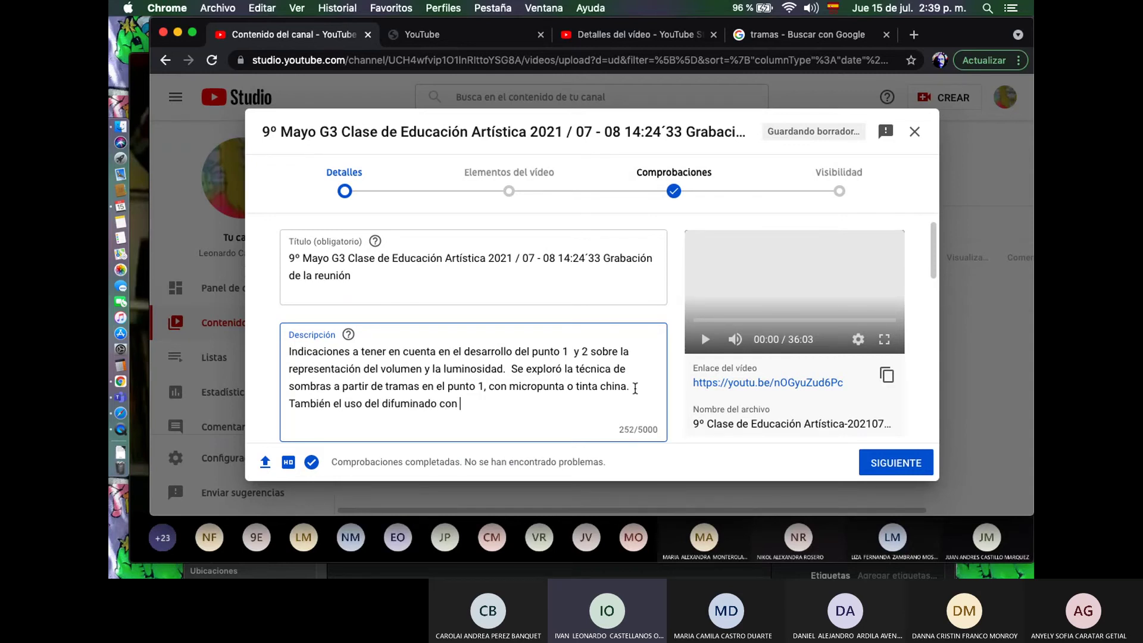
type("corboncillo o lap")
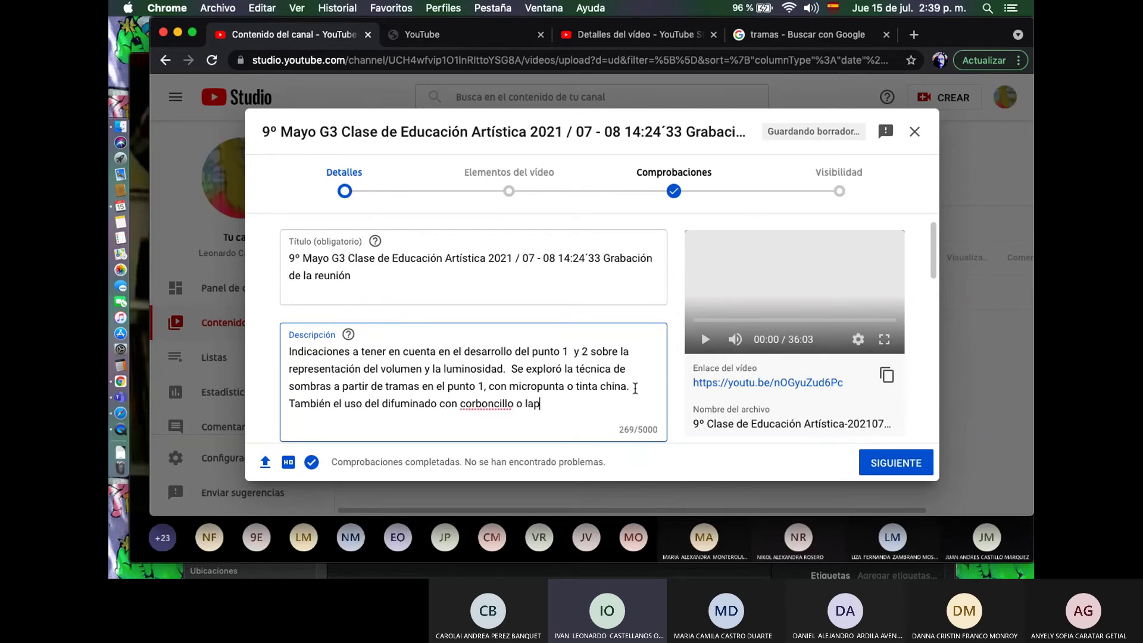
type("iz ces de grafito.")
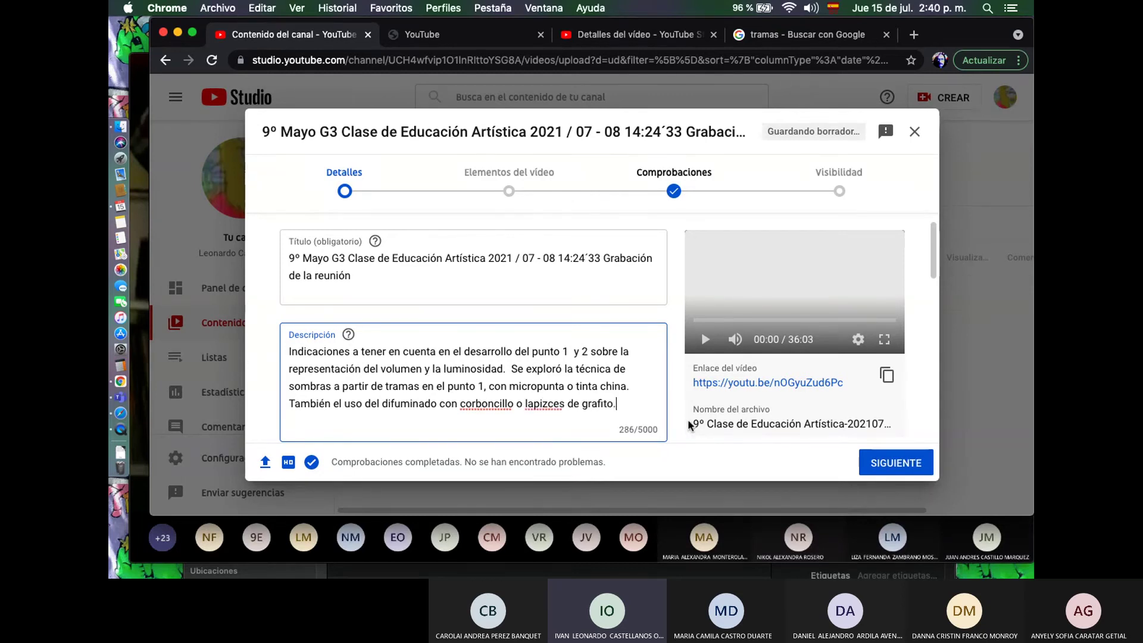
Apply the spelling suggestions "lápices" and "carboncillo" to the misspelled words in the description's last sentence
right_click(546, 404)
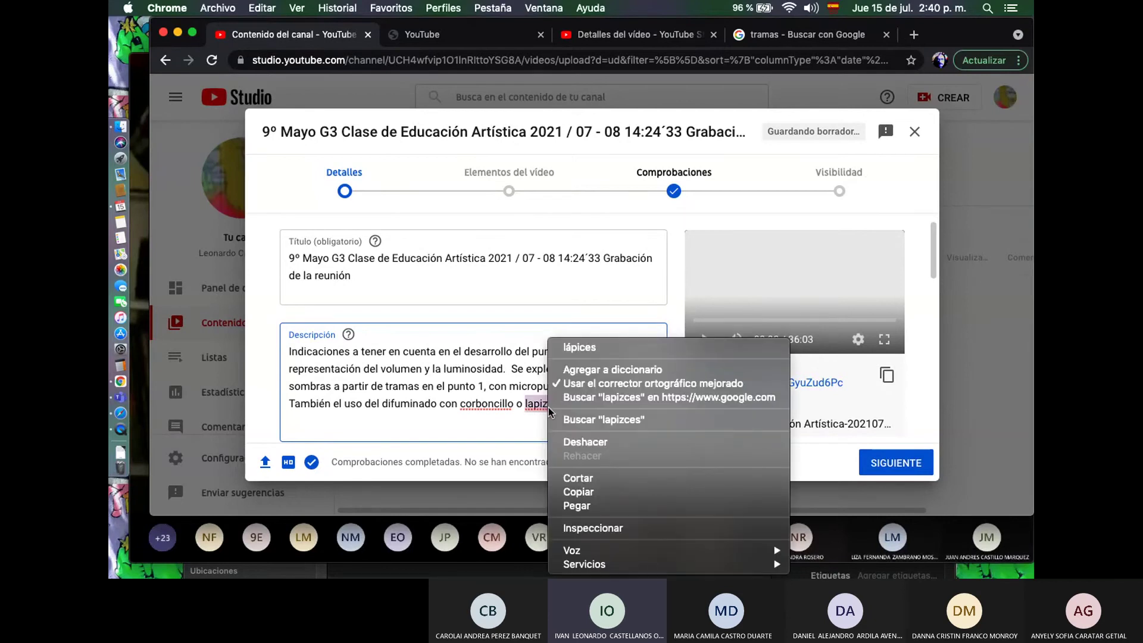
left_click(579, 347)
right_click(491, 402)
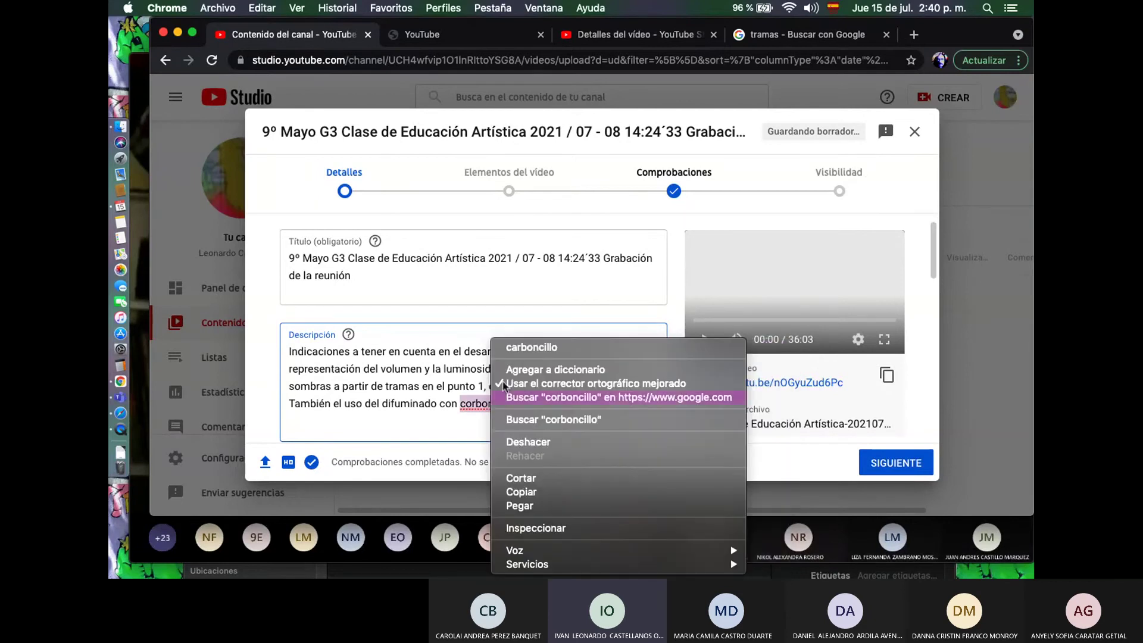
left_click(523, 347)
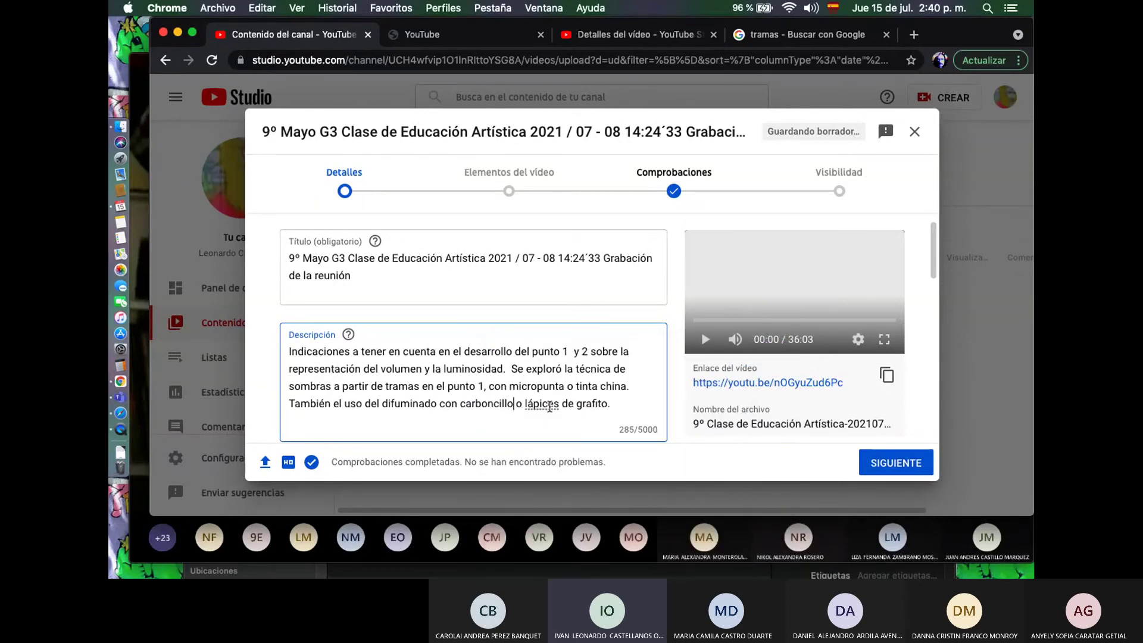
Change "lápices" to the singular "lápiz" in the description's last sentence
right_click(552, 404)
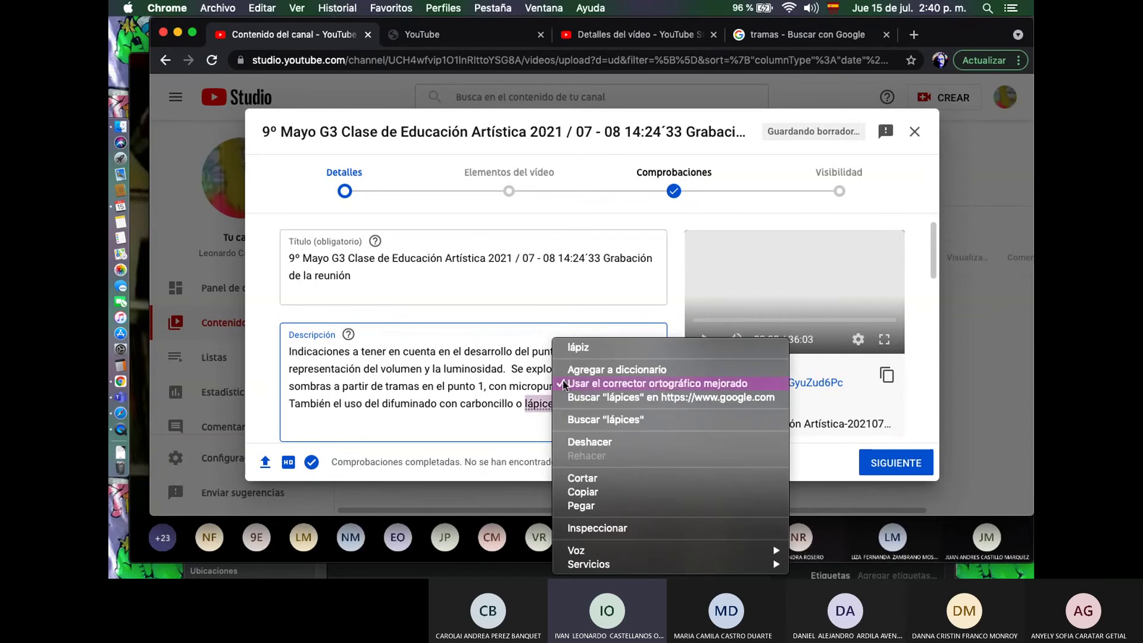
left_click(530, 422)
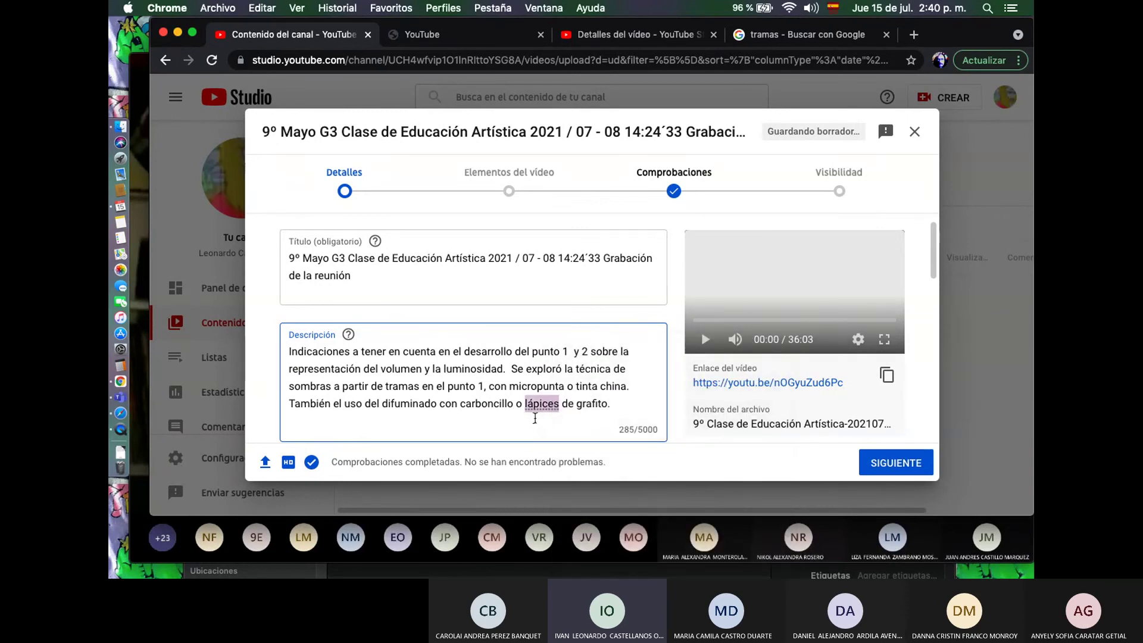
left_click(550, 405)
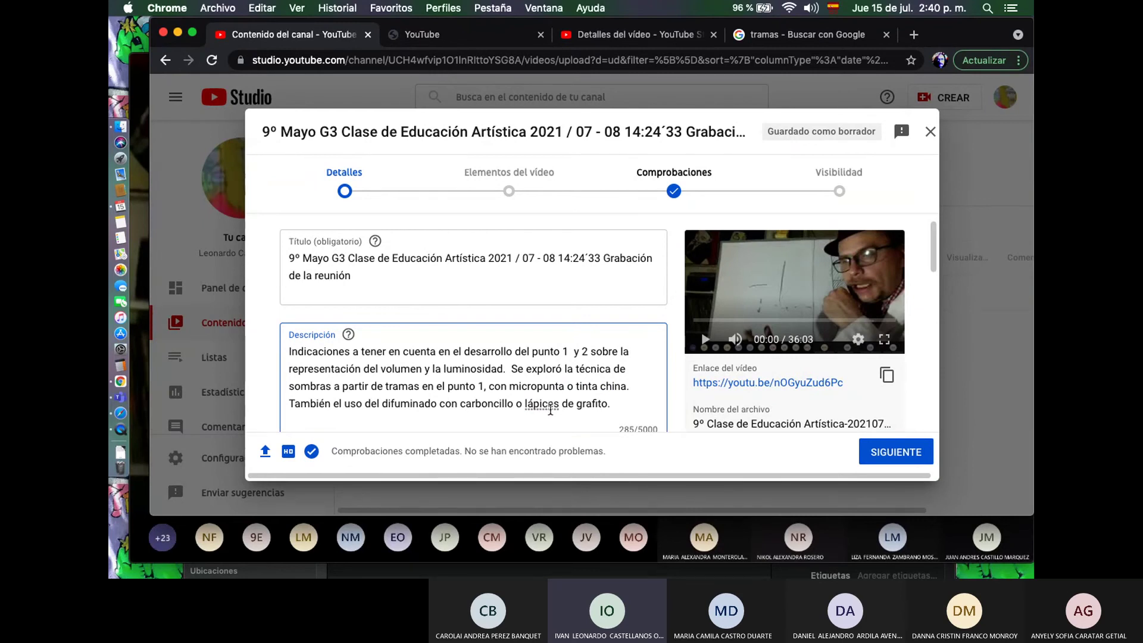
scroll(550, 409, "down", 2)
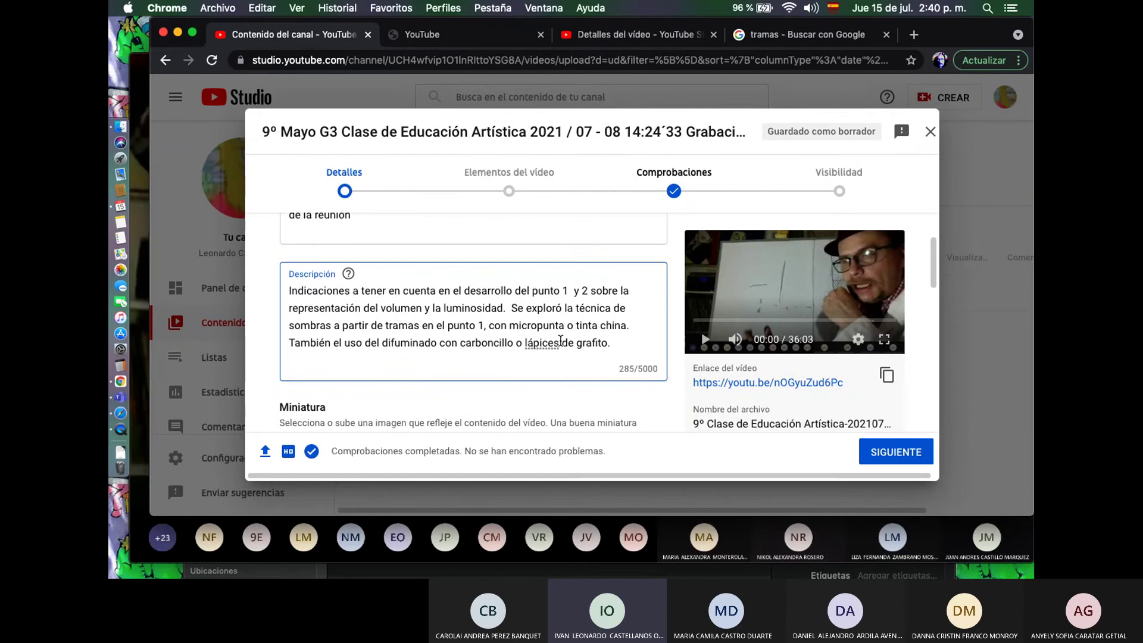
key("Delete")
key("Delete")
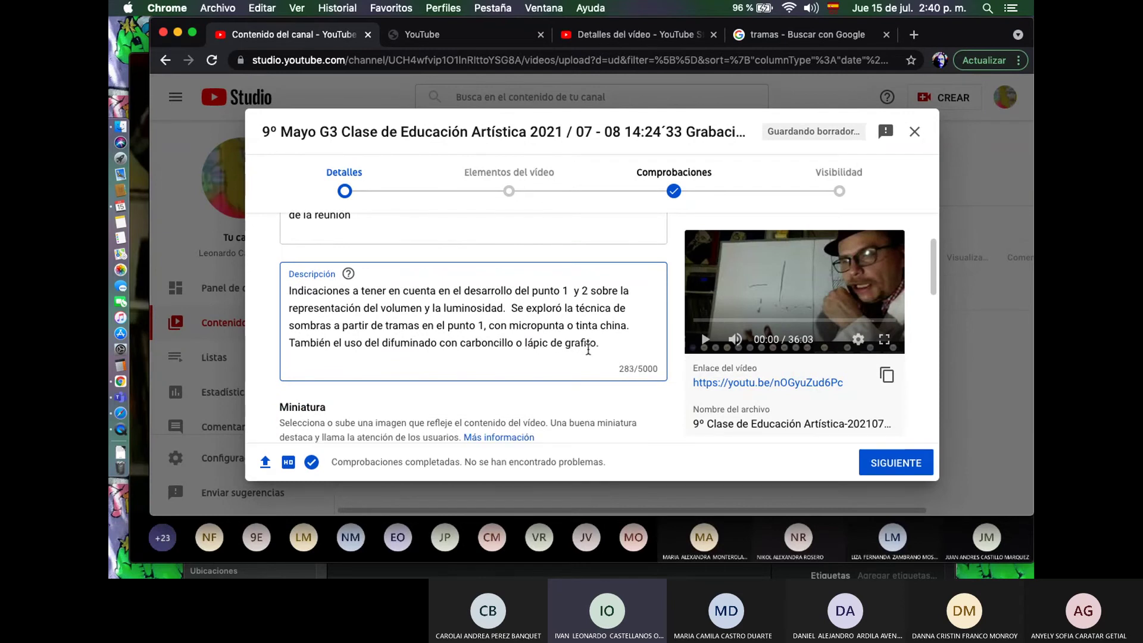
key("BackSpace")
type("z")
left_click(614, 344)
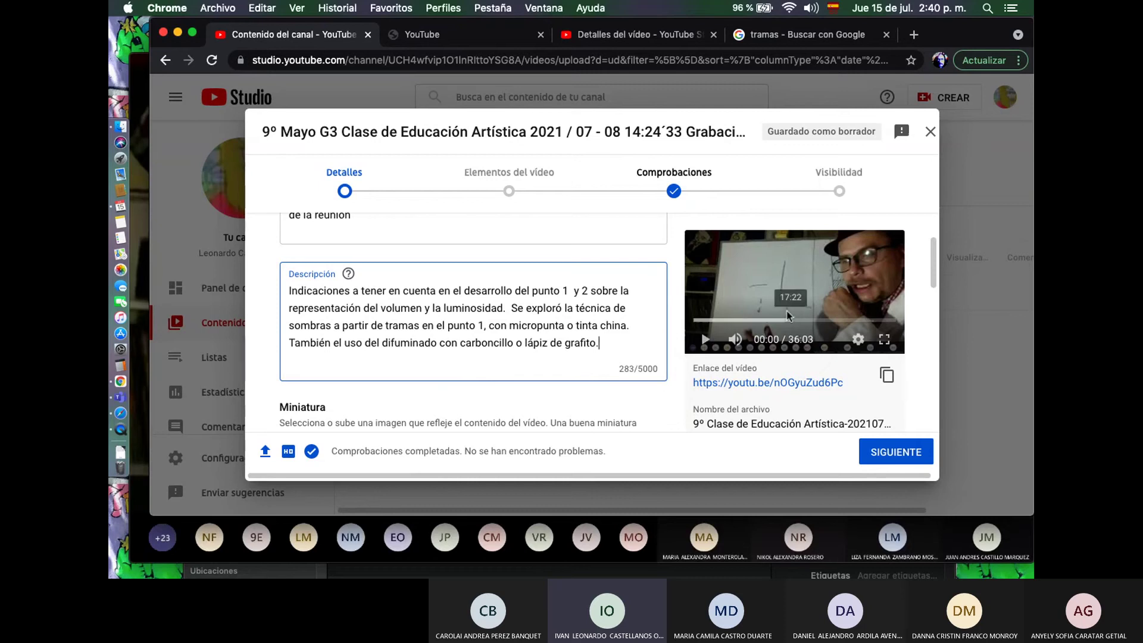
Compare the three suggested video thumbnails and select the third one
scroll(777, 317, "down", 3)
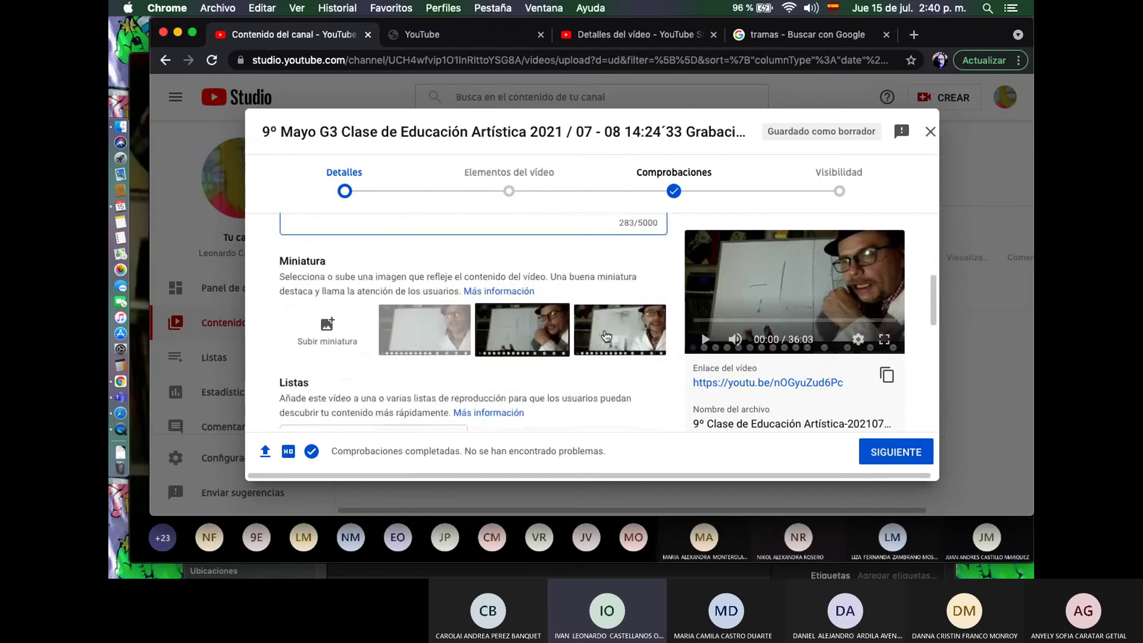
left_click(424, 329)
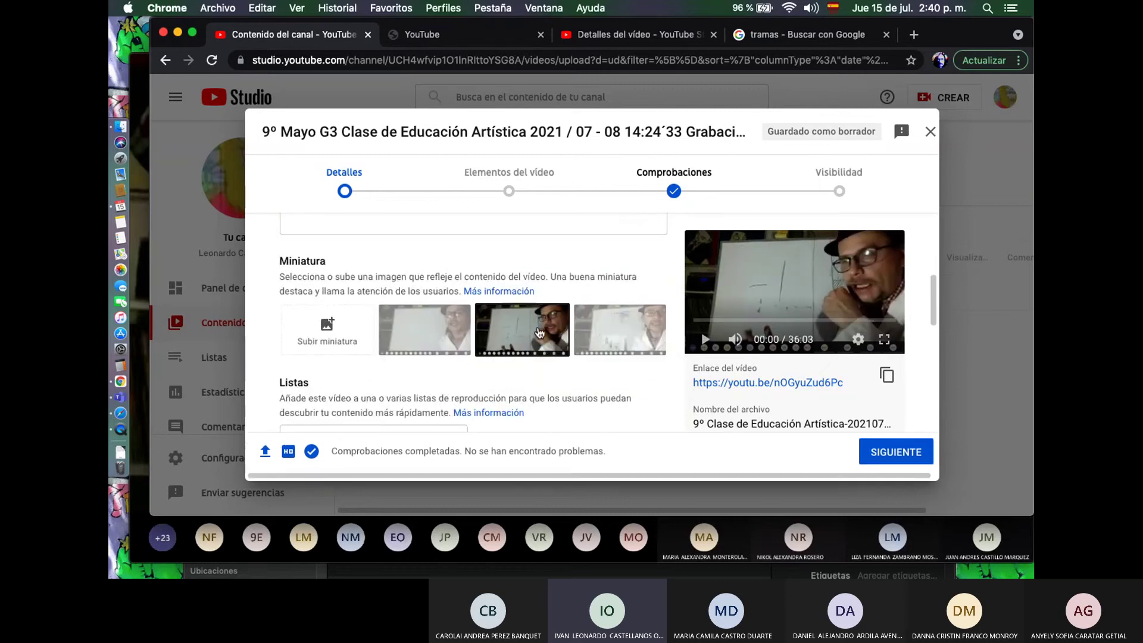
left_click(601, 329)
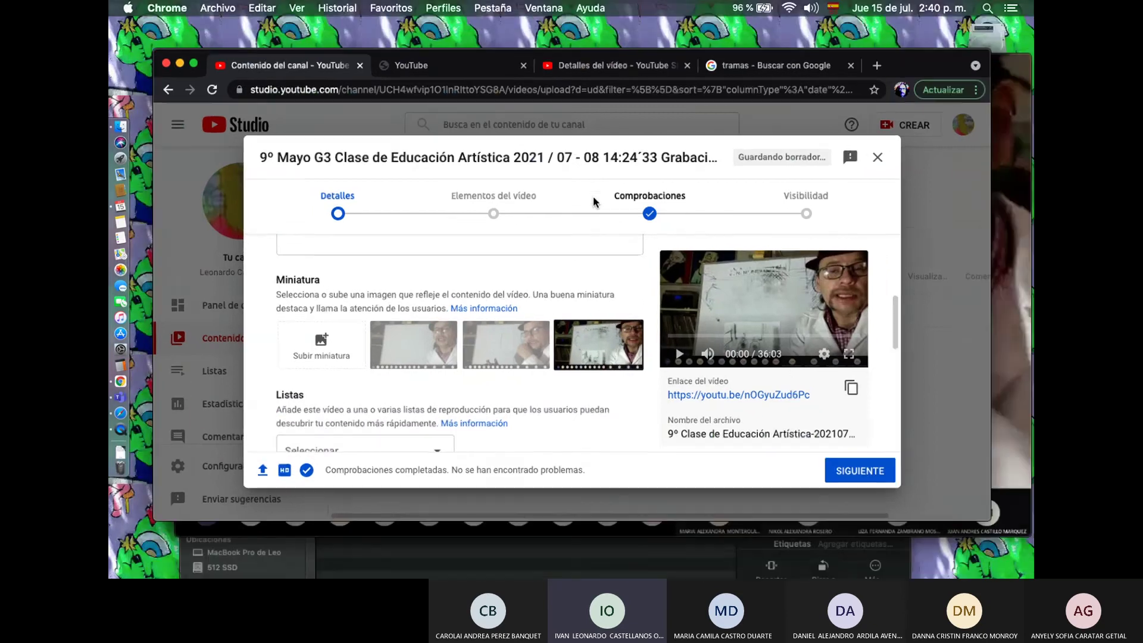
key("ctrl+Up")
left_click(501, 434)
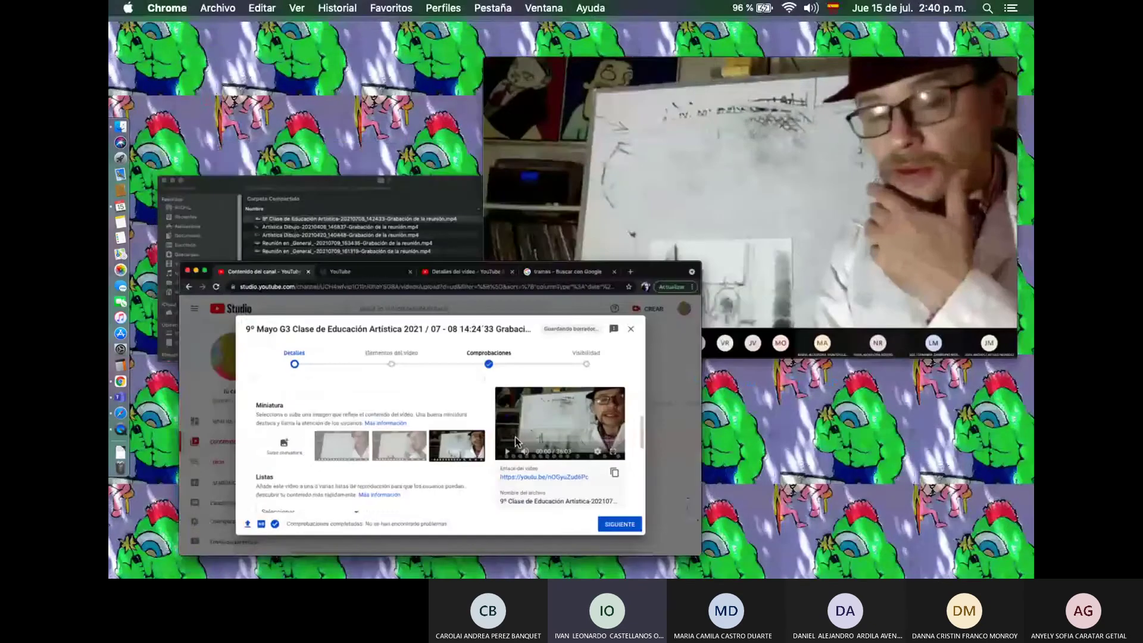
left_click(436, 323)
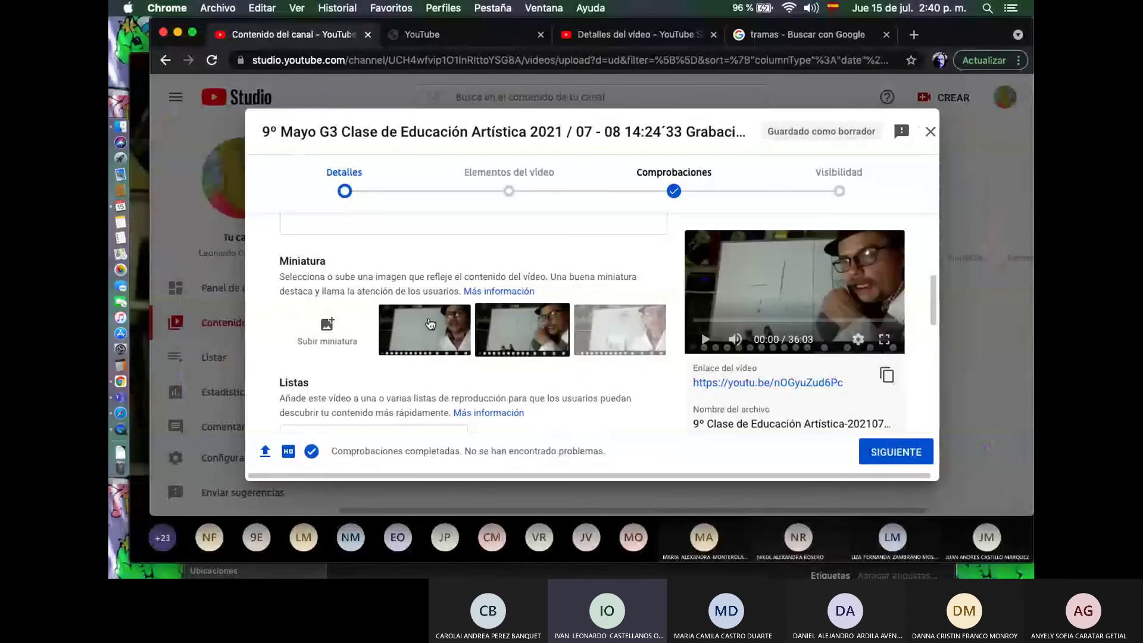
left_click(527, 332)
left_click(596, 331)
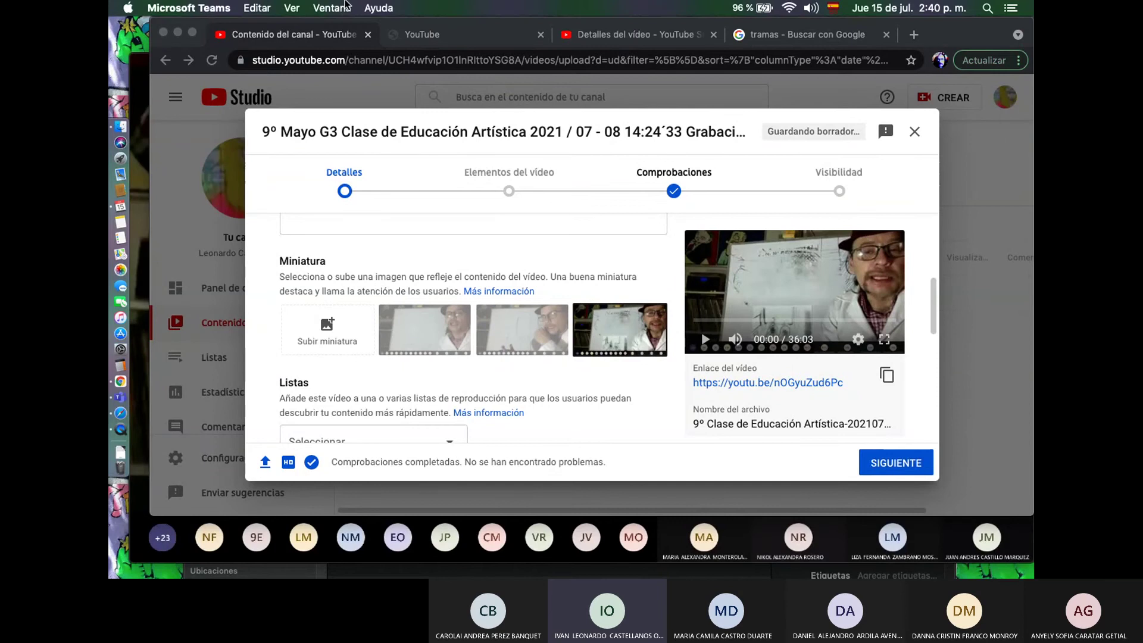
Switch to the 9º class recording in QuickTime Player and show it full screen
key("ctrl+Up")
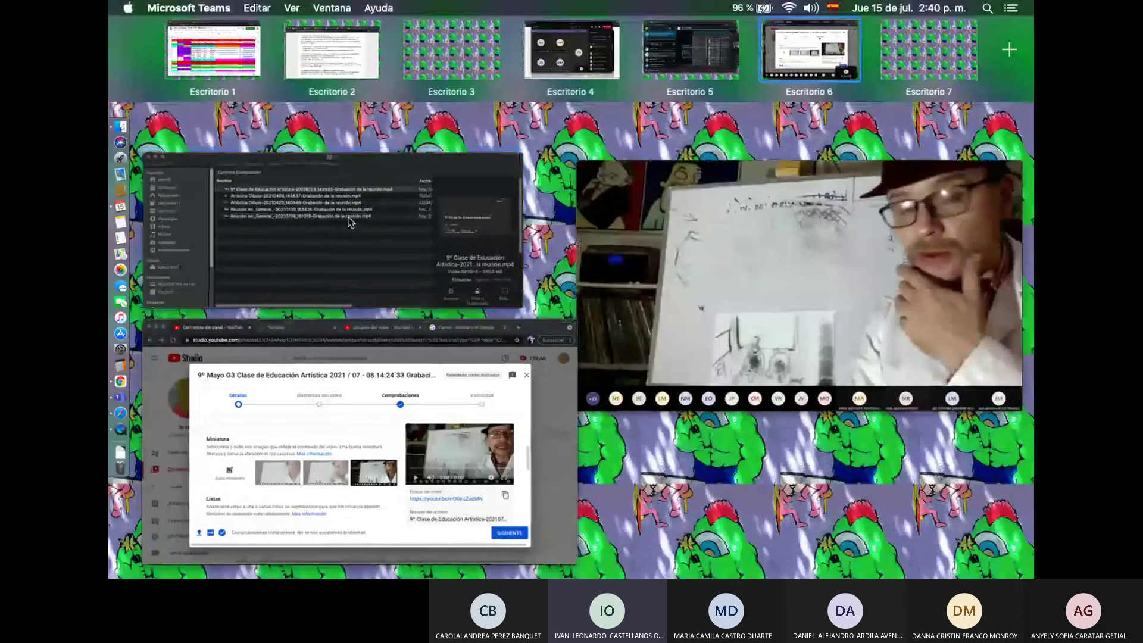
left_click(348, 222)
key("ctrl+Up")
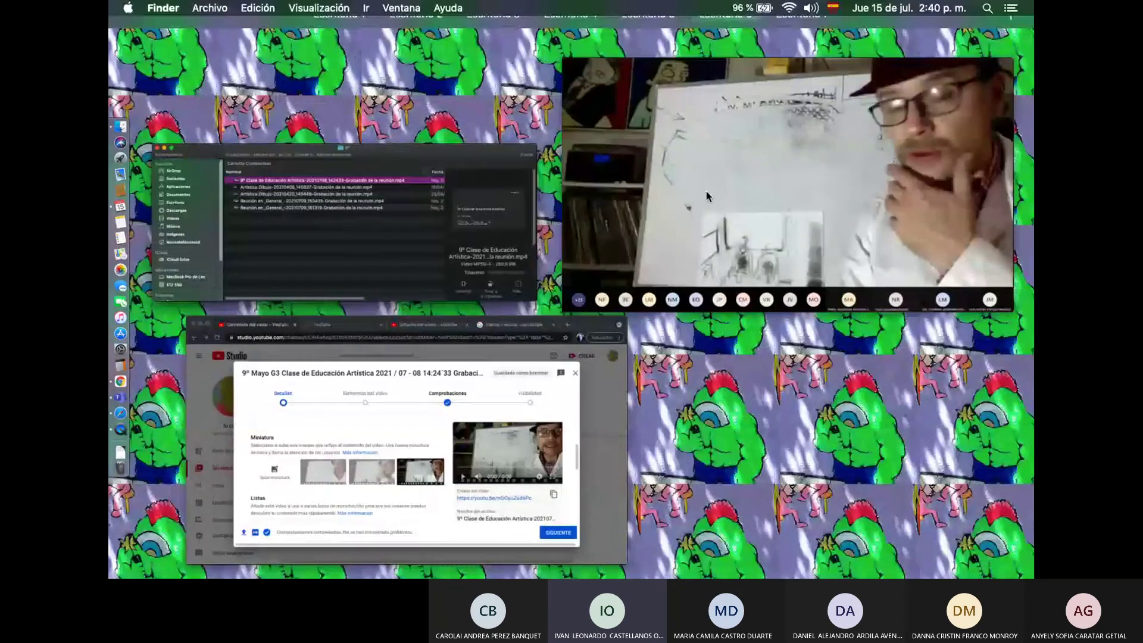
left_click(707, 196)
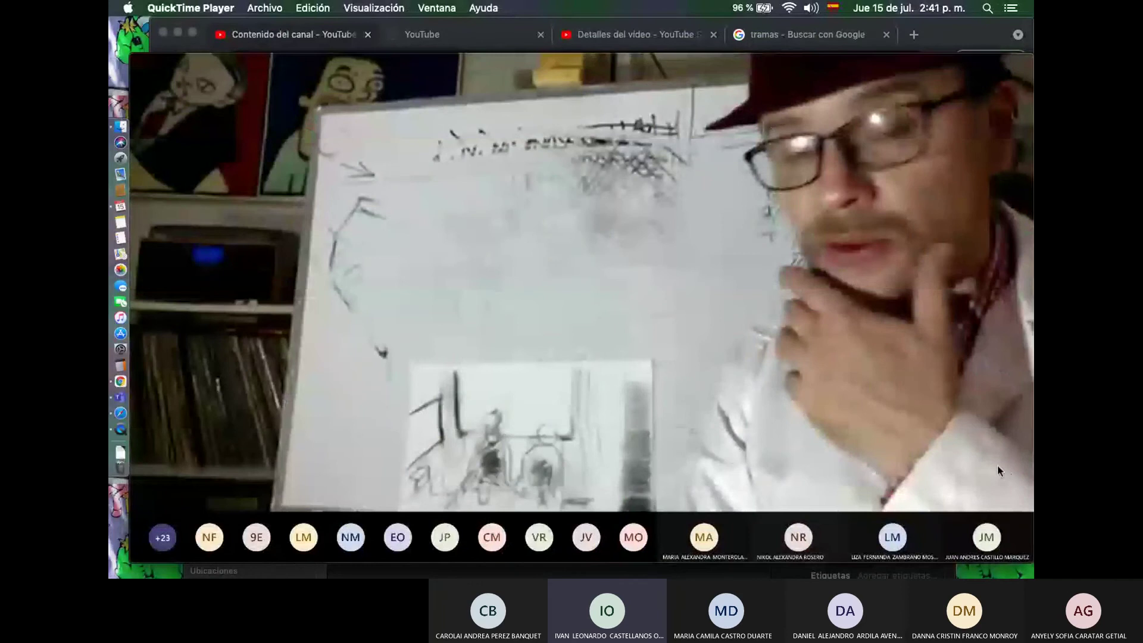
mouse_move(725, 119)
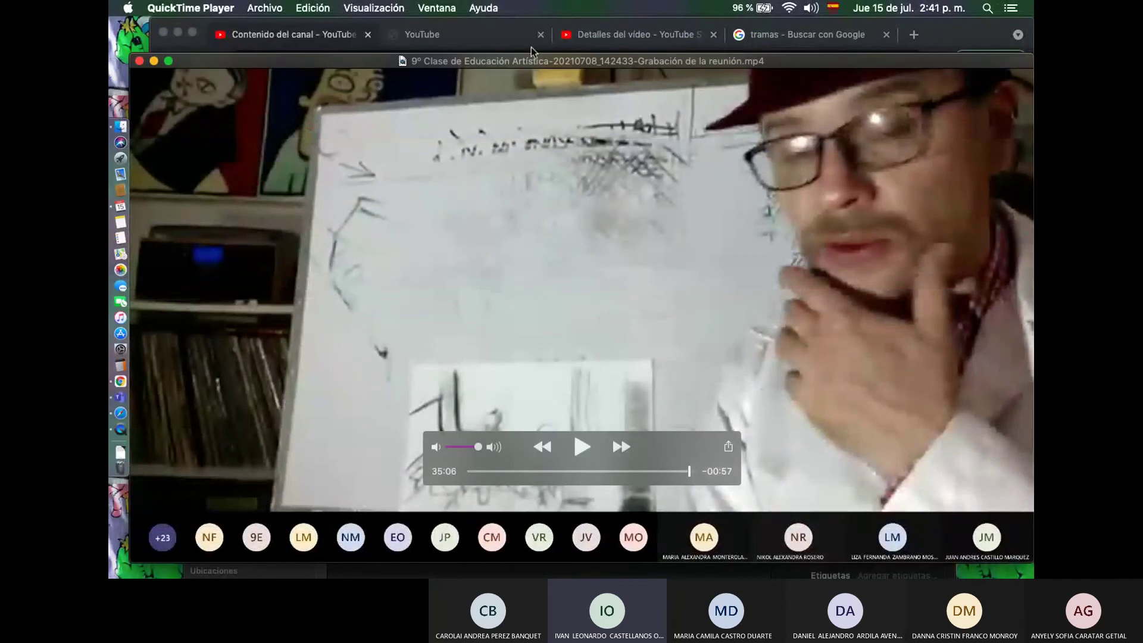
left_click(168, 61)
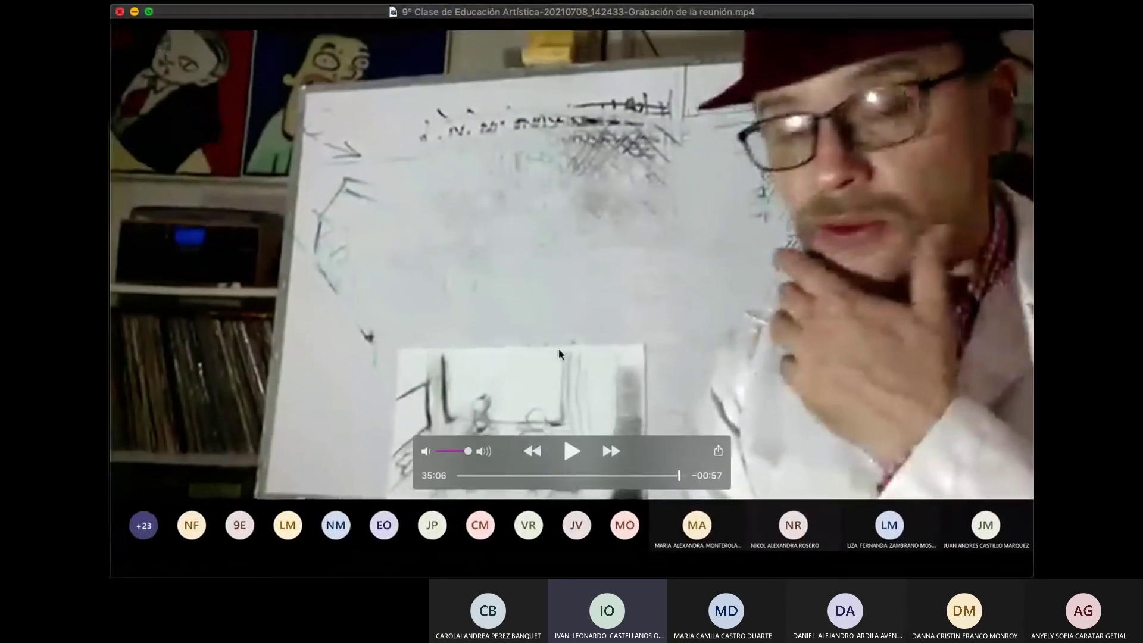
Find the frame showing the finished bottle and glass still life at 28:34 and take a screenshot of the drawing
left_click(629, 475)
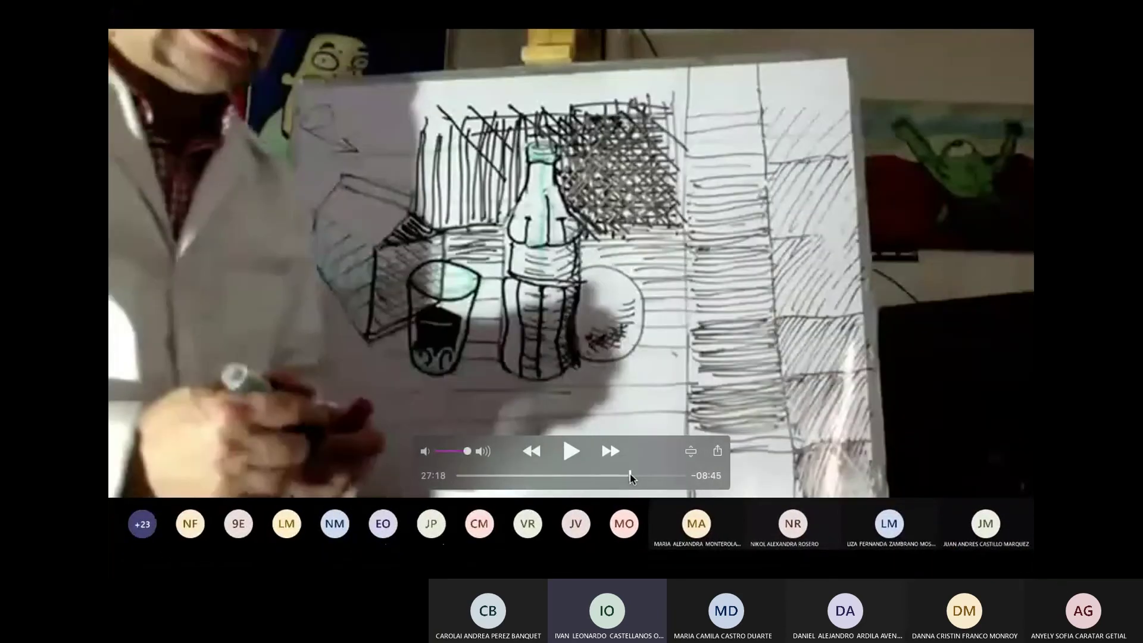
left_click(652, 476)
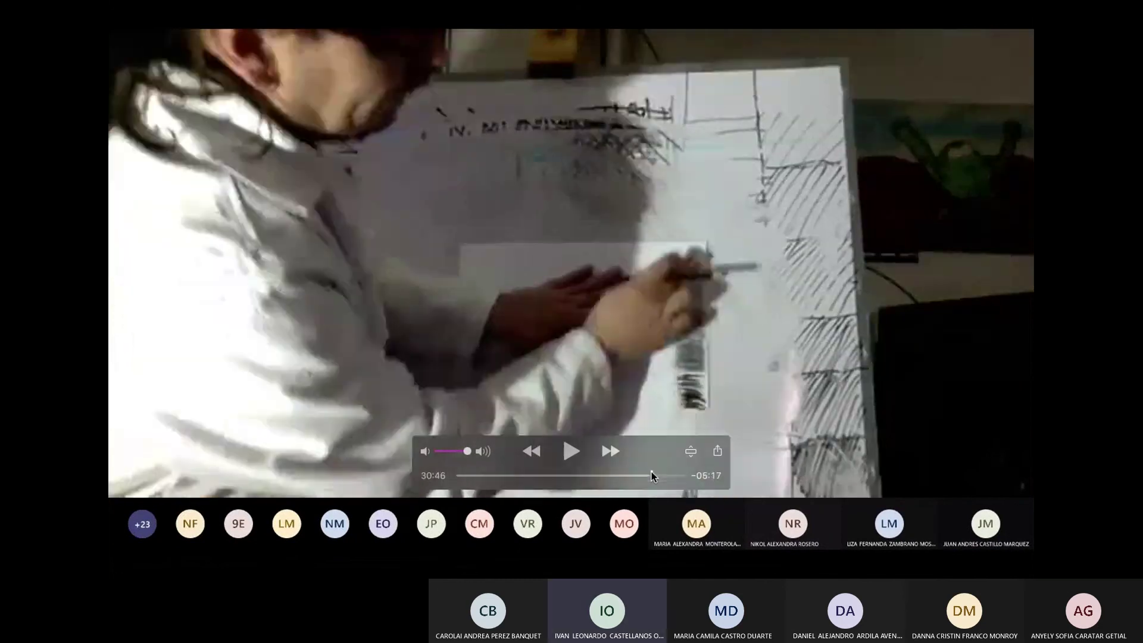
left_click(670, 477)
left_click(650, 476)
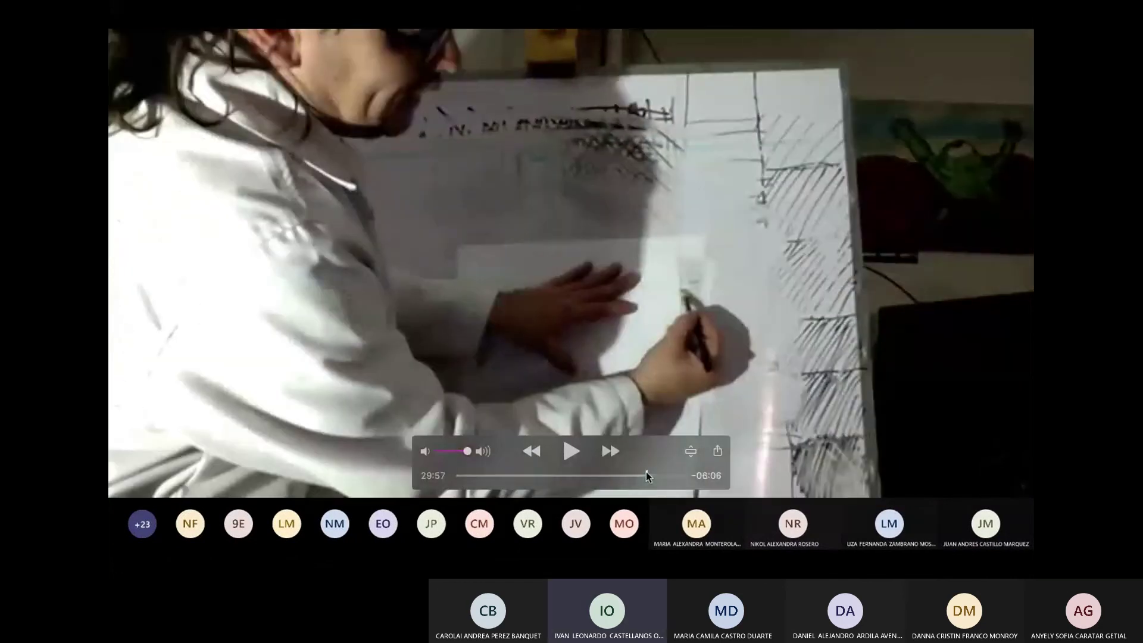
left_click(644, 476)
left_click(638, 476)
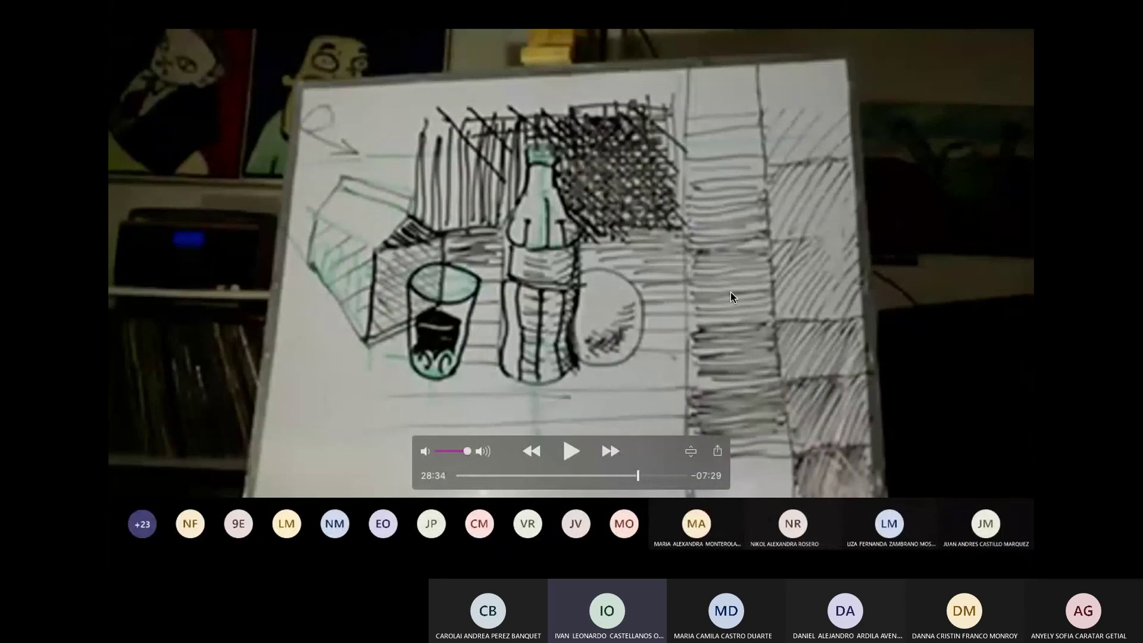
key("super+shift+4")
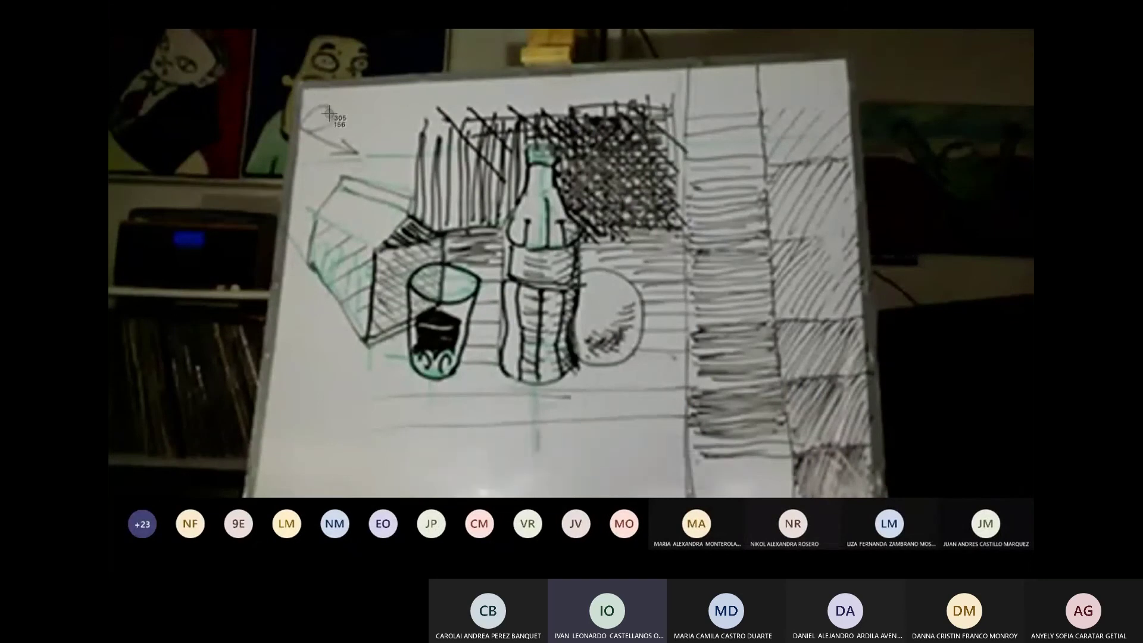
left_click_drag(309, 105, 686, 393)
Switch back to YouTube Studio in Chrome, upload the still-life screenshot from Escritorio as the thumbnail, and briefly play the video preview
mouse_move(654, 4)
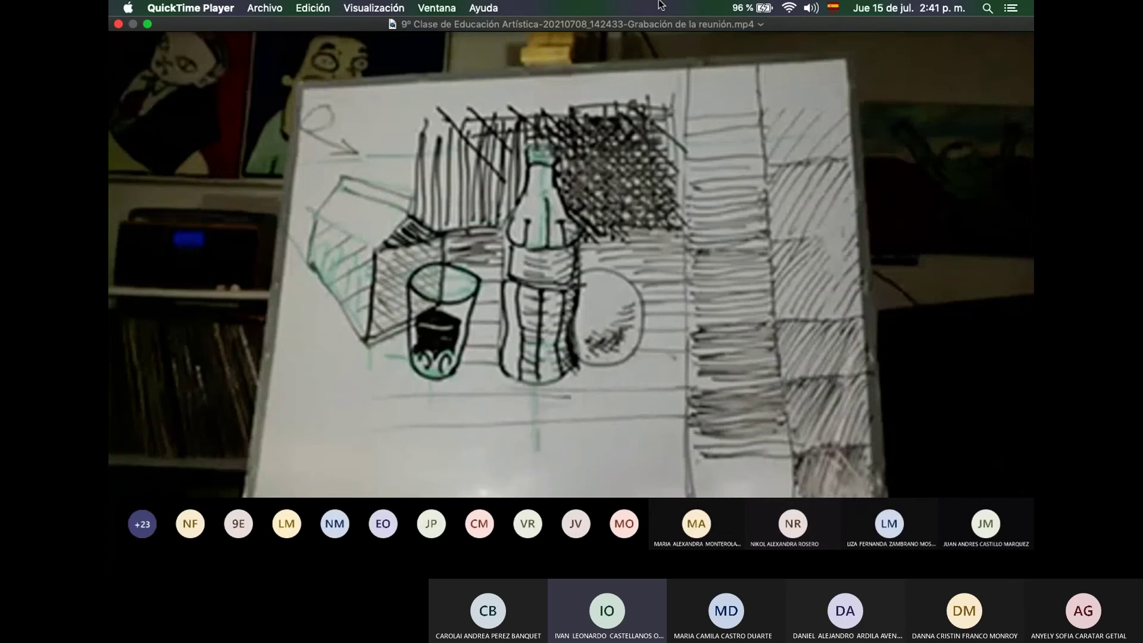
key("ctrl+Up")
left_click(703, 54)
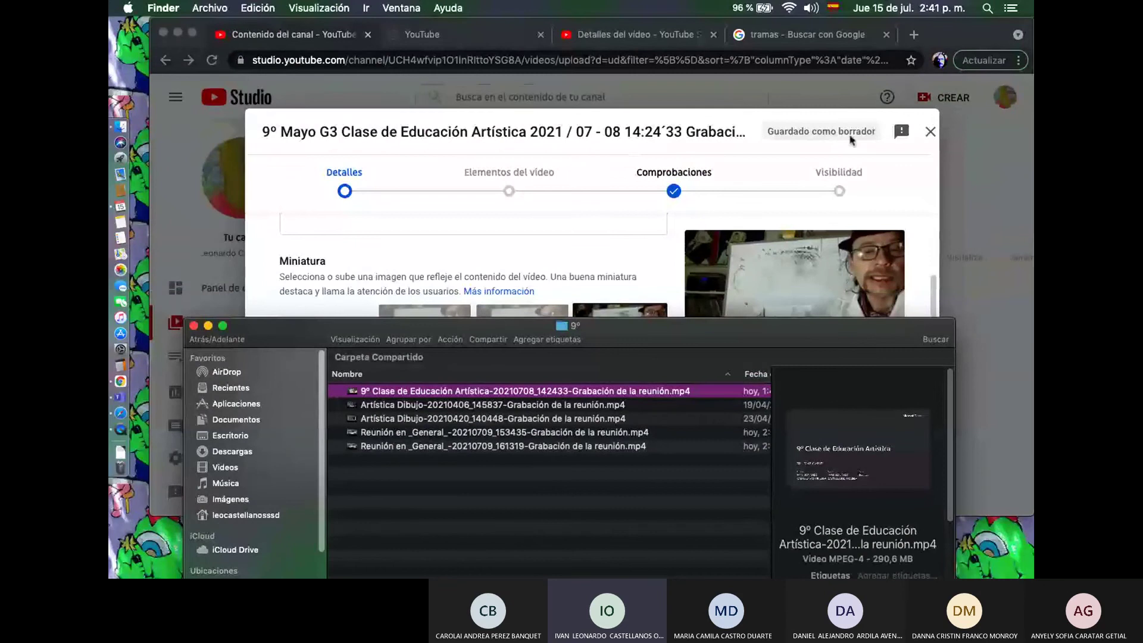
left_click(852, 139)
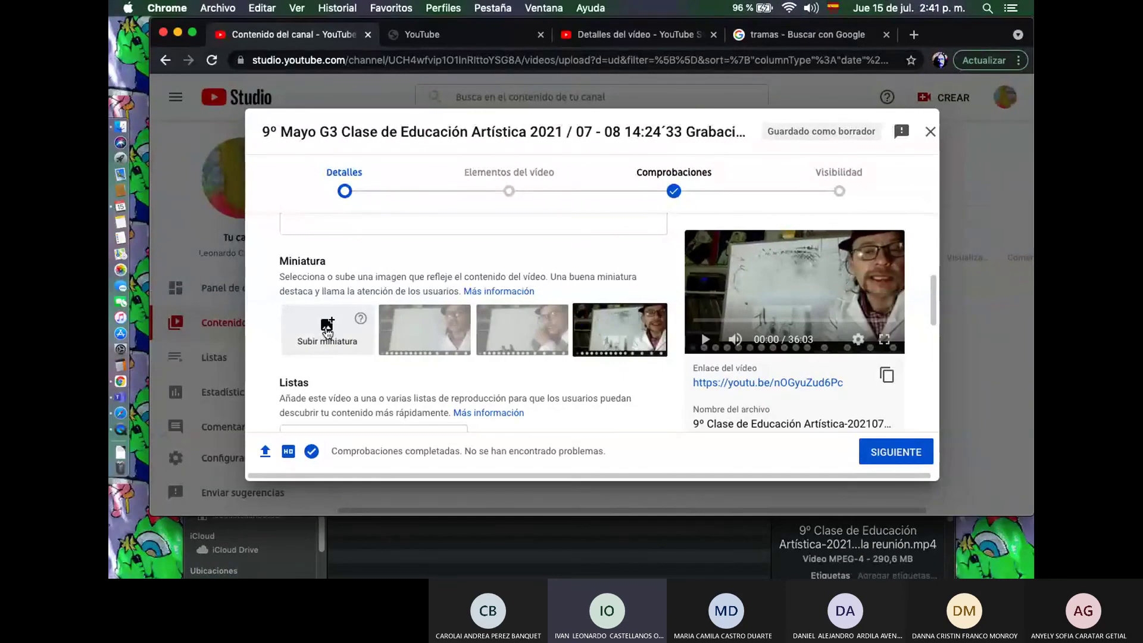
left_click(327, 332)
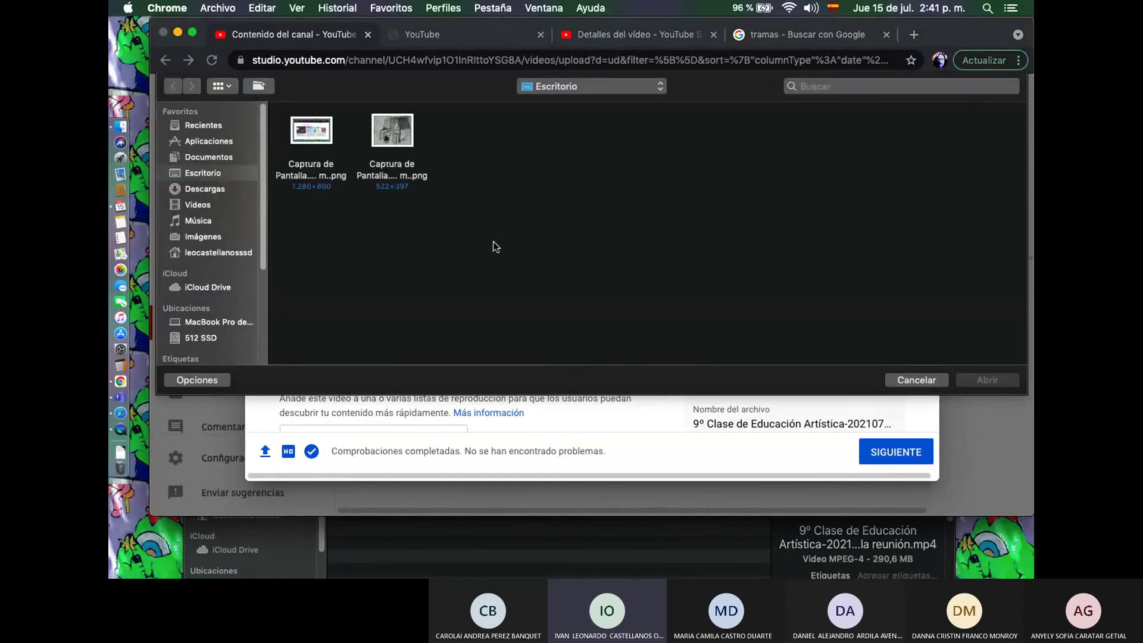
left_click(409, 165)
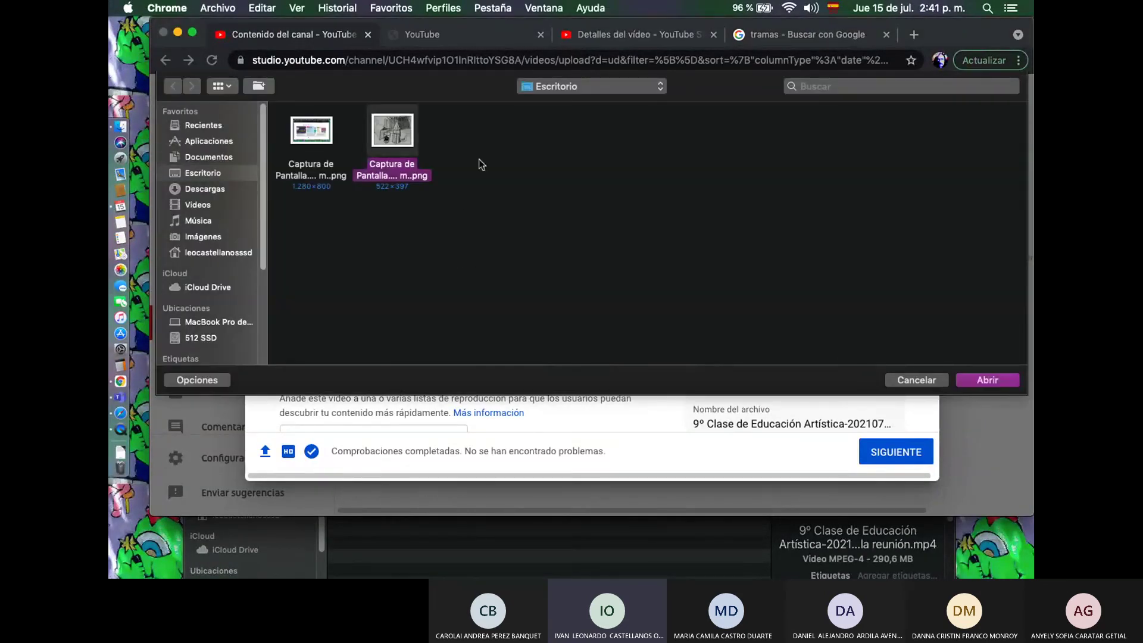
left_click(976, 381)
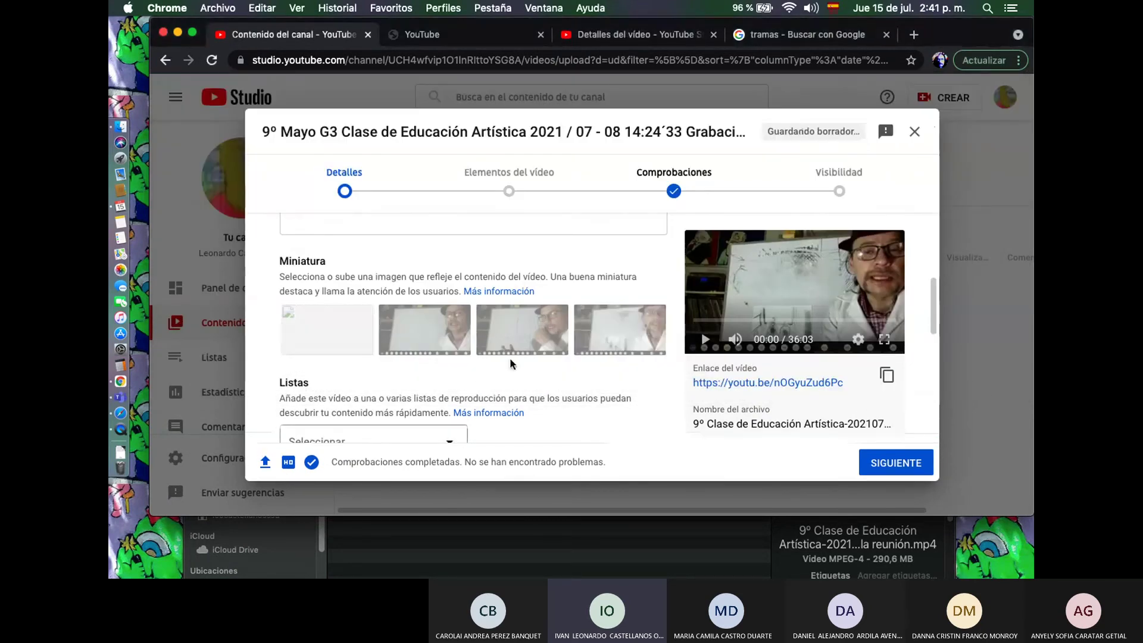
mouse_move(333, 333)
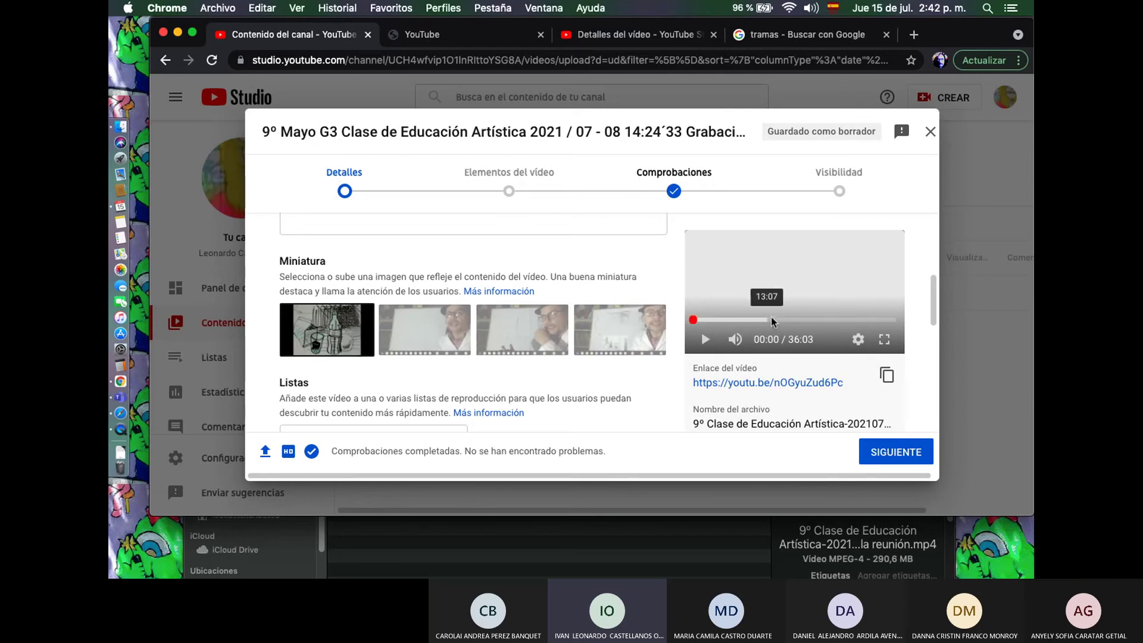
left_click(708, 340)
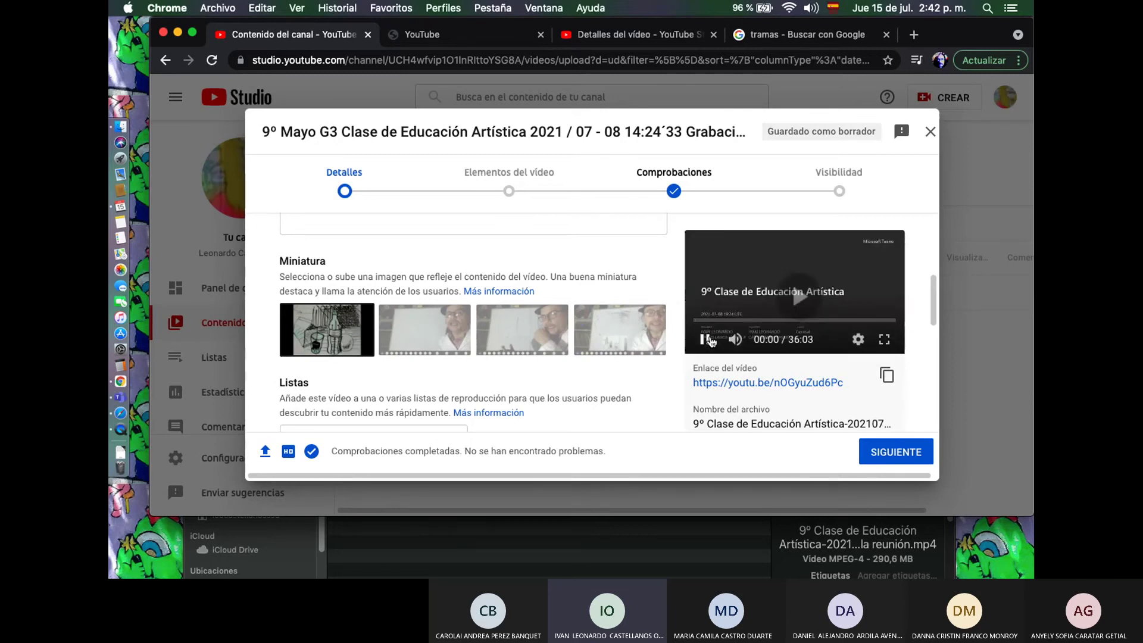
left_click(708, 340)
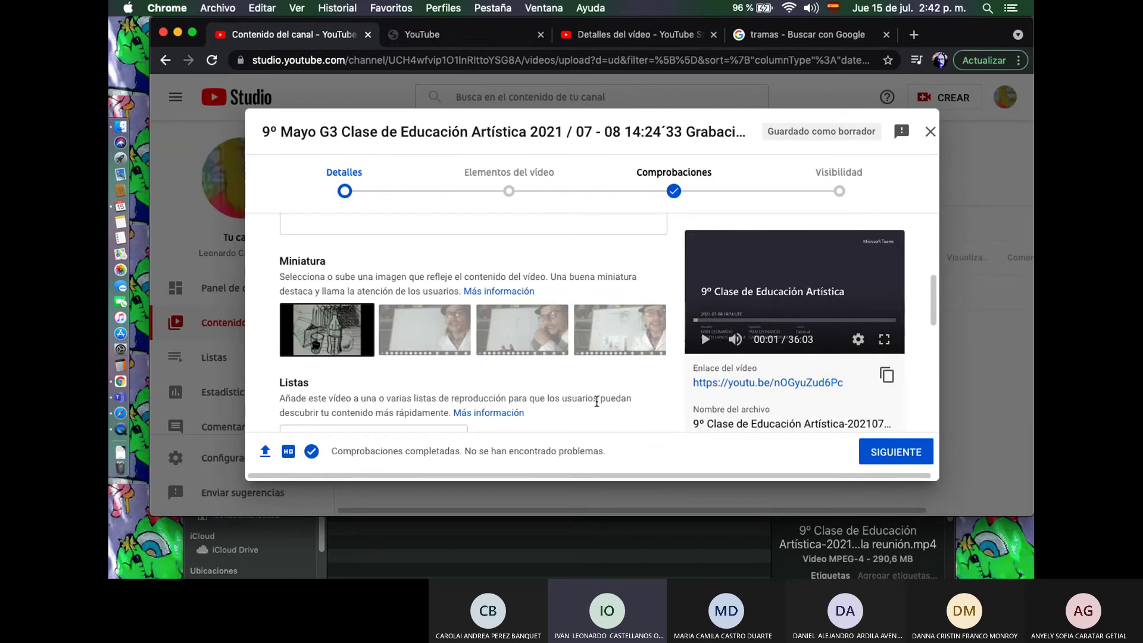
Add the video to the "sesiones sincrónicas" playlist and mark it as content made for children
scroll(698, 319, "down", 1)
scroll(445, 302, "down", 5)
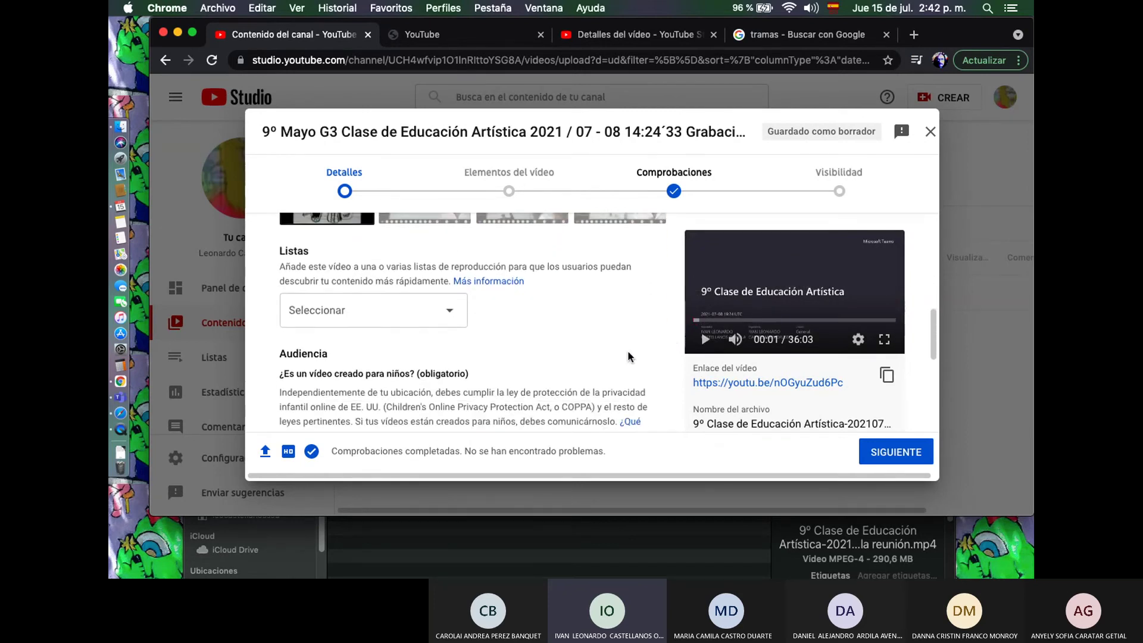
left_click(449, 313)
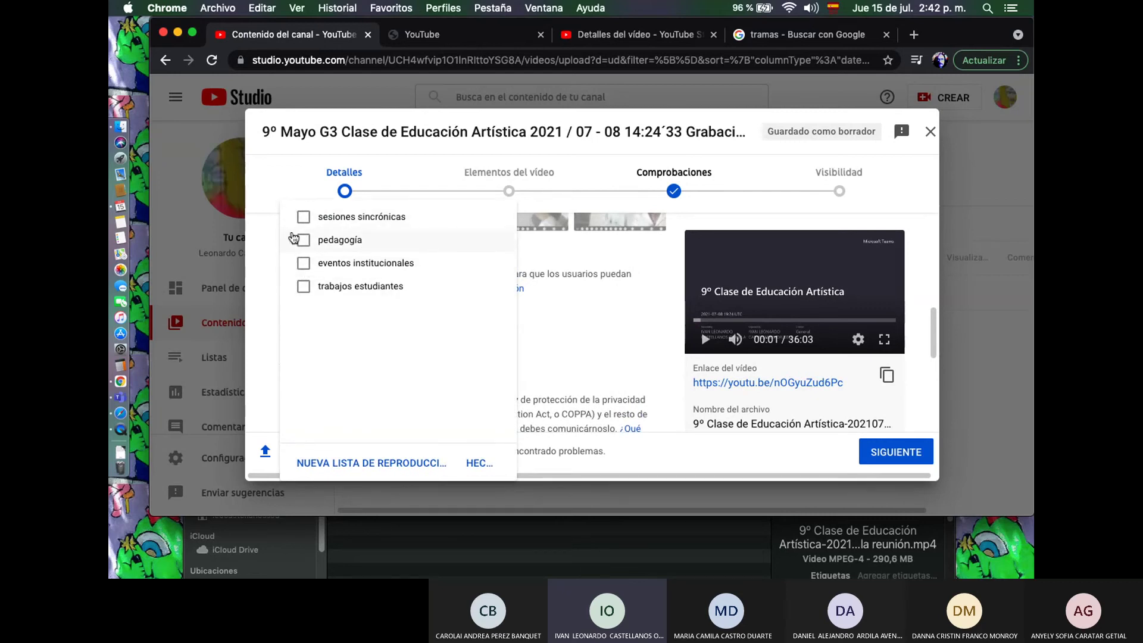
left_click(304, 217)
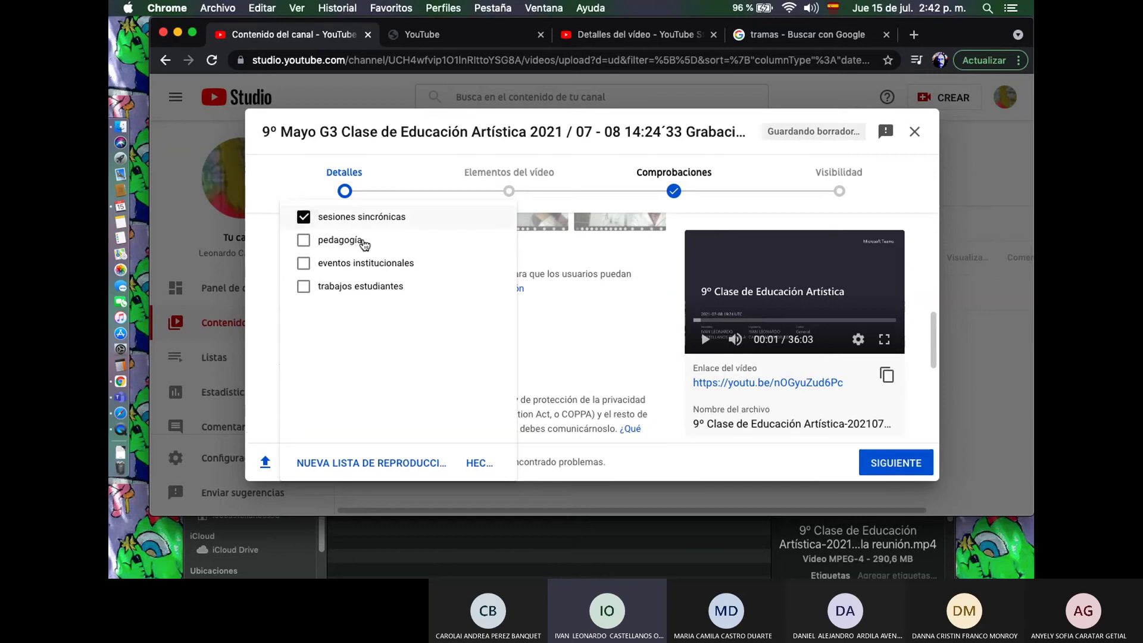
left_click(478, 465)
scroll(469, 375, "down", 5)
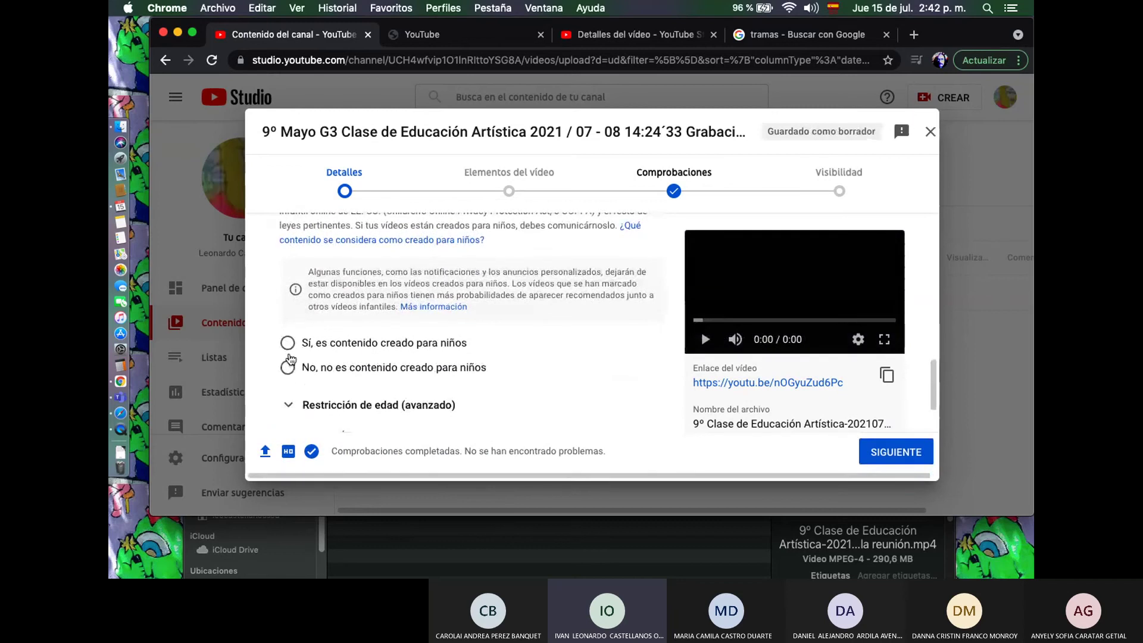
left_click(289, 344)
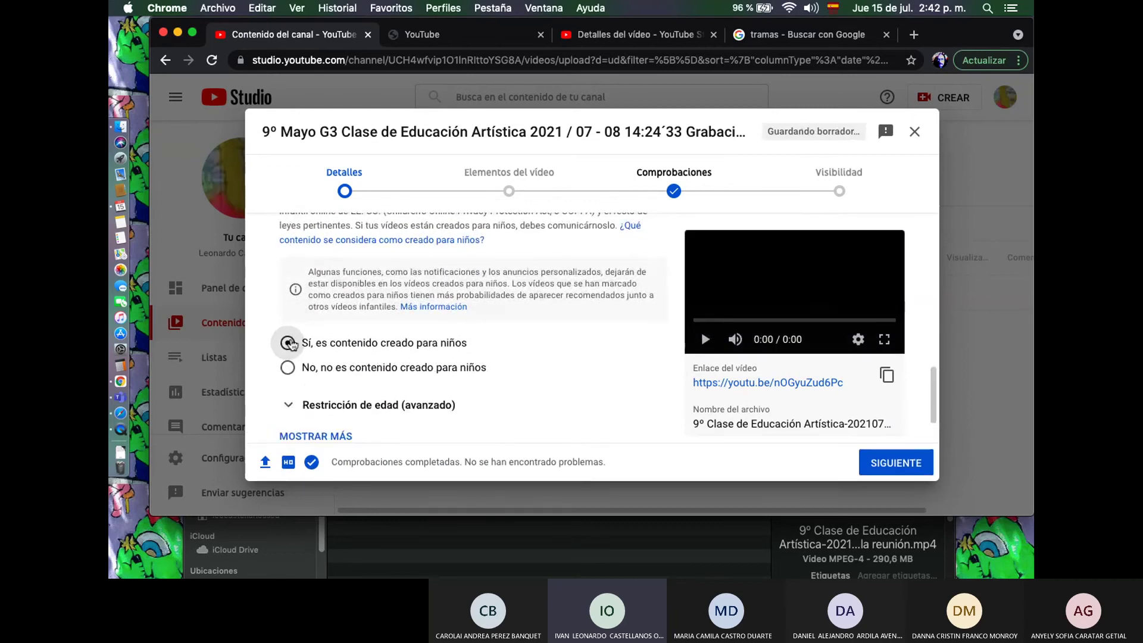
Expand the additional video details and activate the empty tags field
scroll(295, 351, "down", 2)
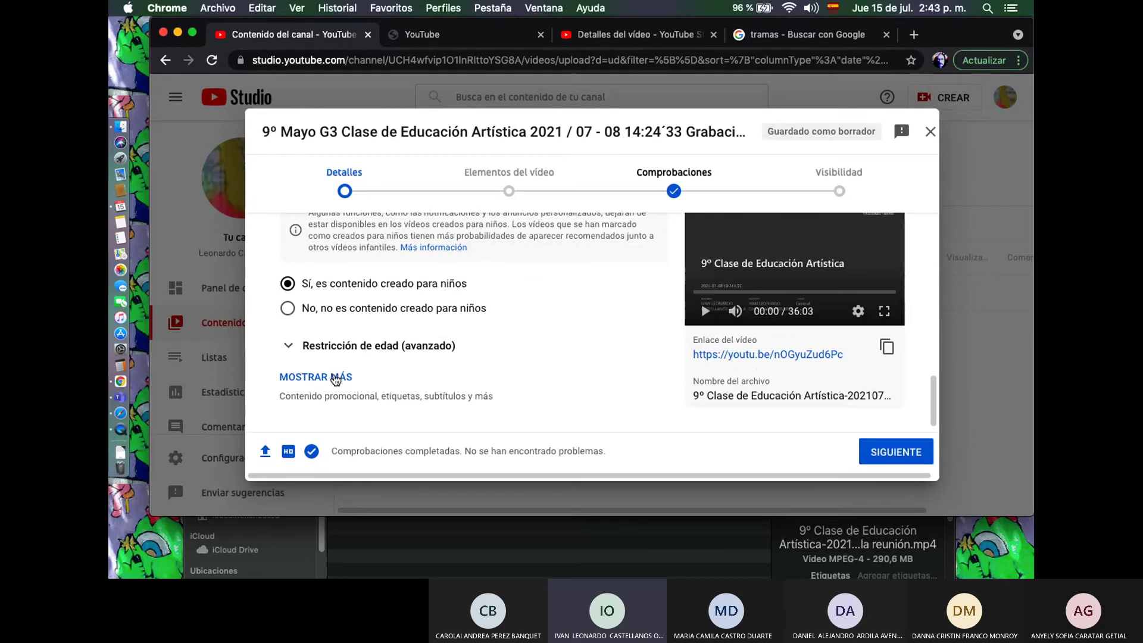
left_click(335, 379)
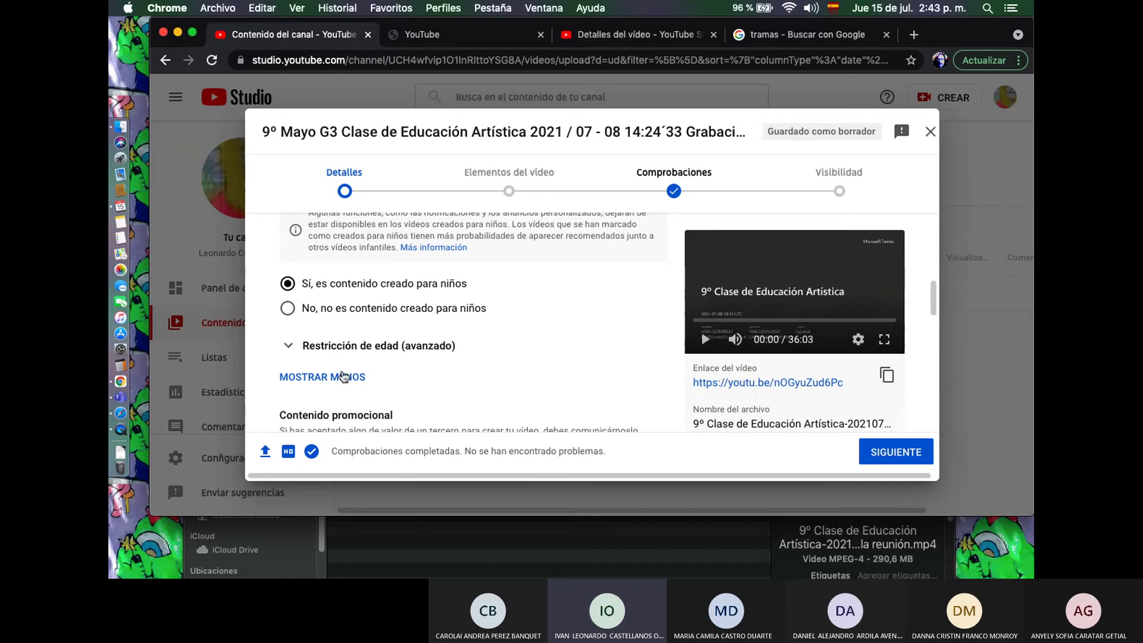
scroll(405, 384, "down", 3)
scroll(398, 352, "down", 5)
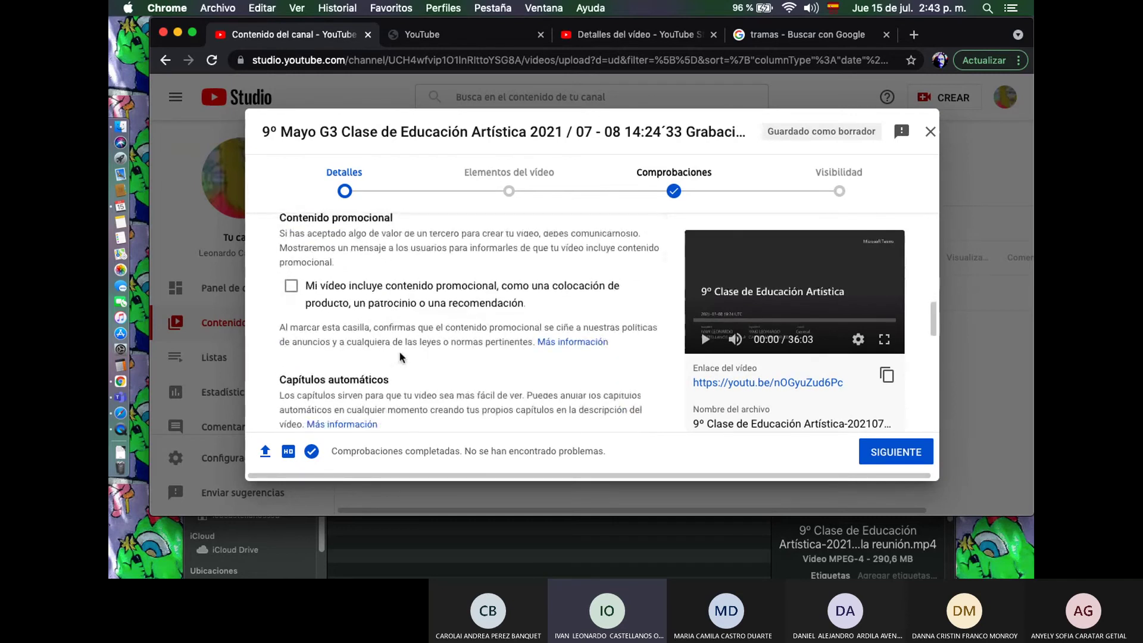
scroll(411, 363, "down", 1)
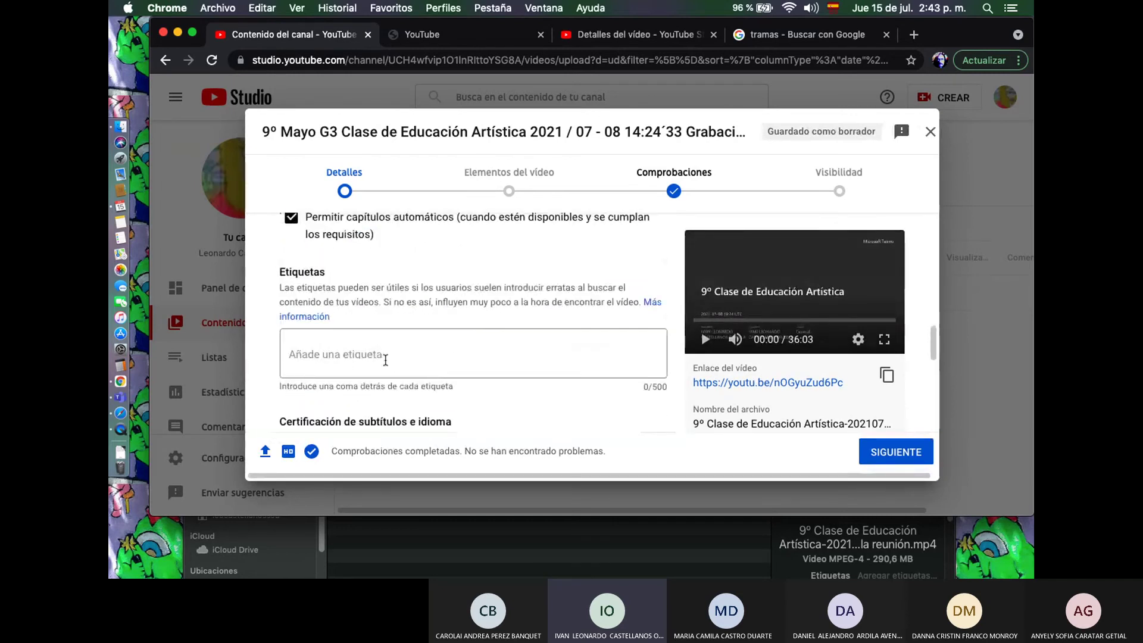
left_click(398, 352)
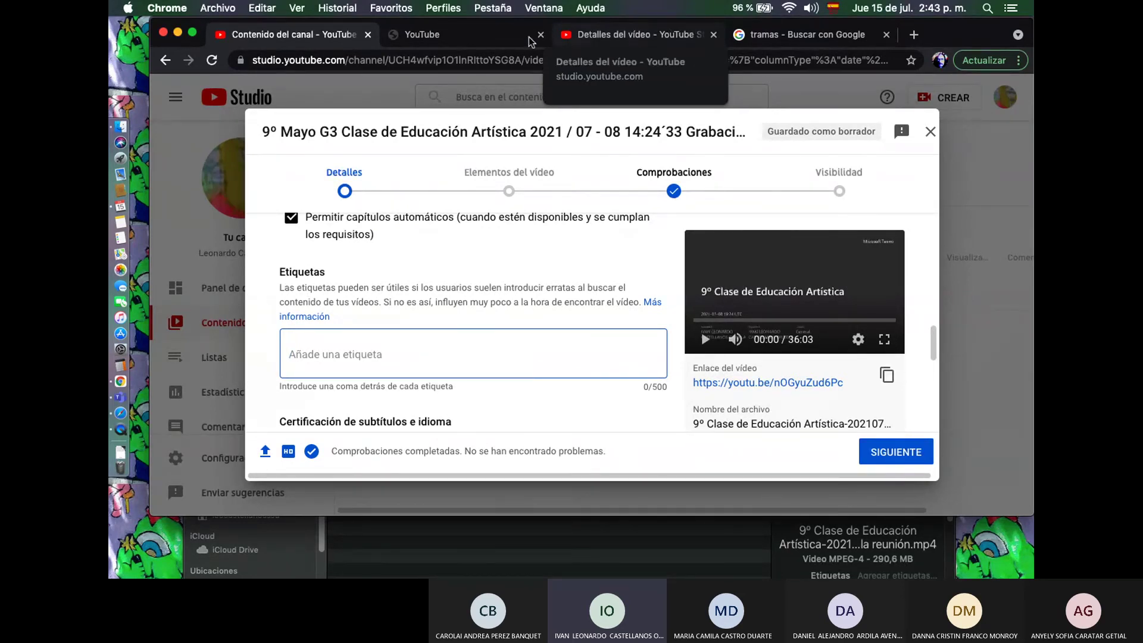
Copy the tags colegio villa elisa, sede A jornada tarde, educación artística and artes plásticas from the 9º Abril G2 video and paste them here
left_click(594, 34)
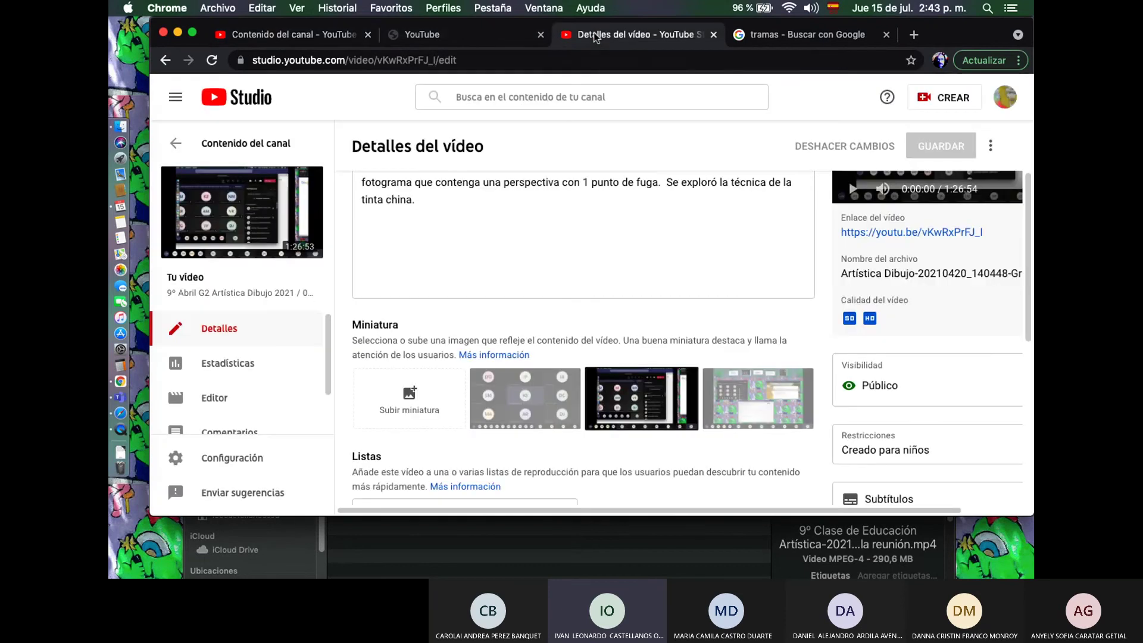
scroll(477, 417, "down", 6)
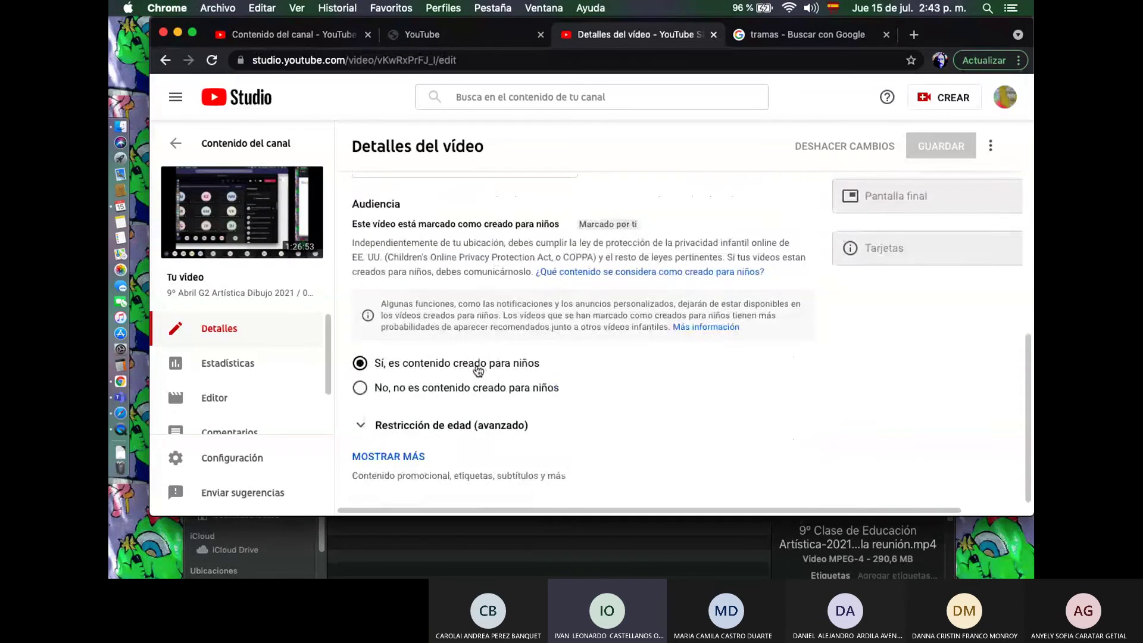
left_click(412, 455)
scroll(473, 415, "down", 6)
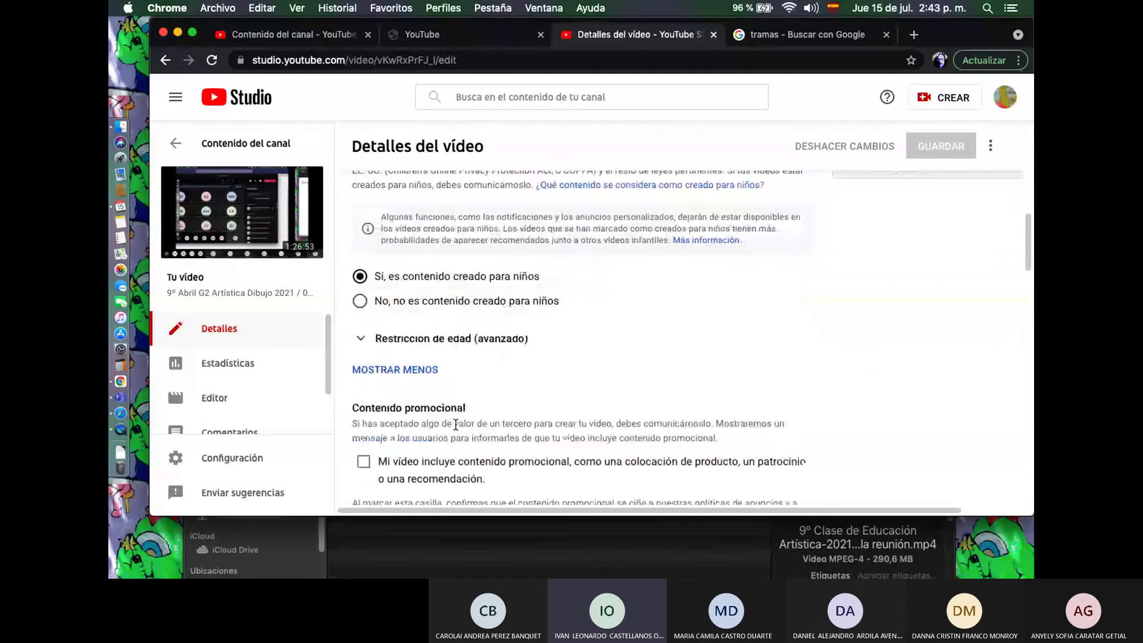
scroll(473, 415, "down", 2)
left_click(759, 310)
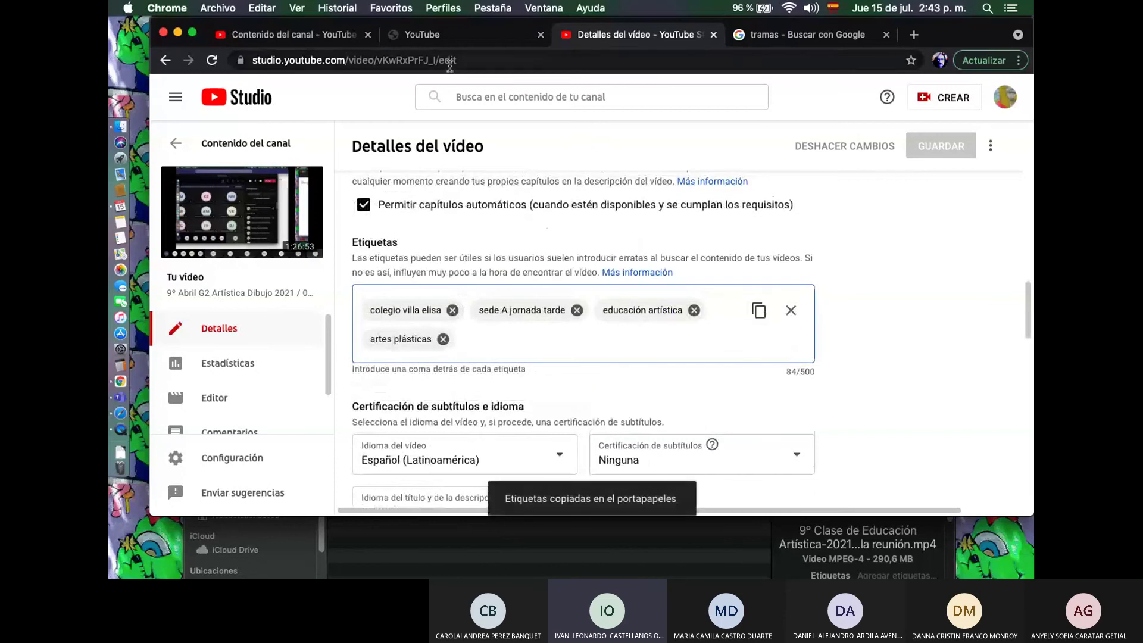
left_click(317, 34)
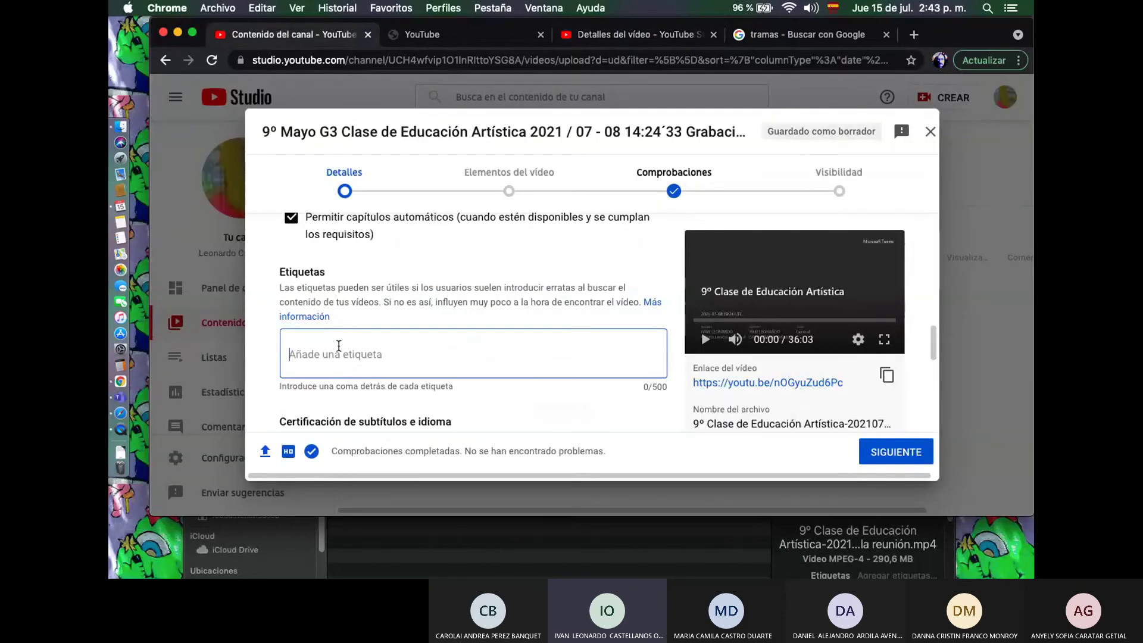
key("super+v")
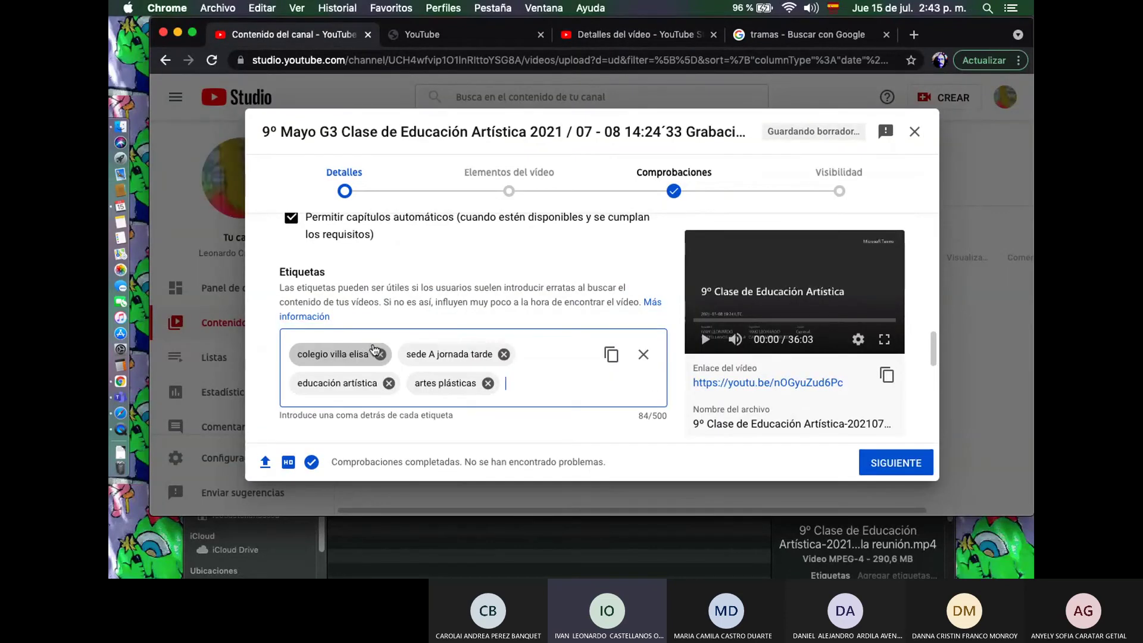
Set the video language to Español (Latinoamérica)
scroll(374, 349, "down", 5)
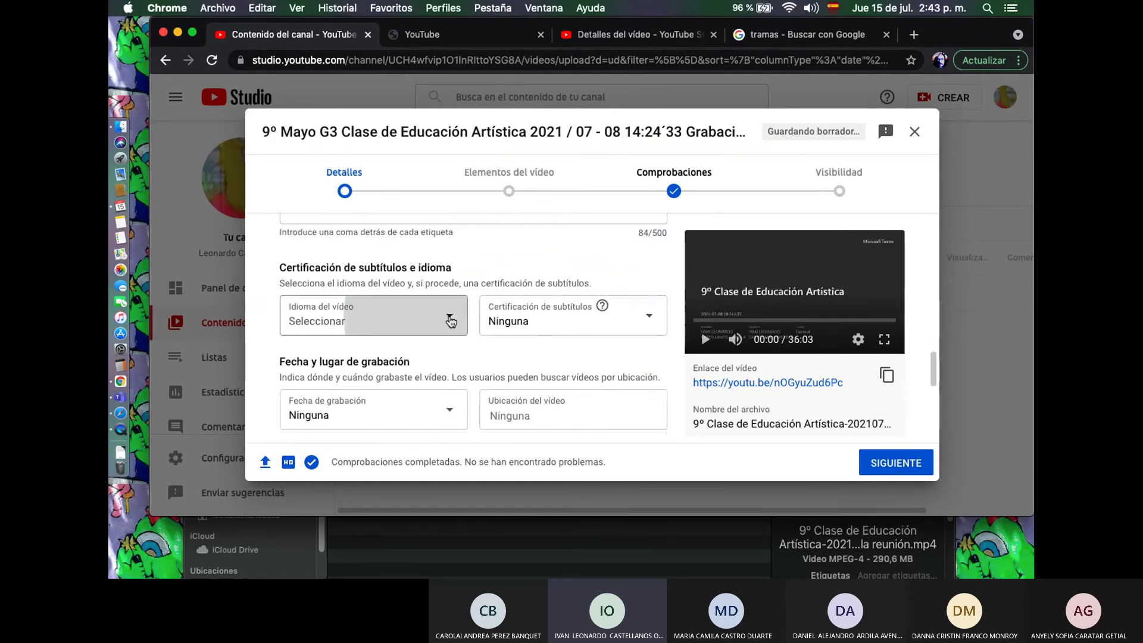
left_click(451, 321)
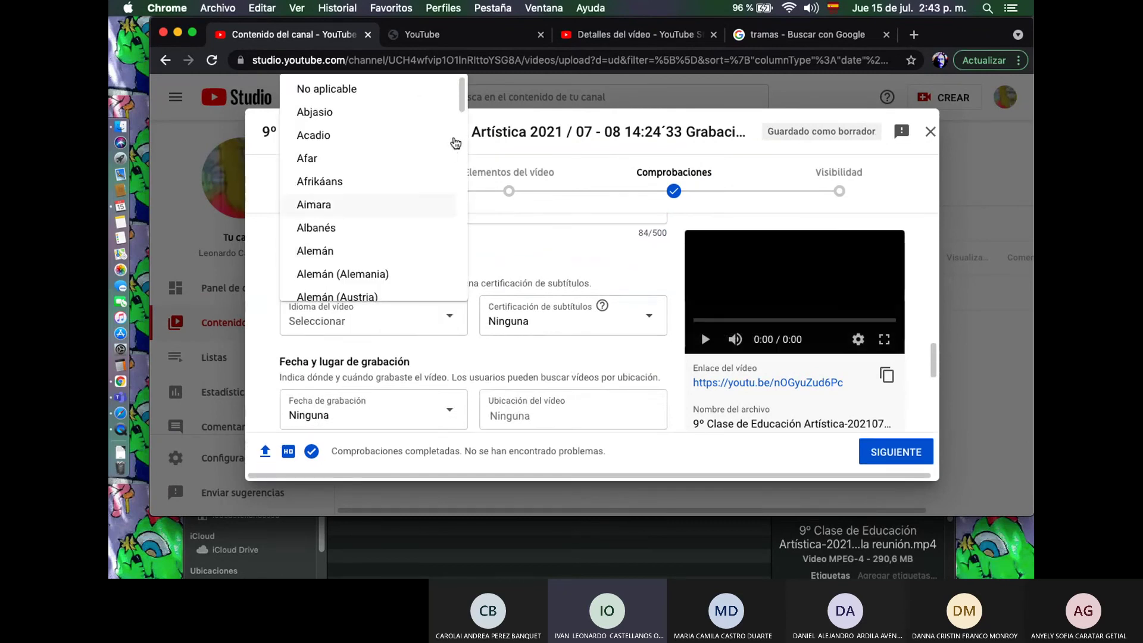
left_click_drag(462, 101, 447, 153)
left_click(384, 241)
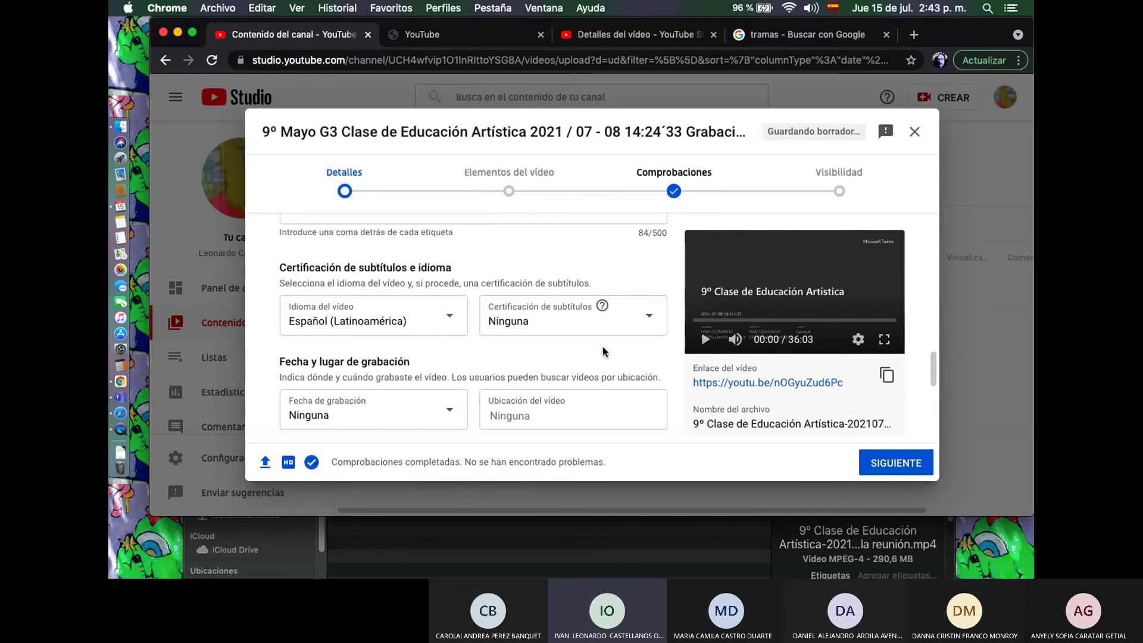
Set the recording date to 8 jul 2021 and the video location to Bogotá
scroll(603, 348, "down", 1)
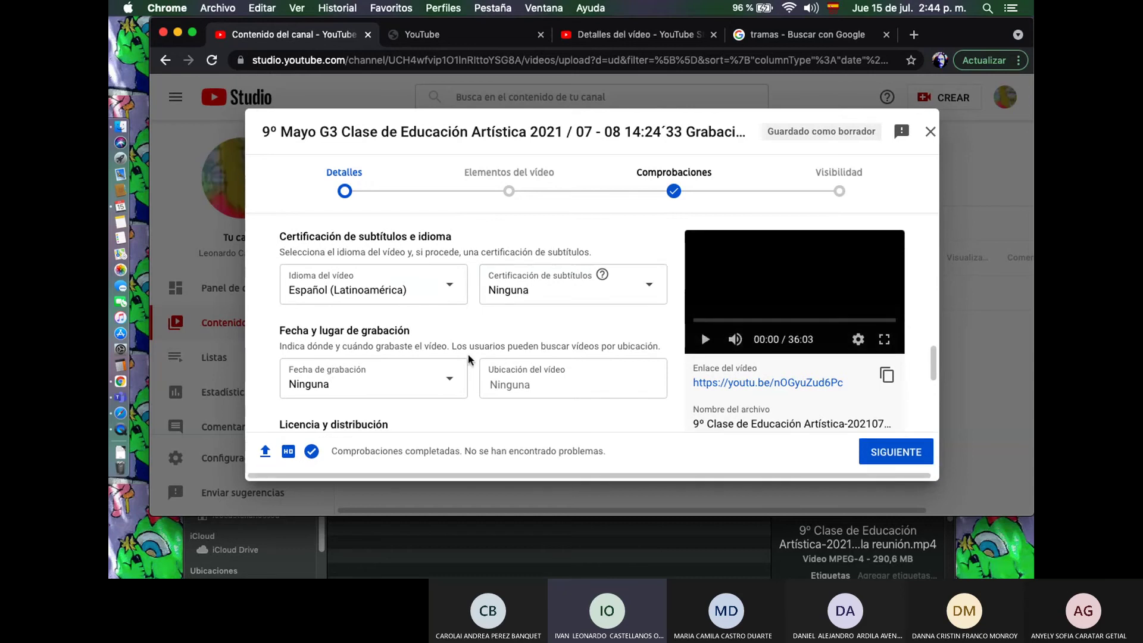
scroll(461, 371, "down", 2)
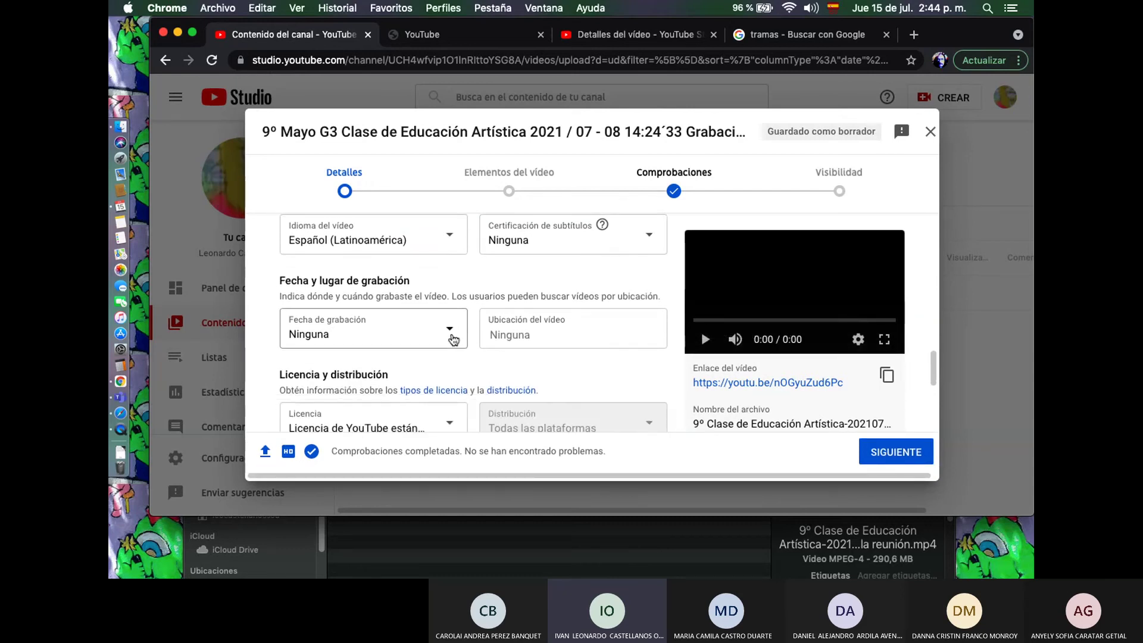
left_click(451, 337)
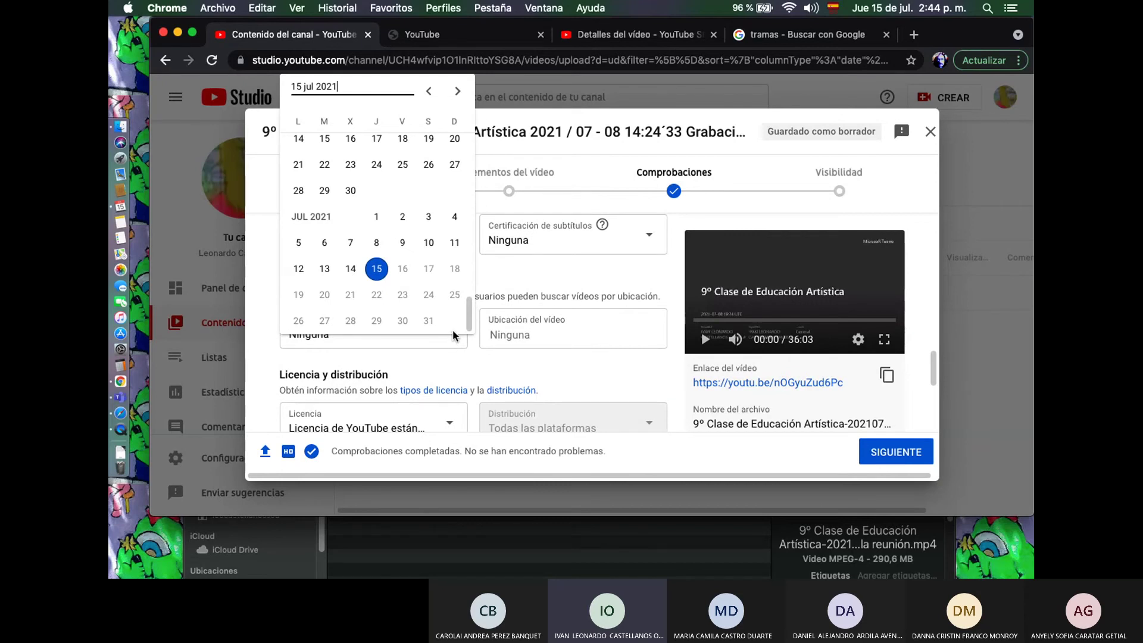
left_click(377, 242)
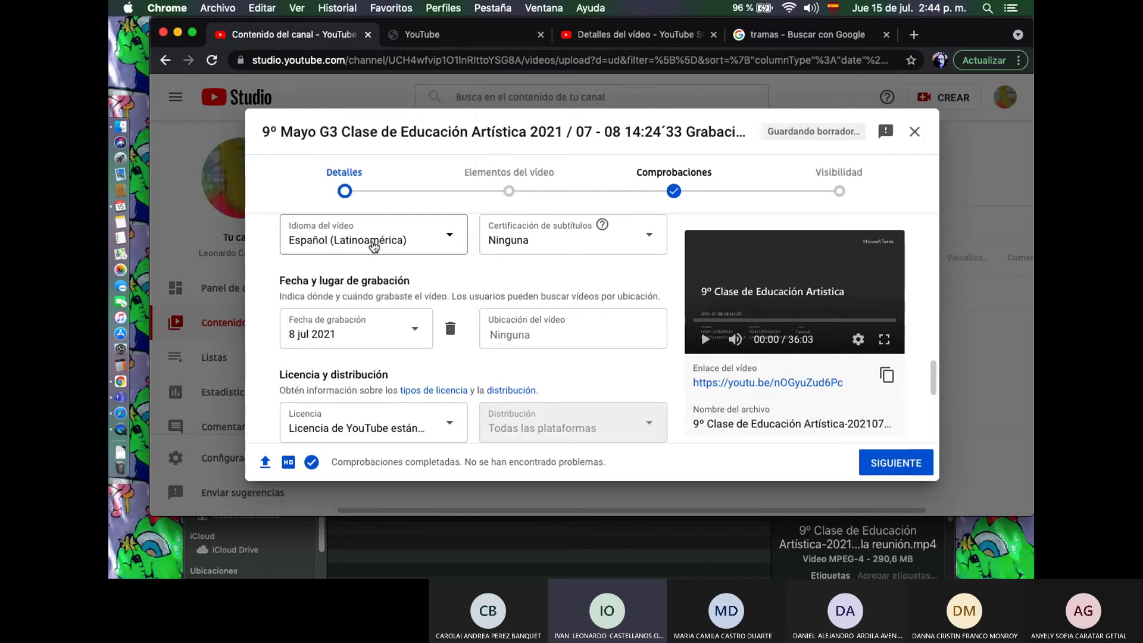
left_click(508, 335)
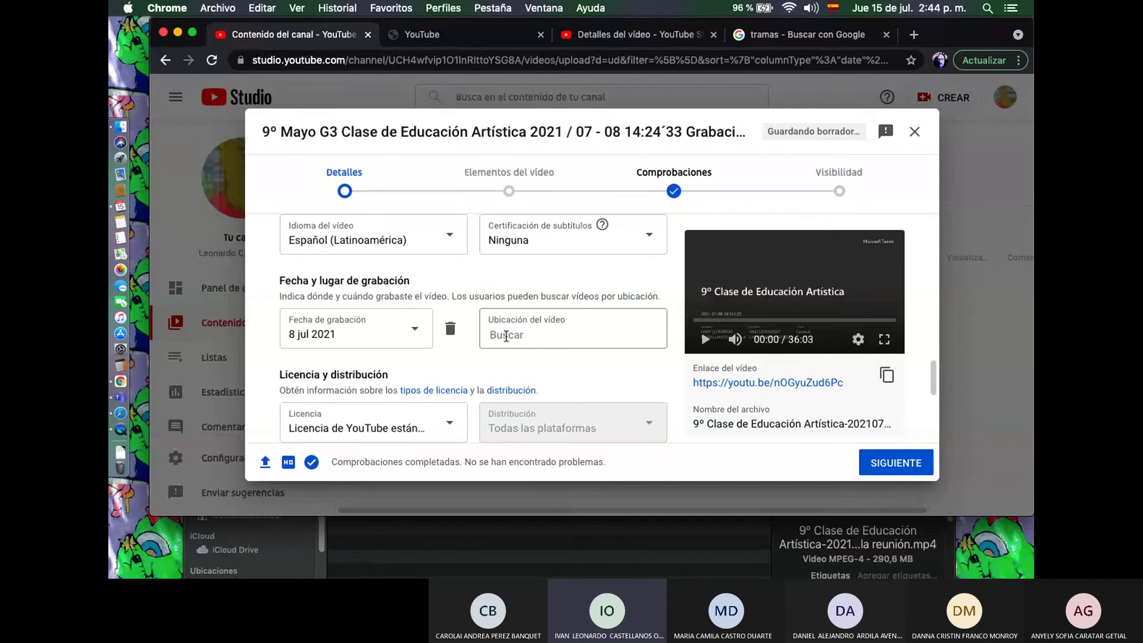
type("b")
left_click(566, 119)
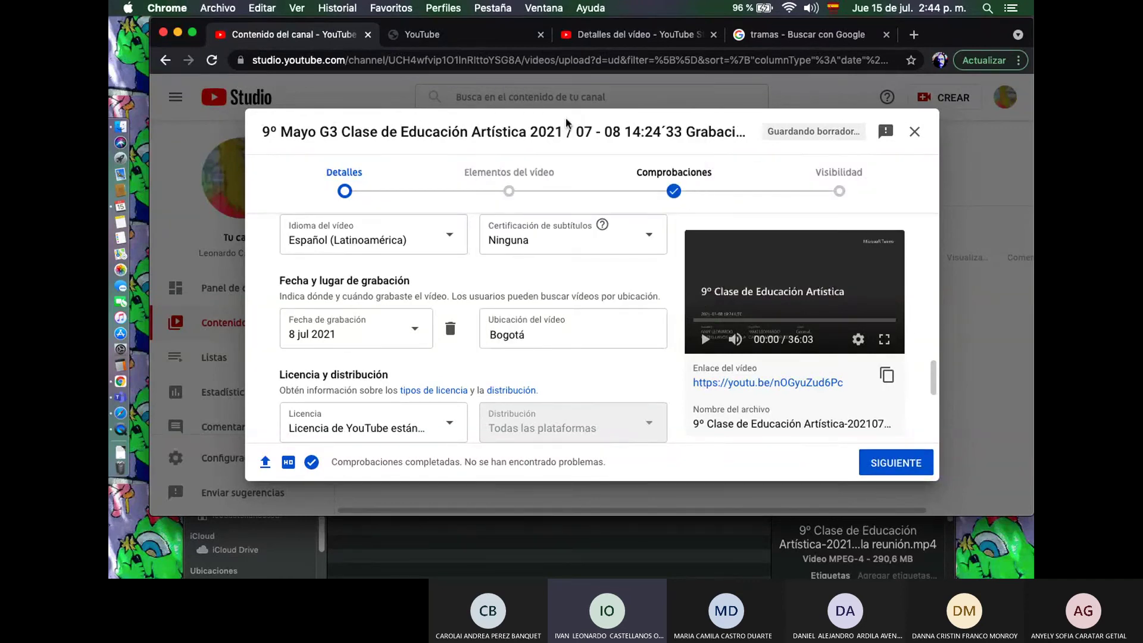
Review the licence, Shorts sampling, category and comment settings, and continue to the video elements stage
scroll(493, 317, "down", 1)
scroll(493, 316, "down", 5)
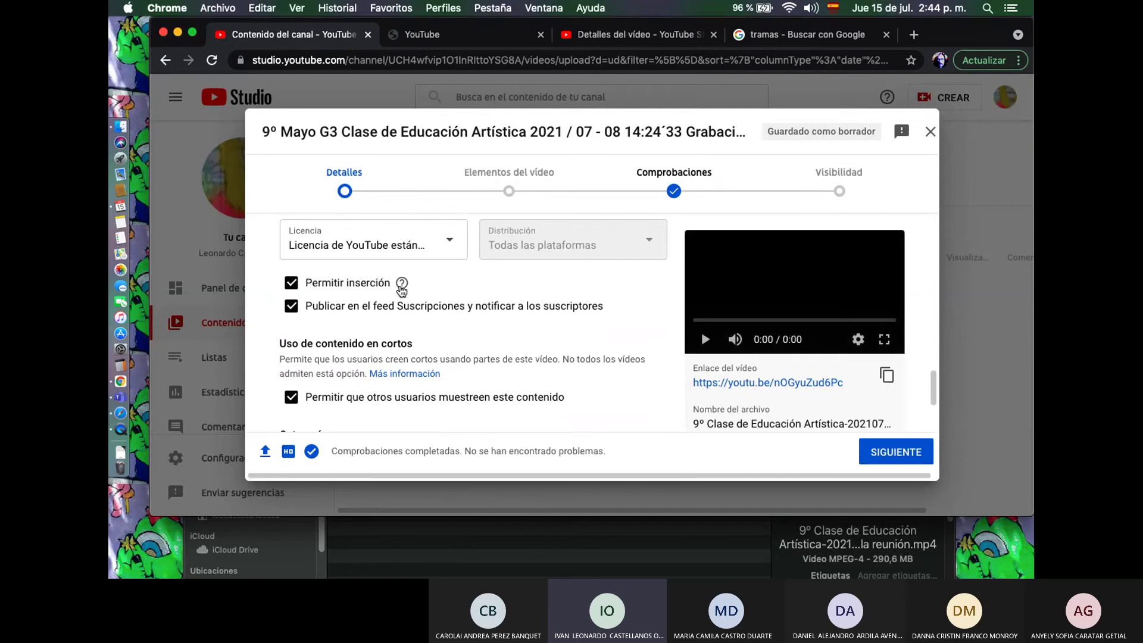
mouse_move(403, 288)
scroll(440, 329, "down", 3)
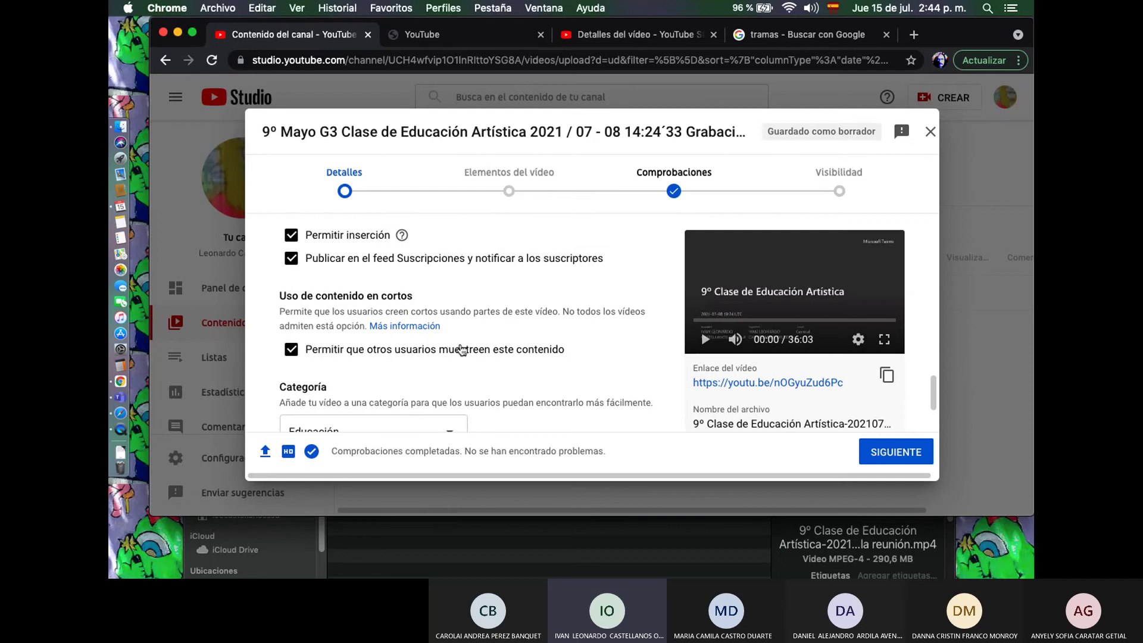
scroll(466, 360, "down", 4)
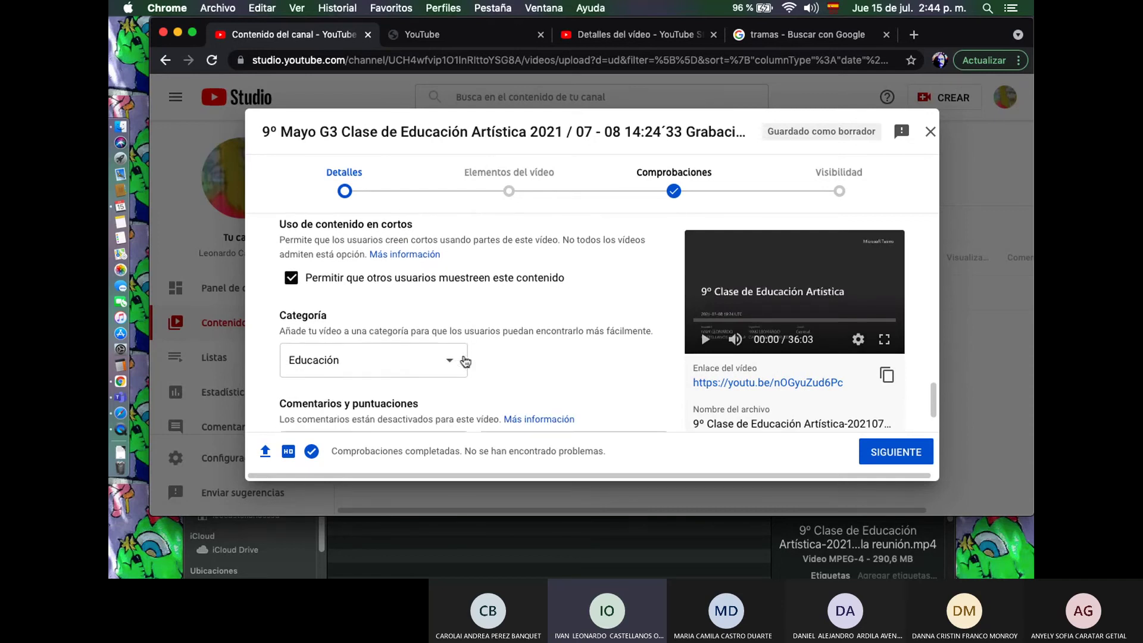
scroll(489, 356, "down", 1)
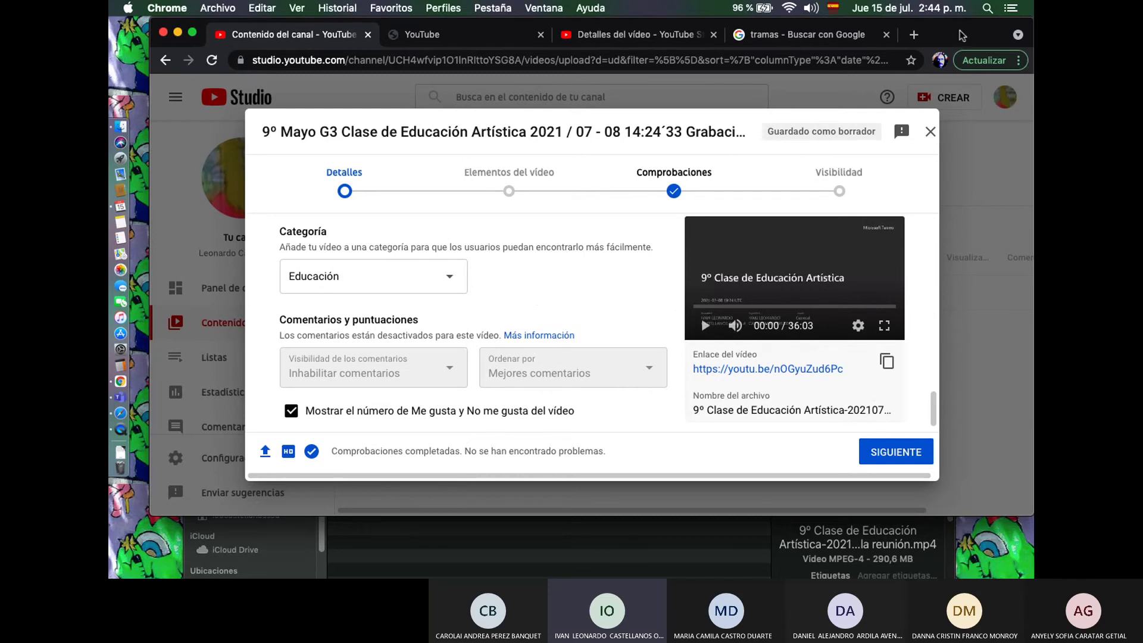
left_click_drag(960, 33, 842, 33)
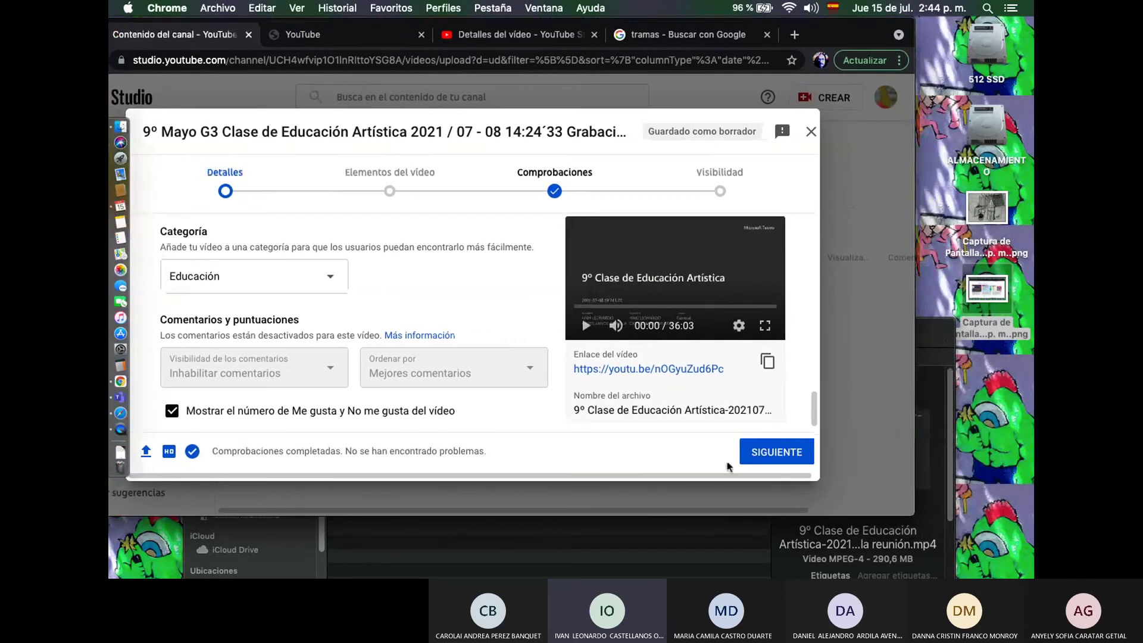
left_click(763, 454)
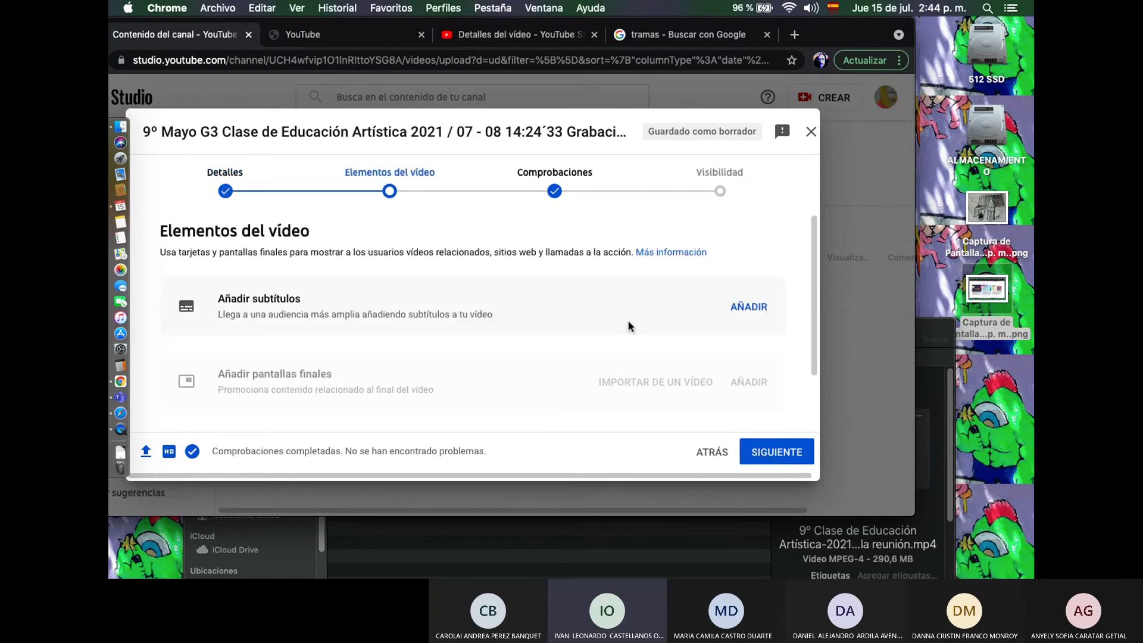
Proceed past the video elements and checks to the visibility stage without adding subtitles, end screens or cards
scroll(629, 321, "down", 3)
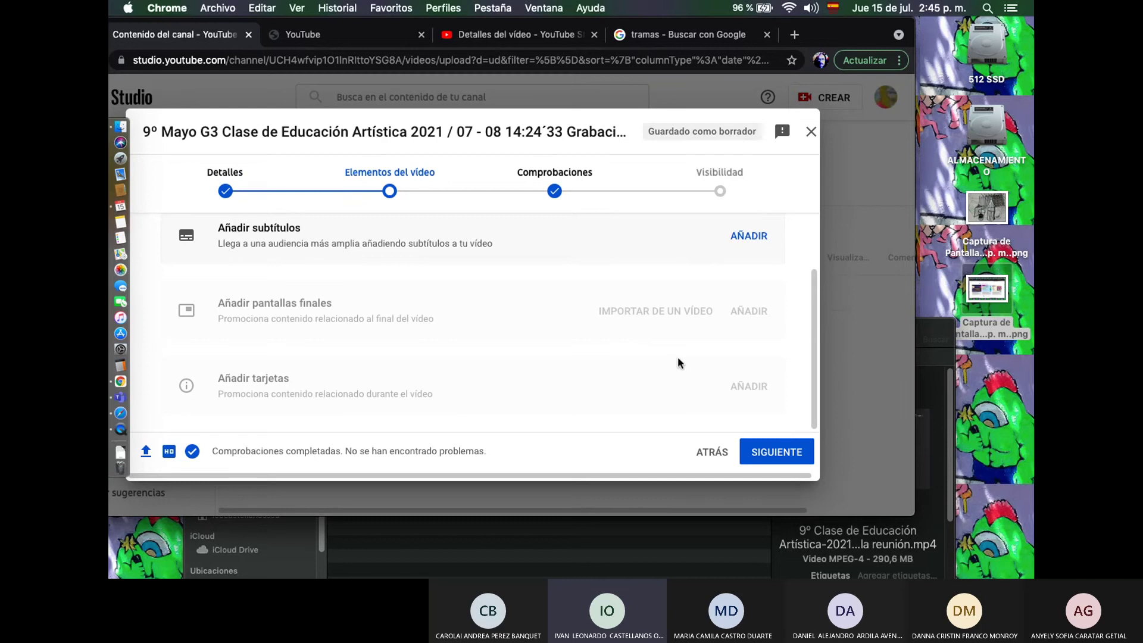
mouse_move(738, 399)
left_click(781, 457)
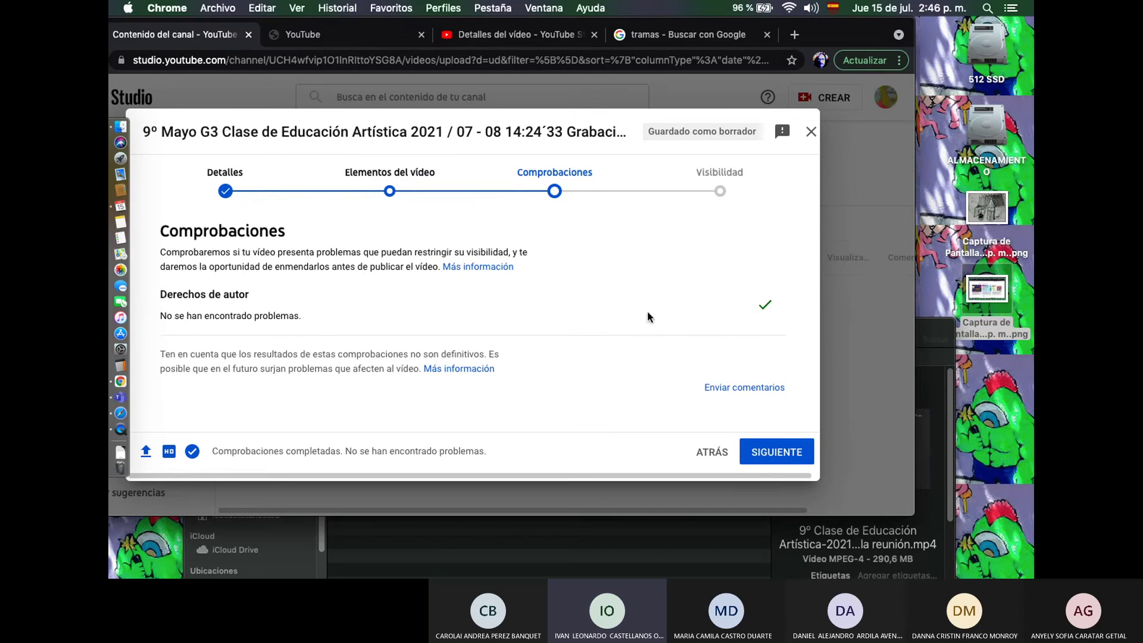
left_click(784, 453)
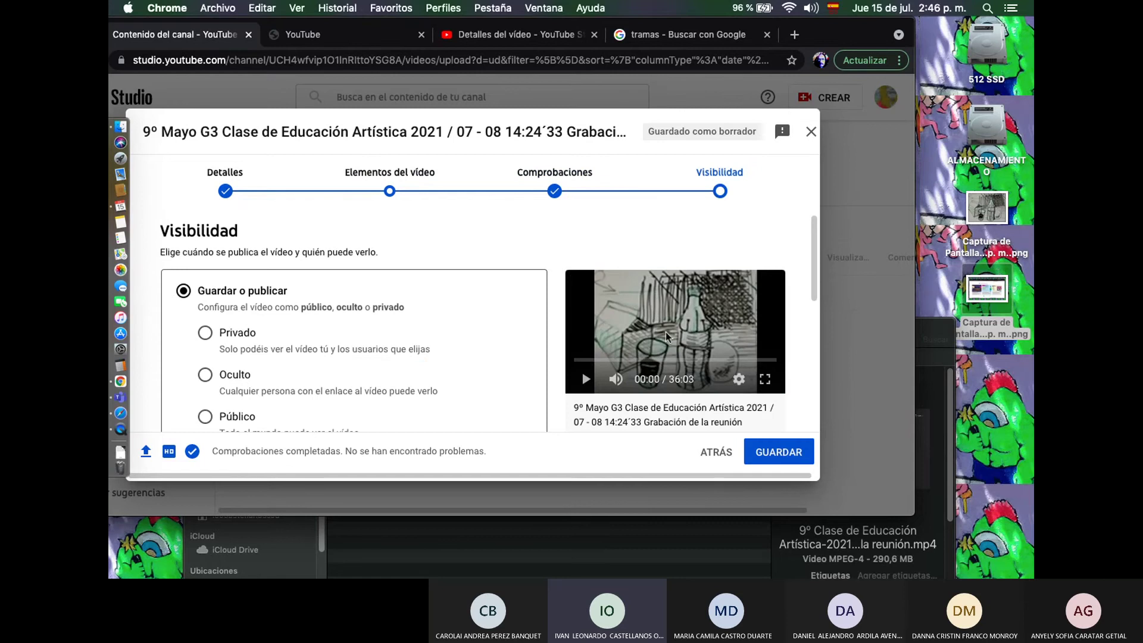
Set the video's visibility to Público and configure it as an immediate premiere
scroll(355, 324, "down", 5)
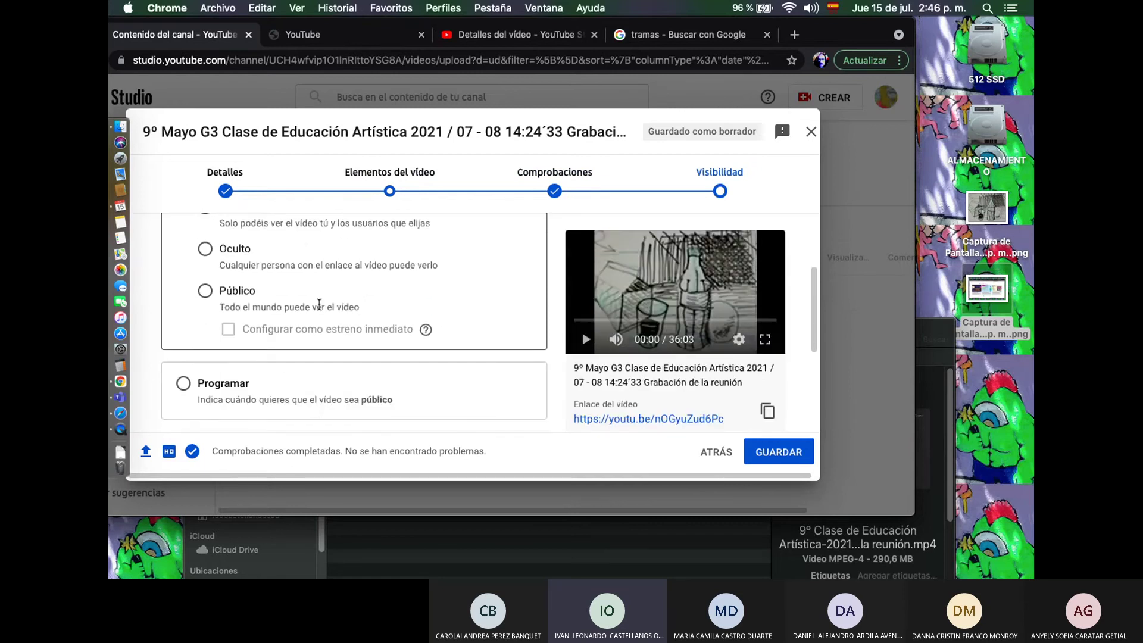
scroll(300, 301, "up", 2)
left_click(204, 349)
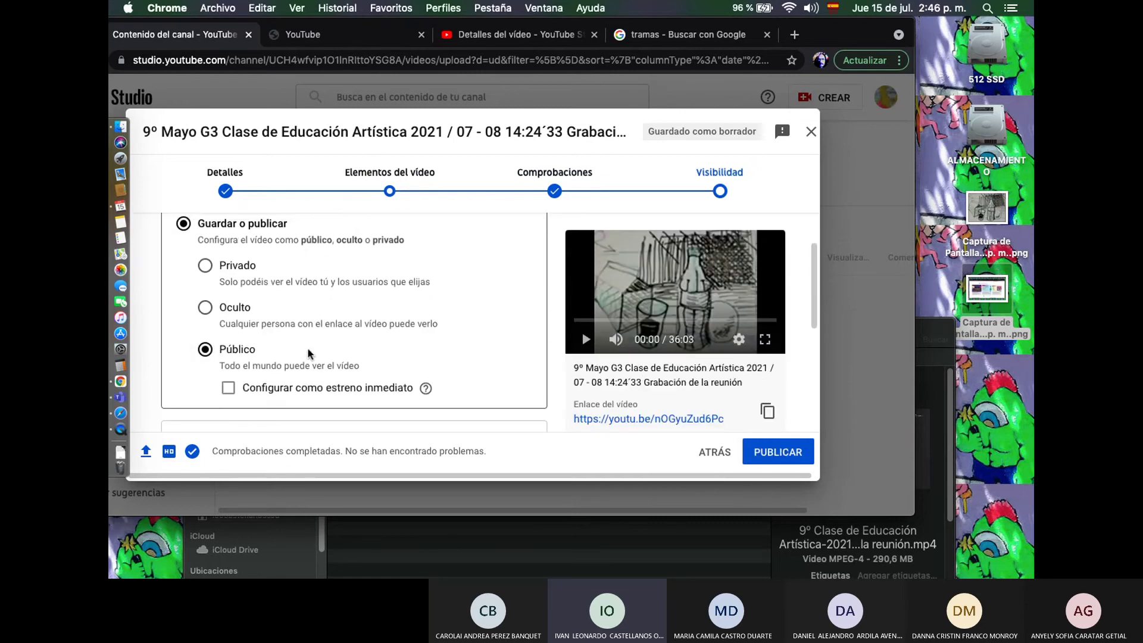
left_click(228, 369)
Review the pre-publication notes on minors and content guidance, and publish the video
scroll(276, 332, "down", 3)
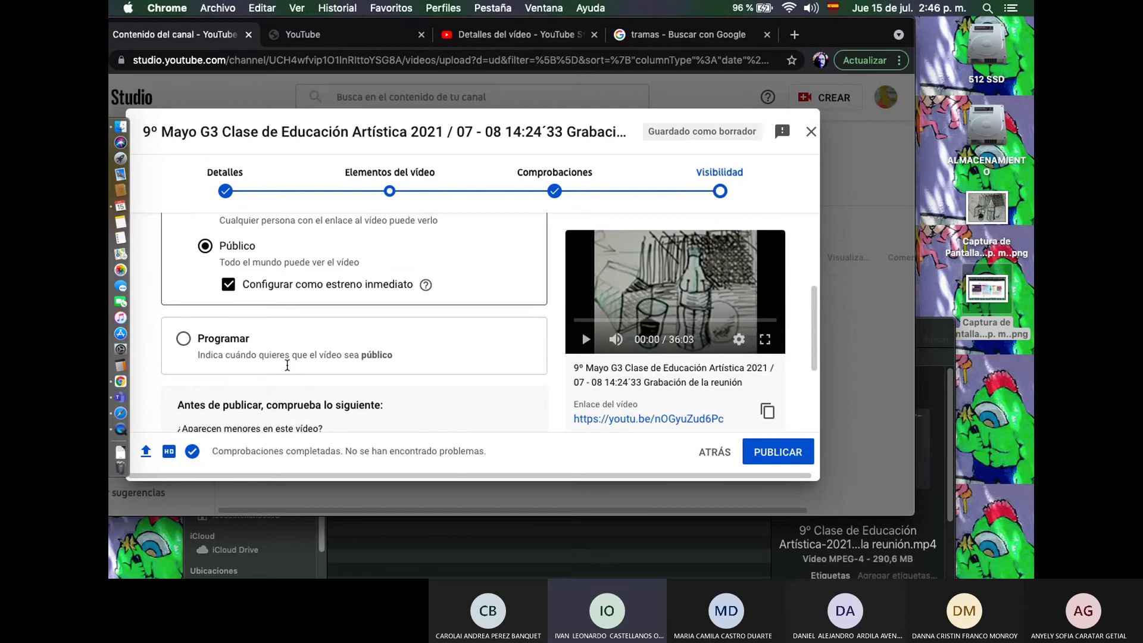
scroll(357, 340, "down", 3)
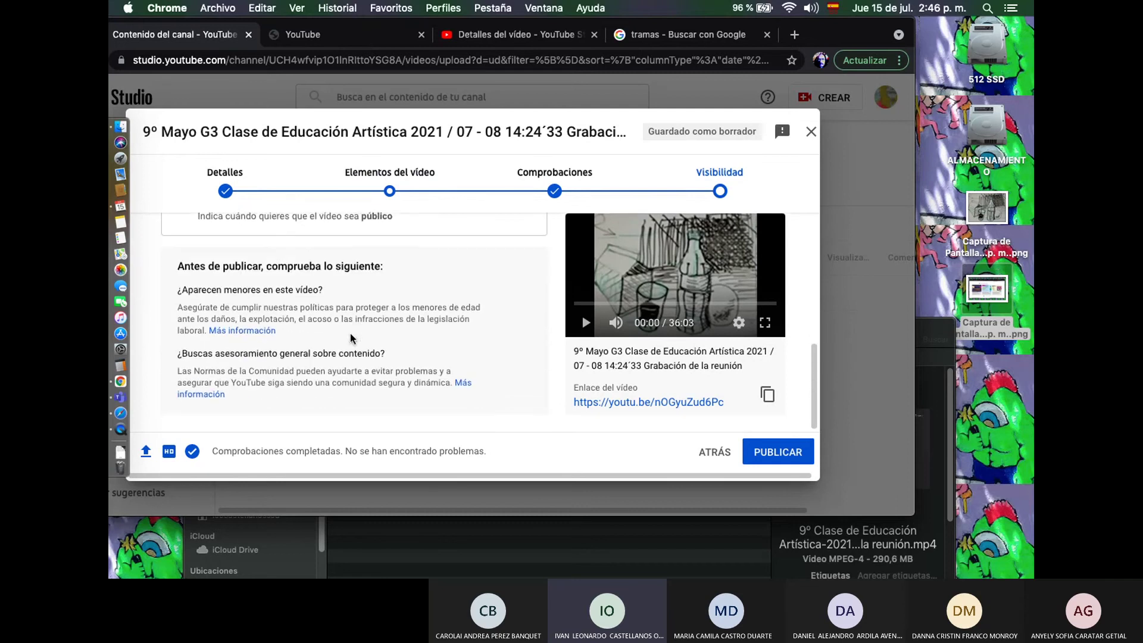
scroll(597, 381, "up", 4)
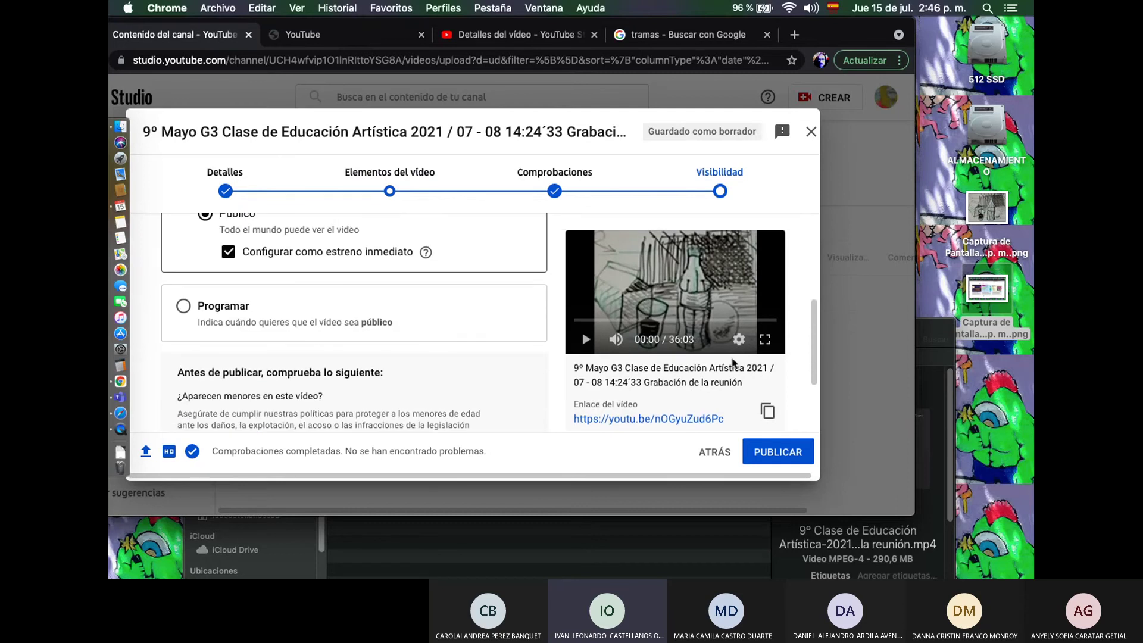
left_click(770, 454)
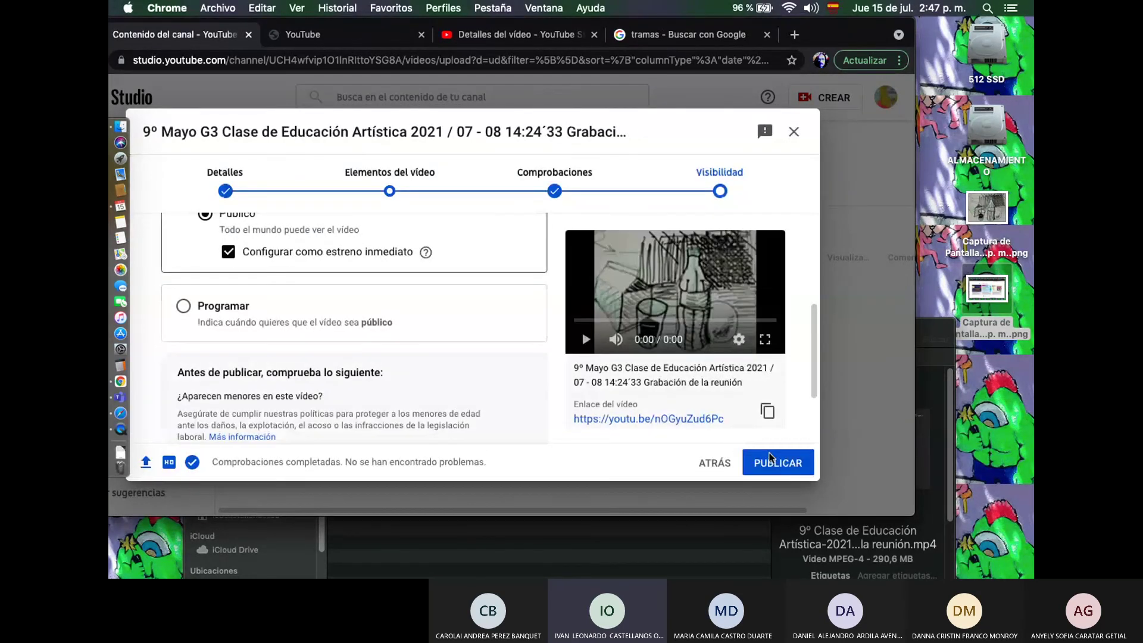
left_click(770, 457)
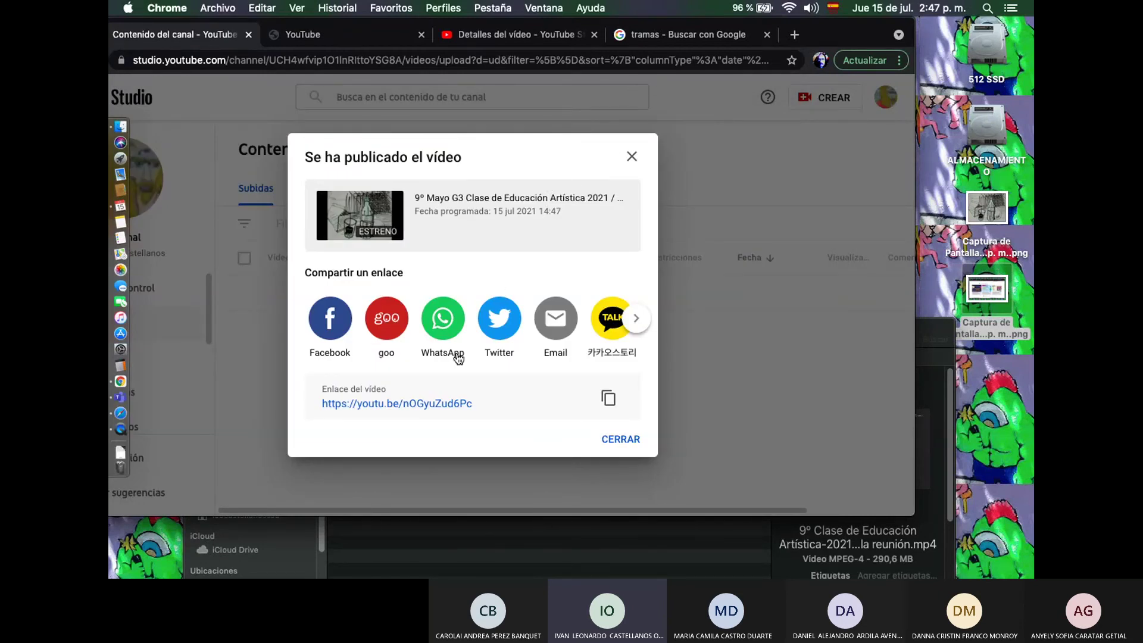
Open the published video's page from its link, enlarge the window's visible area and pause the premiere countdown
left_click(430, 404)
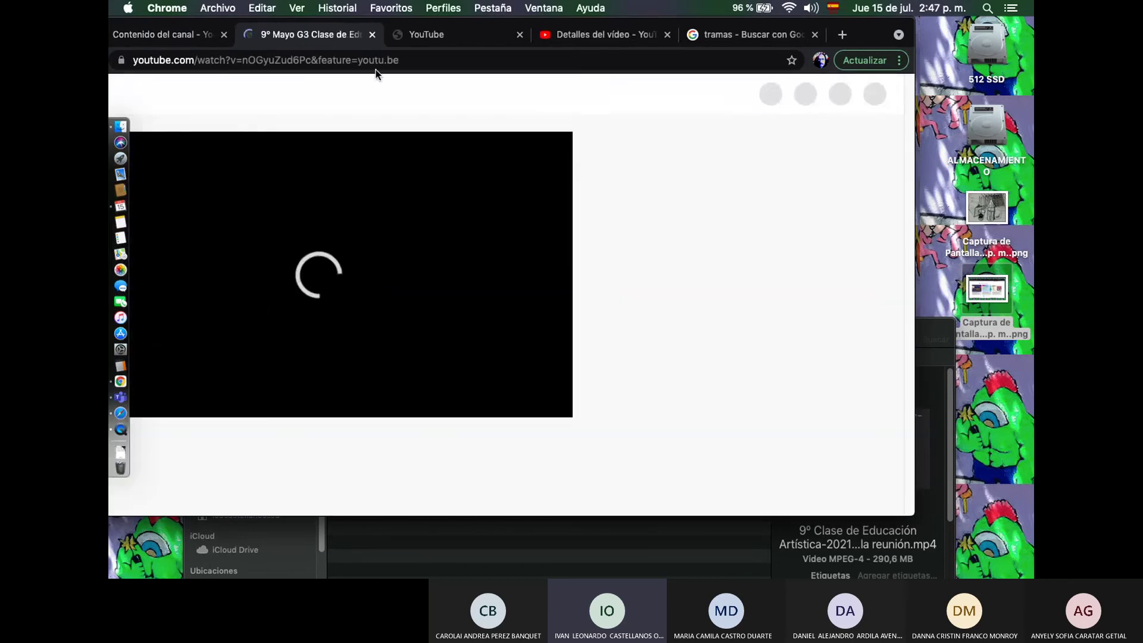
double_click(875, 31)
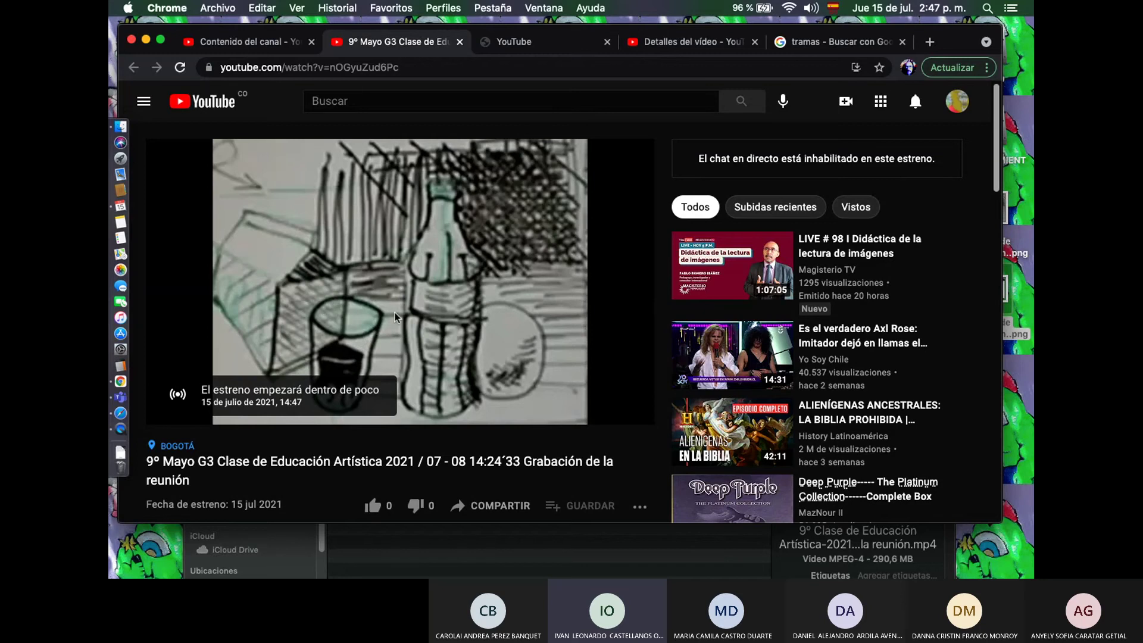
scroll(420, 342, "down", 2)
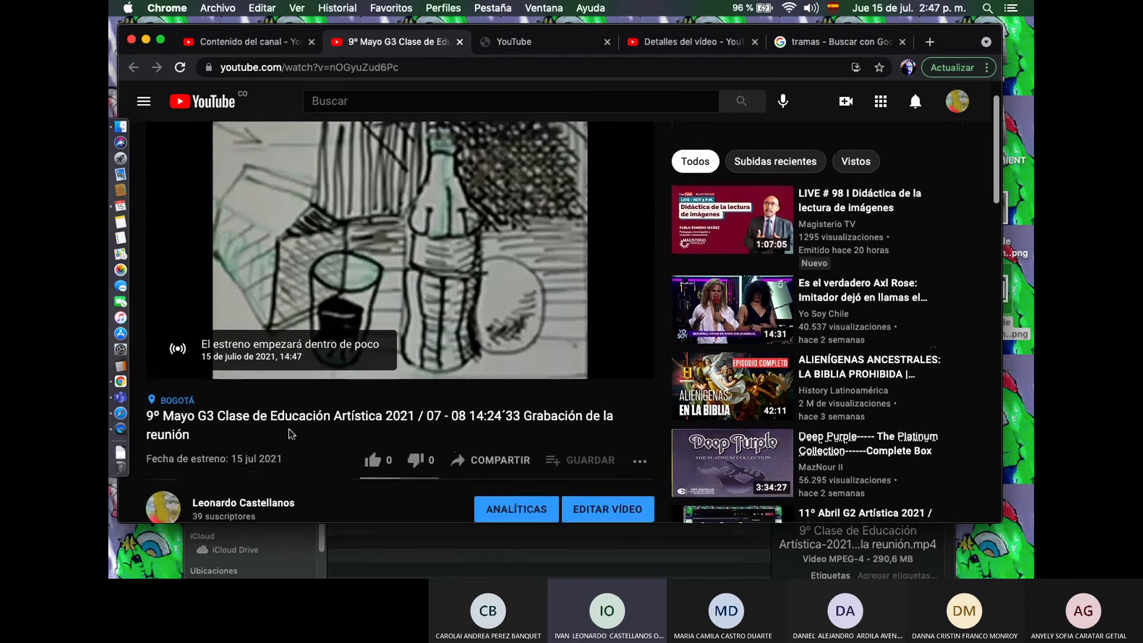
left_click(170, 357)
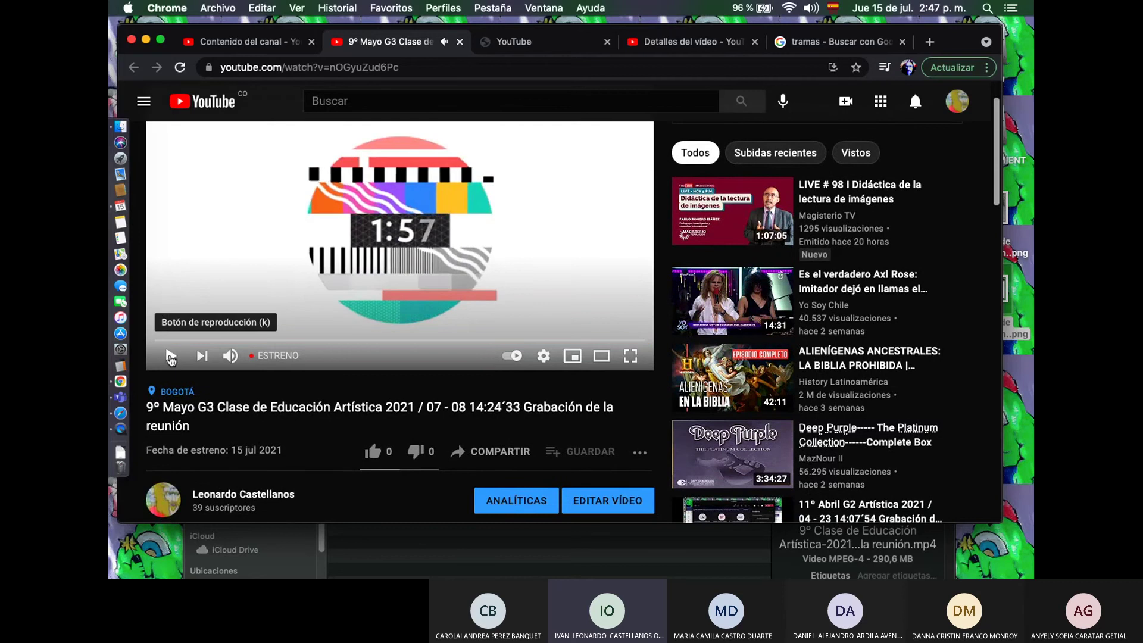
left_click(170, 357)
left_click(170, 357)
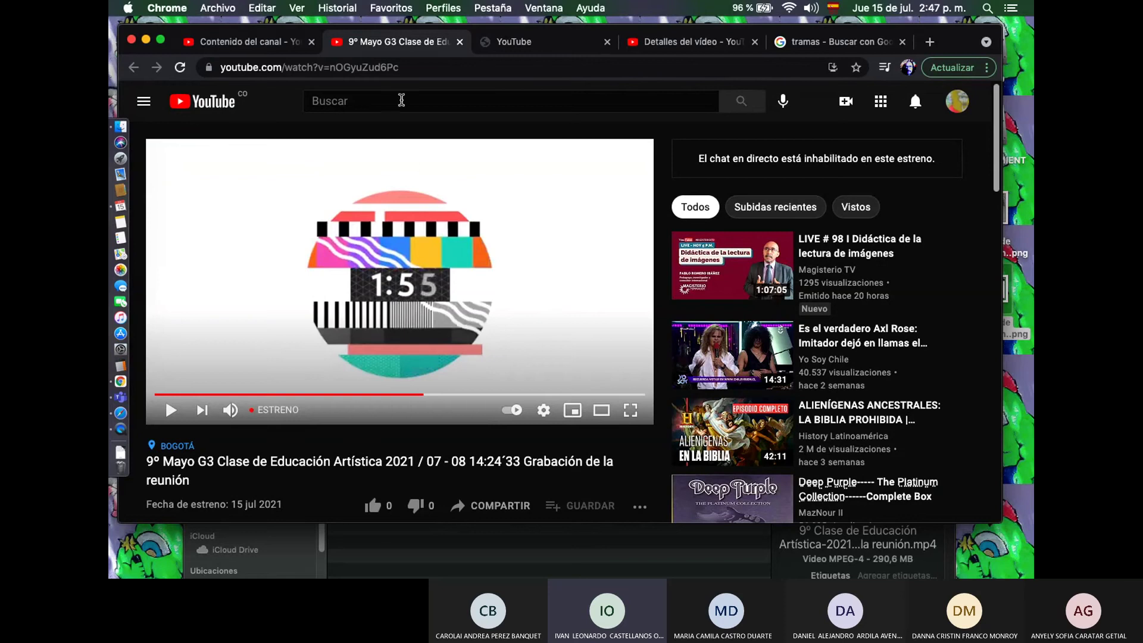
Select the full web address of the published video's page
left_click(416, 63)
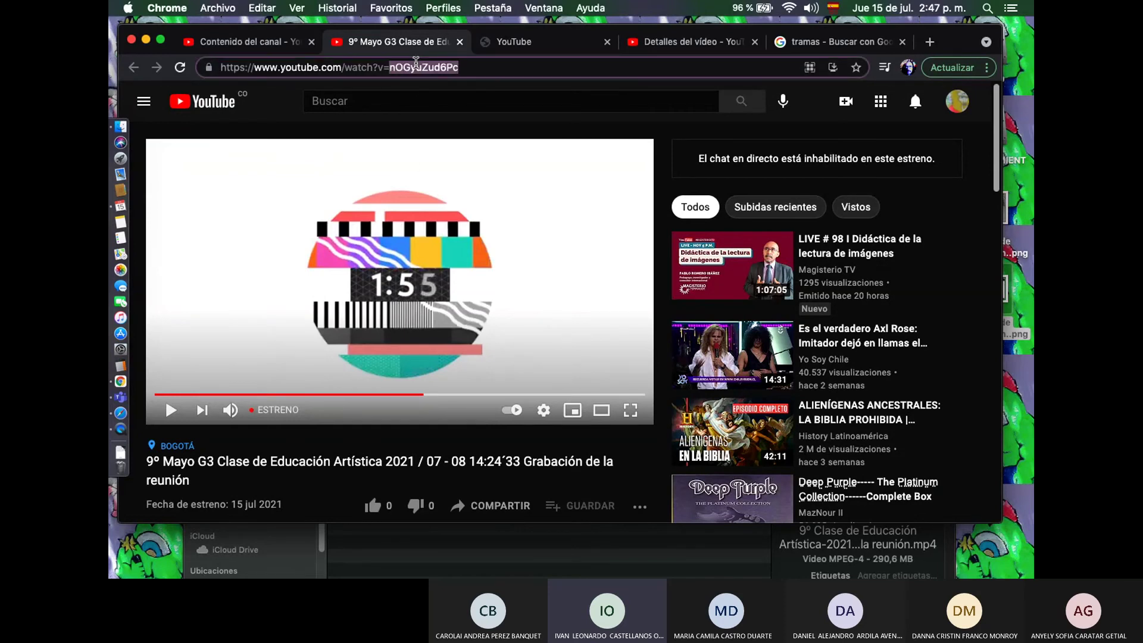
left_click(485, 65)
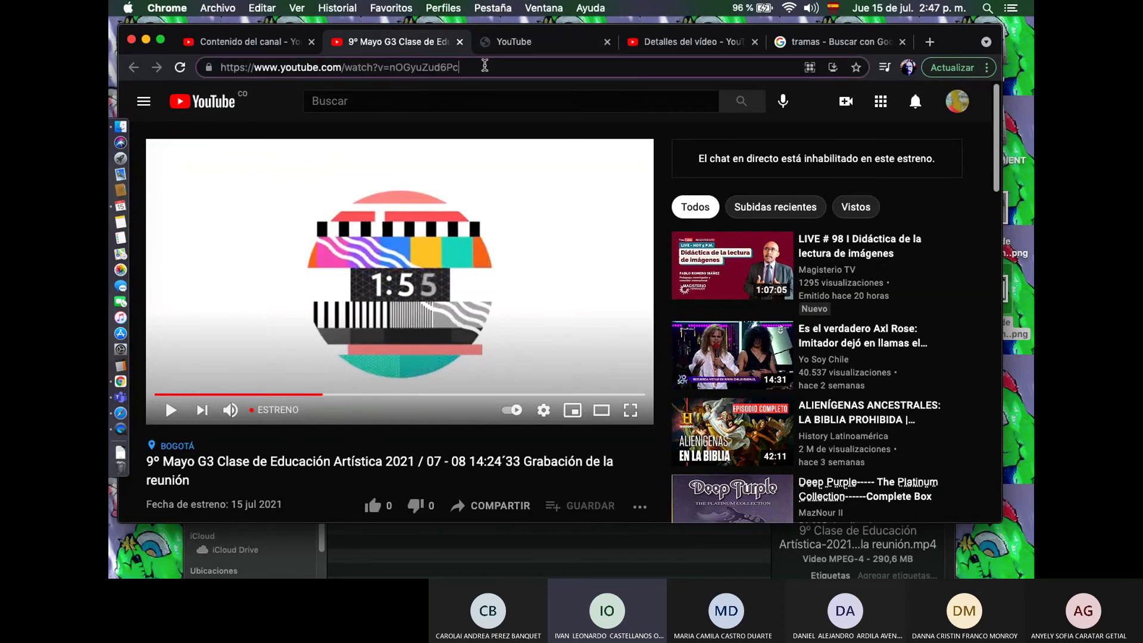
left_click_drag(486, 65, 221, 65)
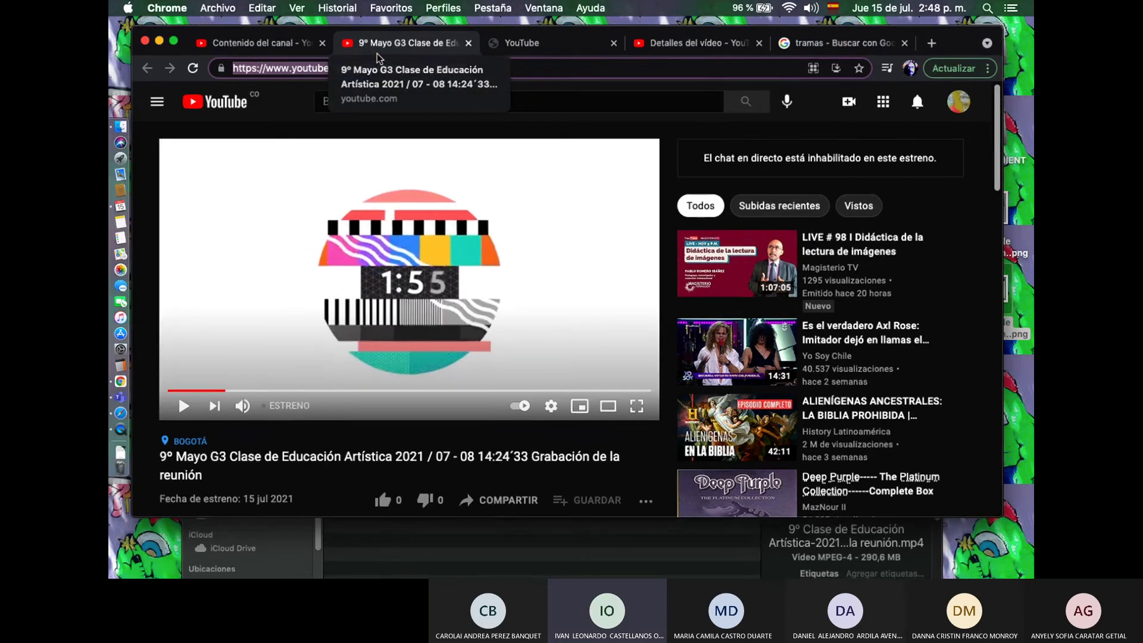
key("ctrl+Up")
left_click(643, 69)
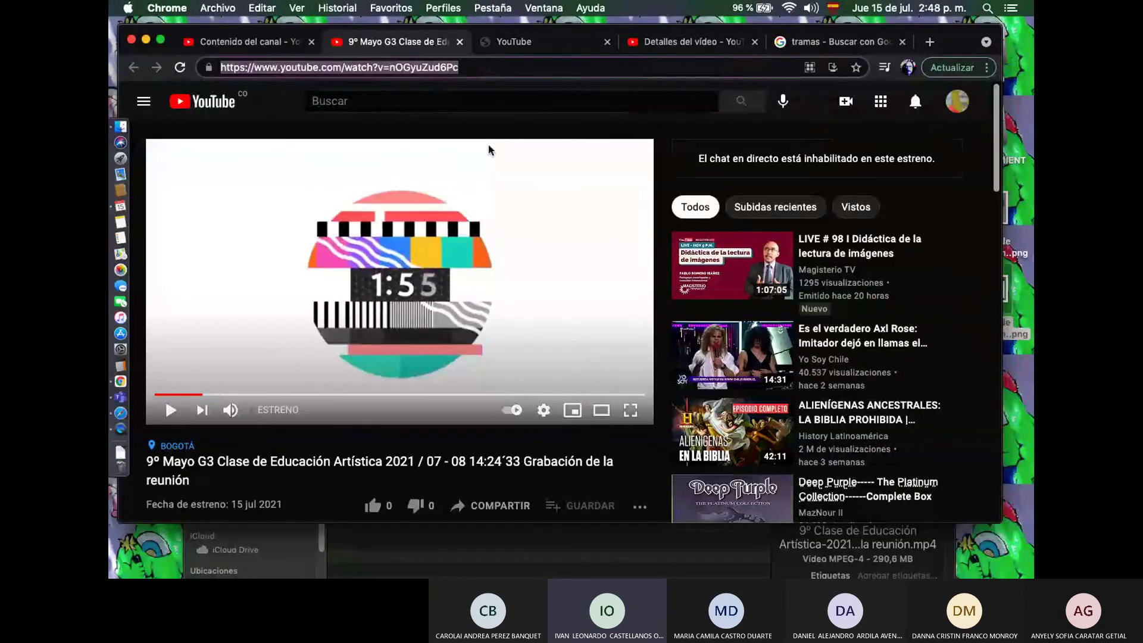
Return to the 9º Abril G2 video's details page and open the account options
left_click(244, 42)
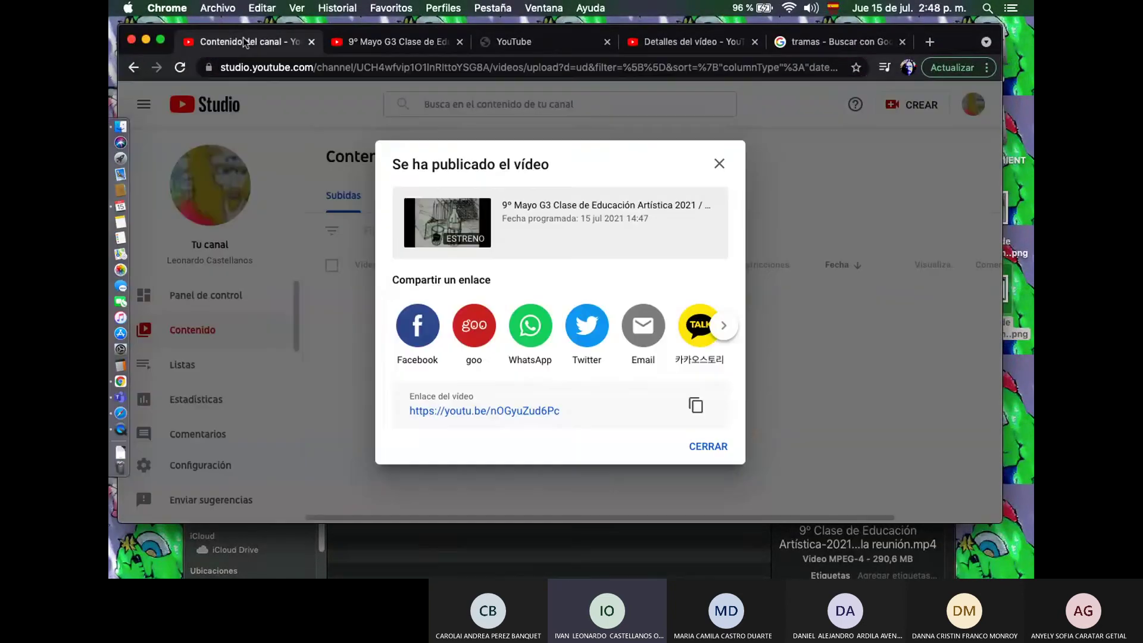
left_click(663, 41)
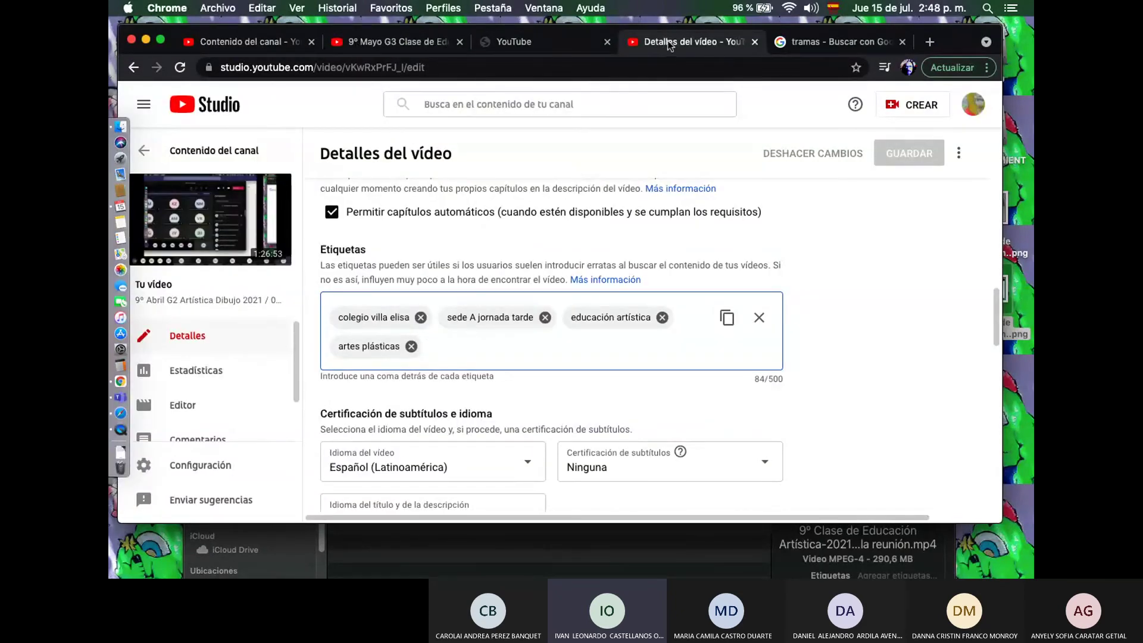
left_click(975, 108)
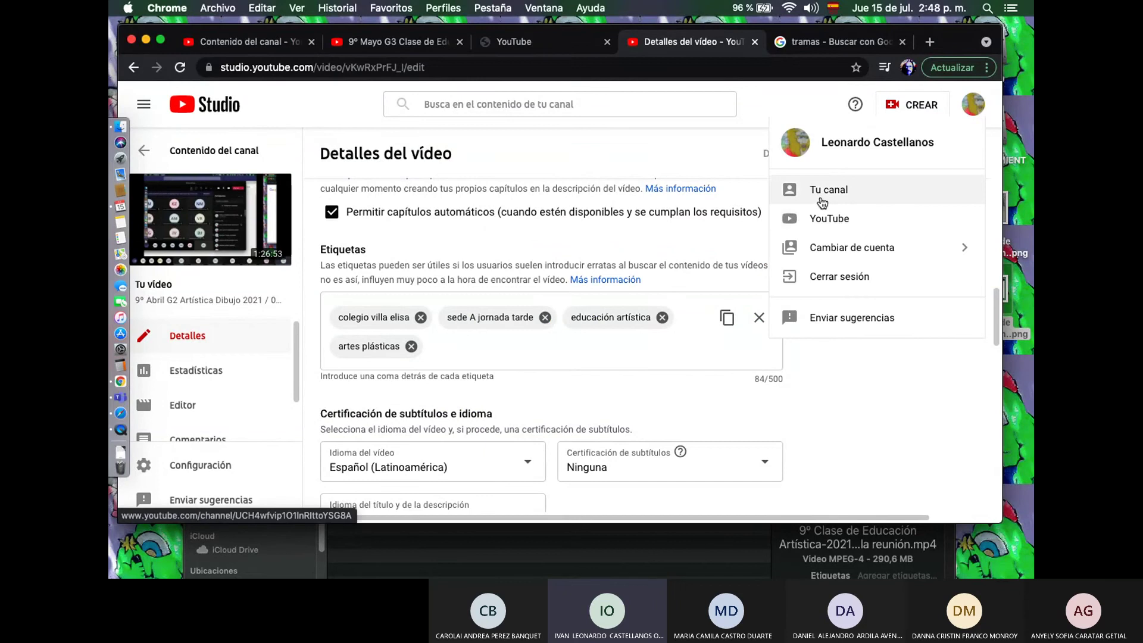